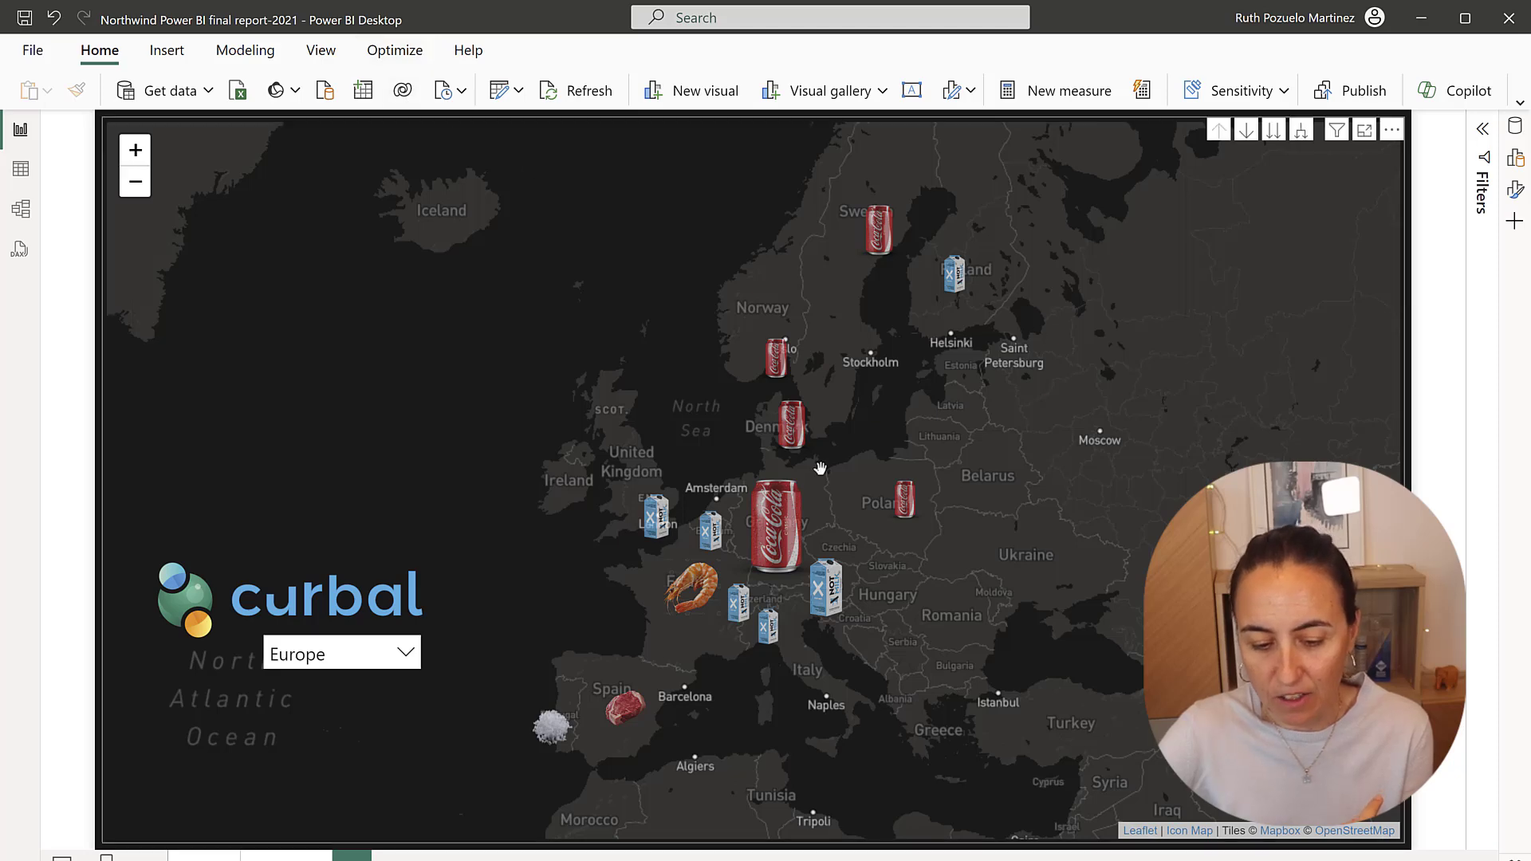
Check the sales tooltips for Austria and the UK on the product icon map and use its continent slicer
{"action": "mouse_move", "coordinate": [796, 516]}
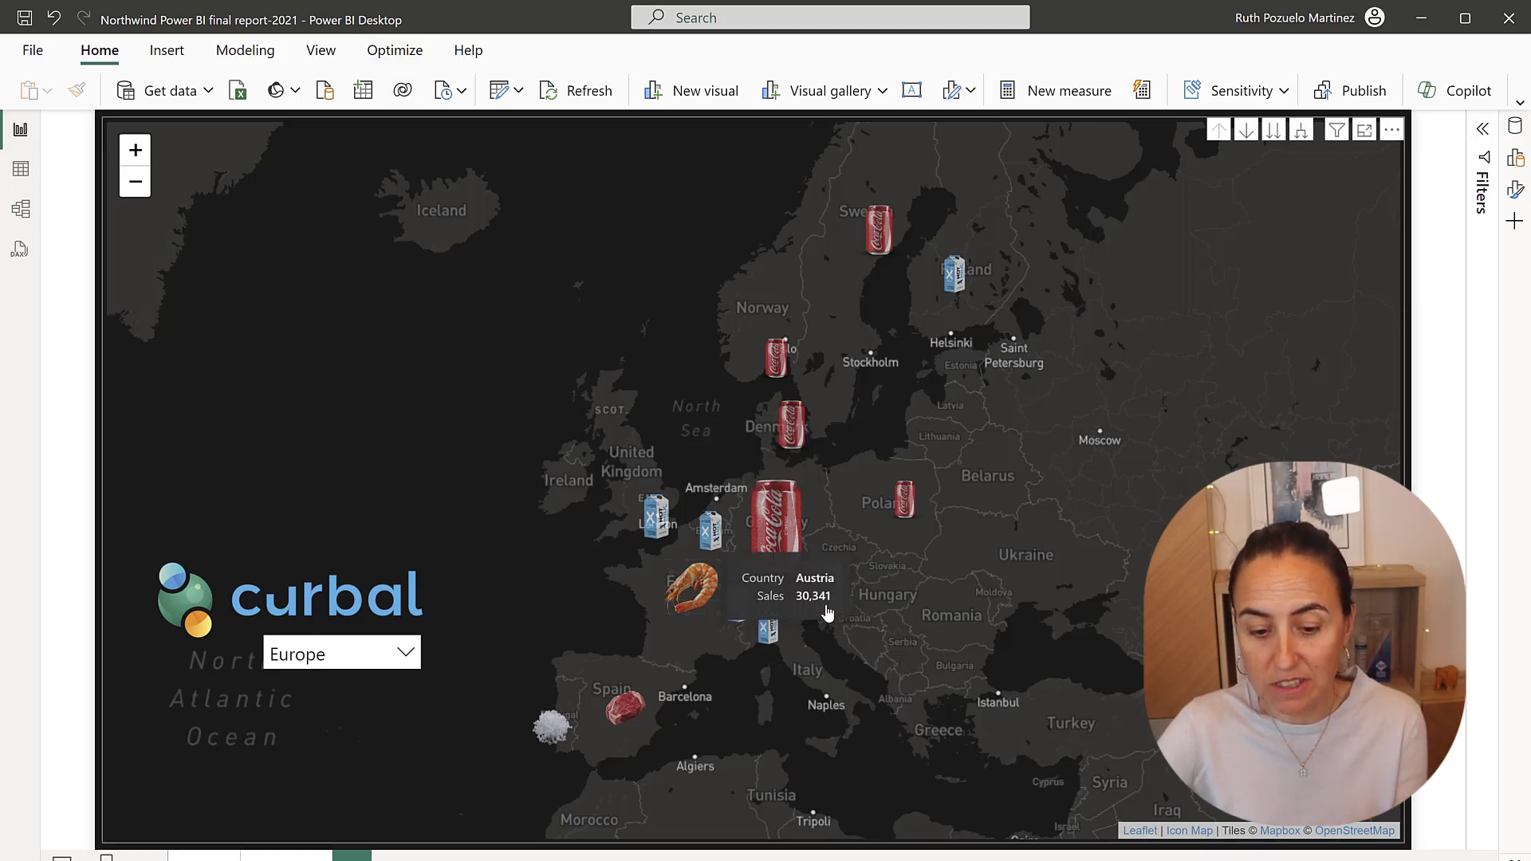
{"action": "mouse_move", "coordinate": [665, 550]}
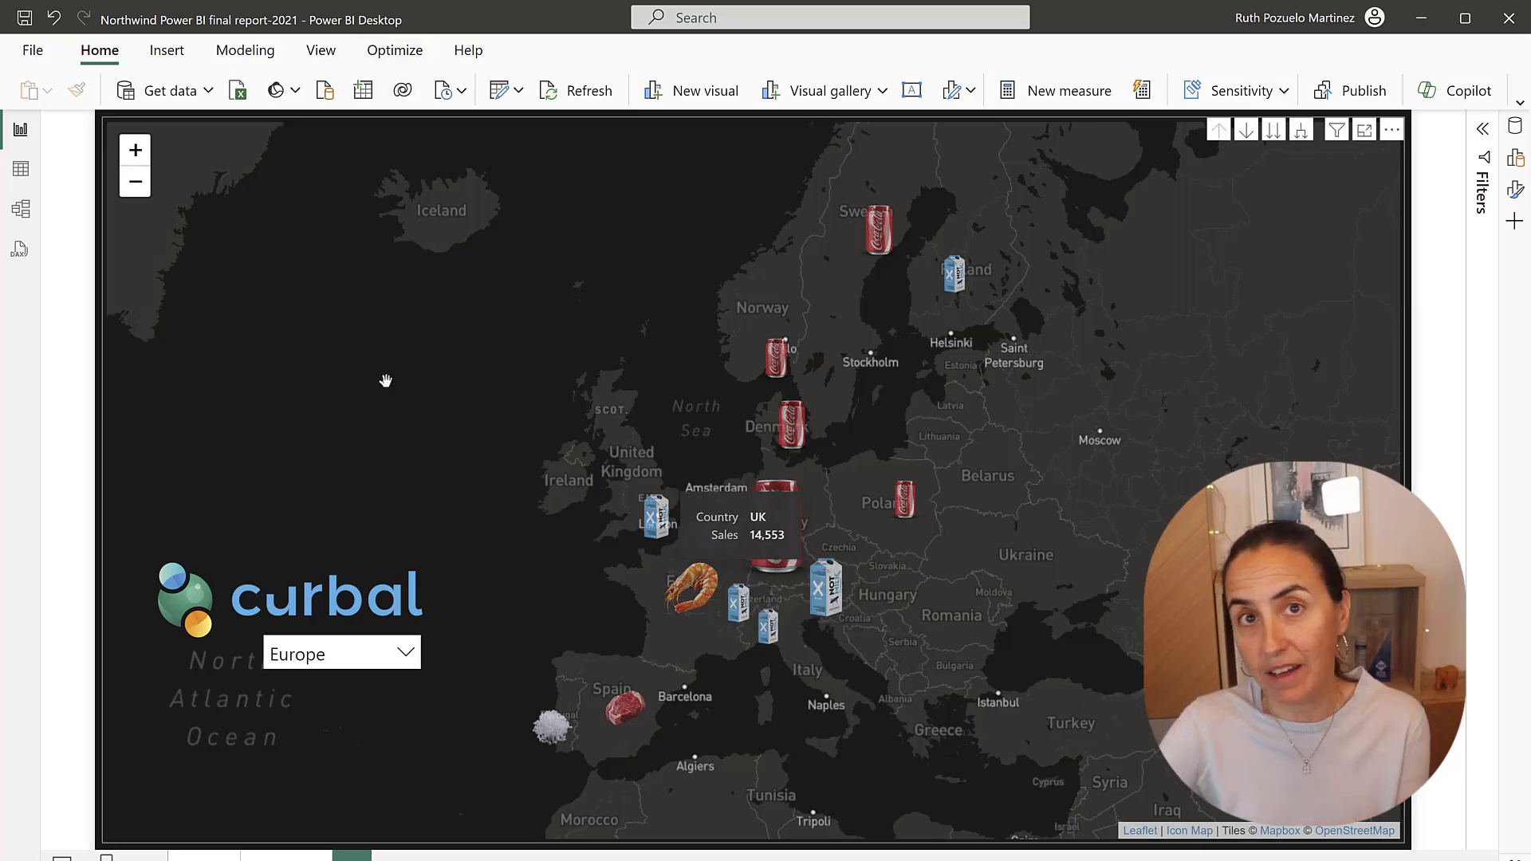
{"action": "left_click", "coordinate": [348, 653]}
{"action": "left_click", "coordinate": [331, 438]}
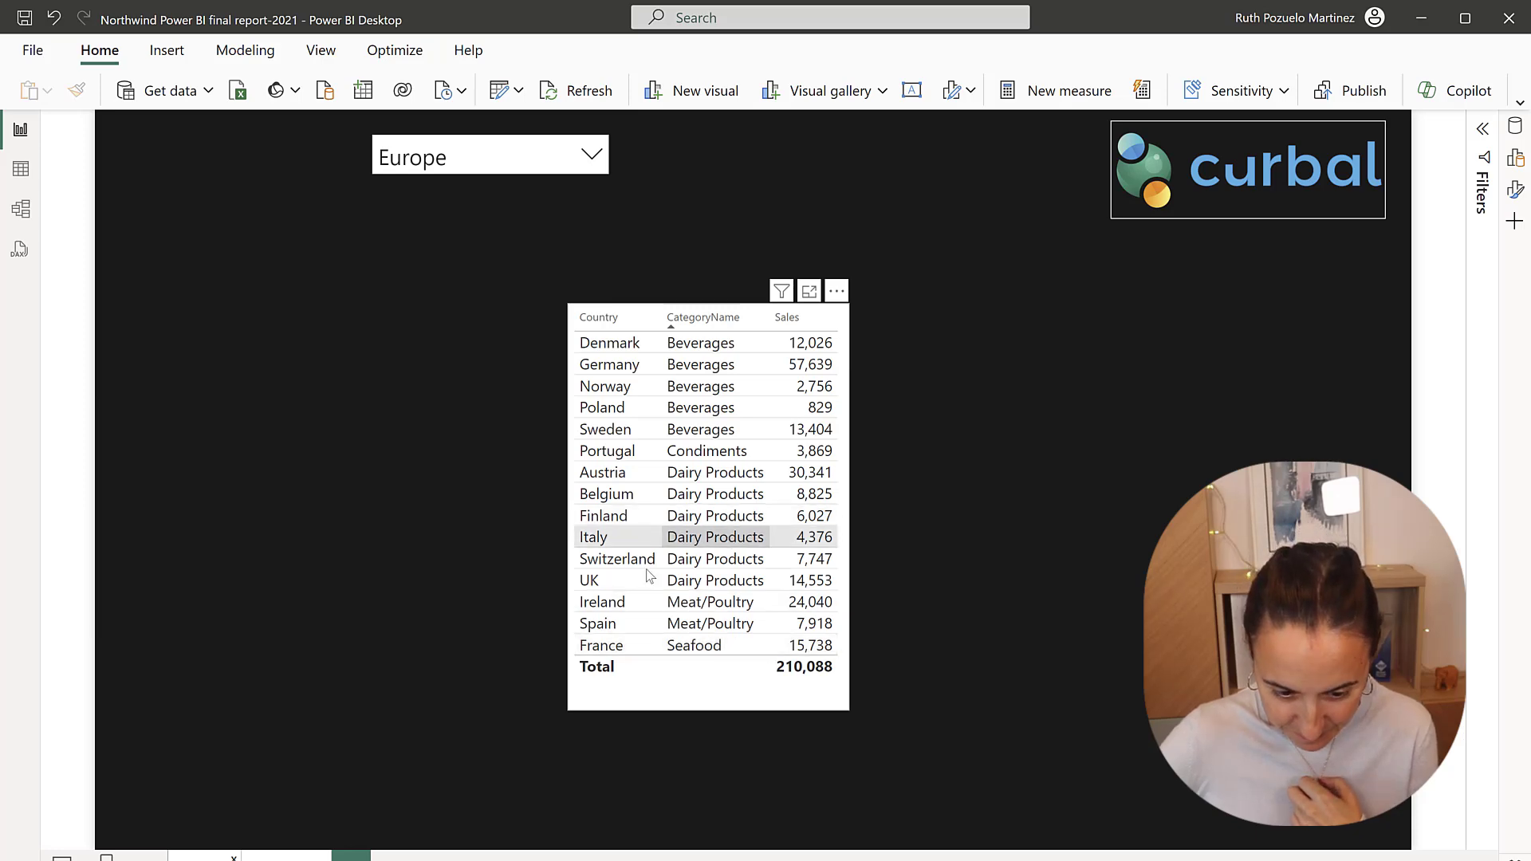
Filter the country sales table to Americas with the continent slicer
{"action": "left_click", "coordinate": [445, 166]}
{"action": "left_click", "coordinate": [438, 194]}
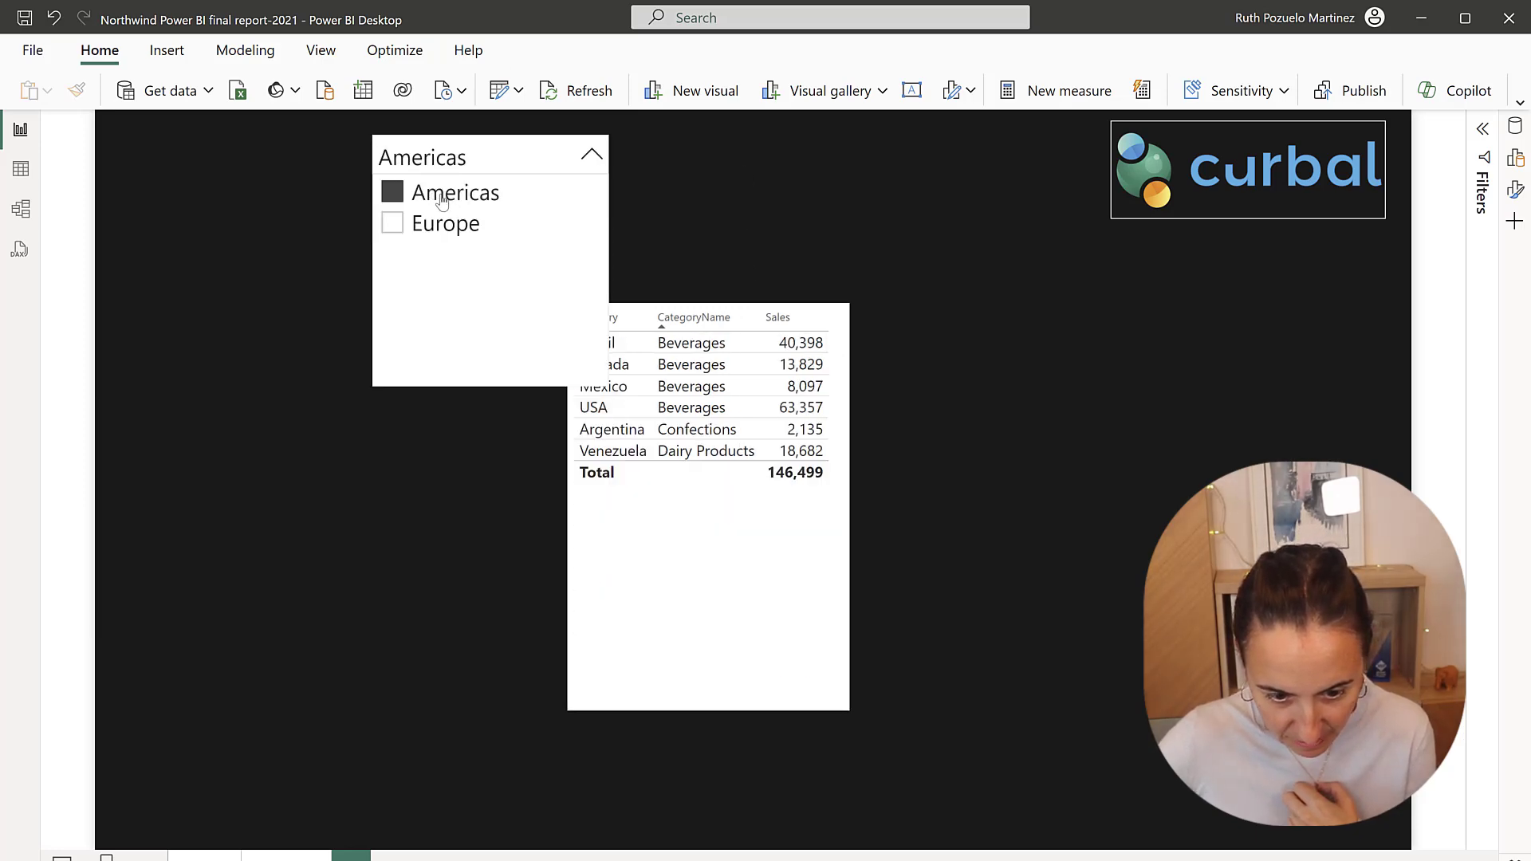
{"action": "left_click", "coordinate": [835, 218]}
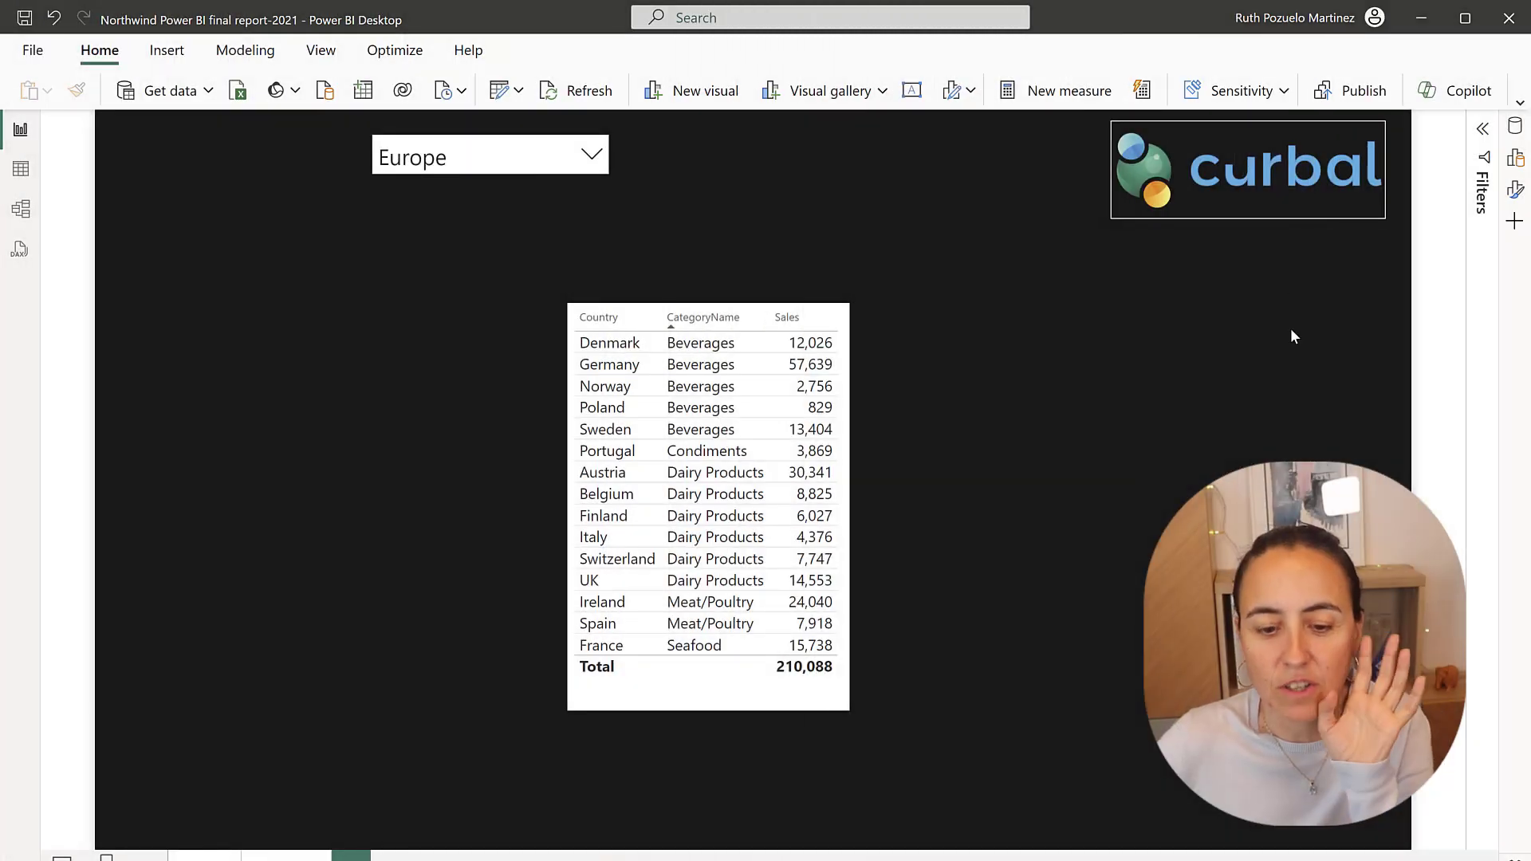
Widen the country sales table and add the Rank top types with ties measure from Categories as a column
{"action": "left_click", "coordinate": [1514, 128]}
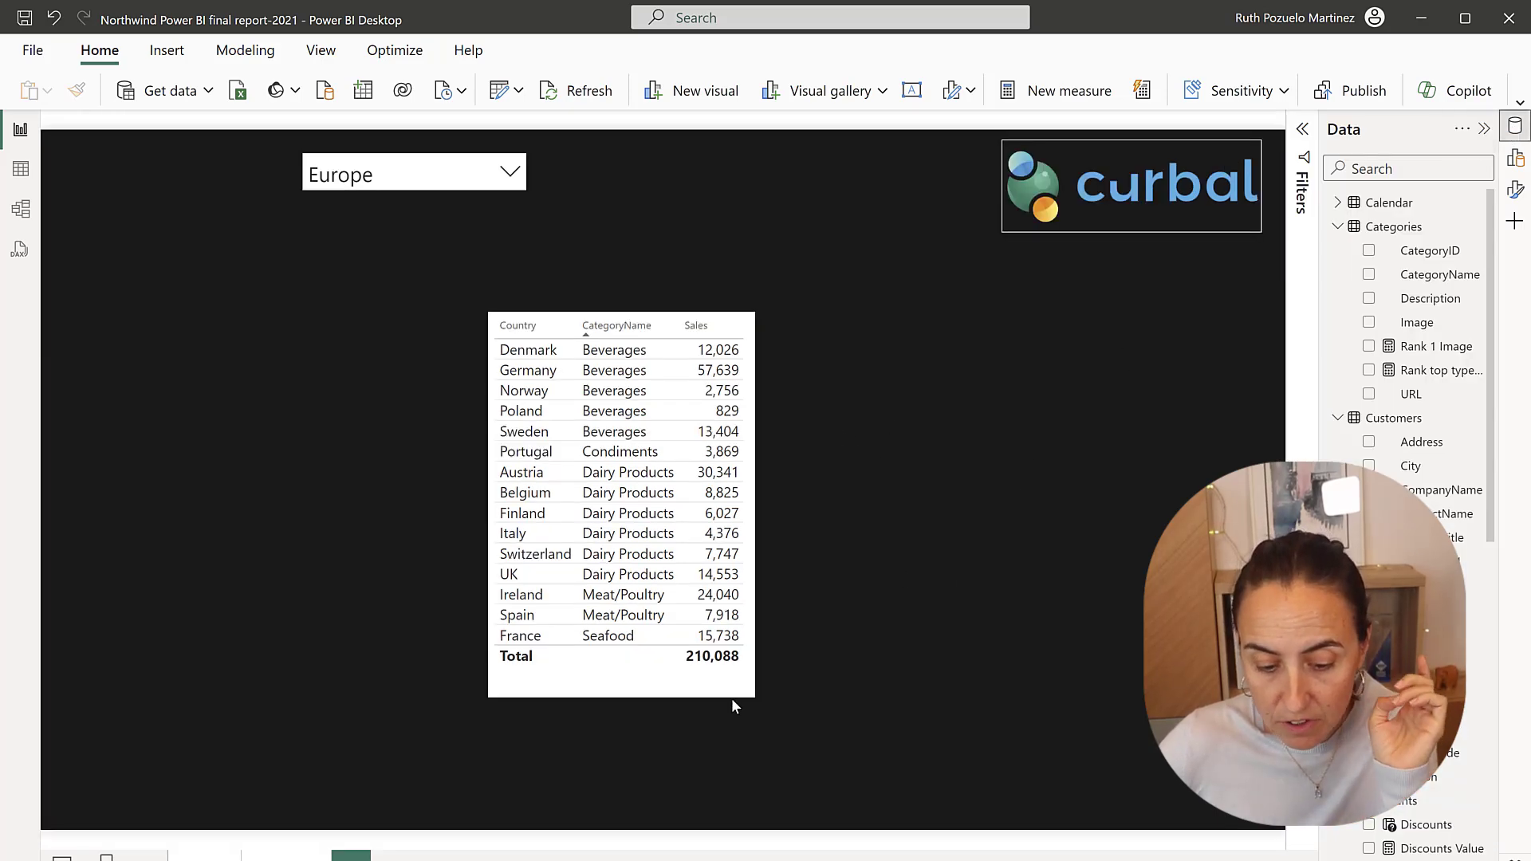
{"action": "left_click", "coordinate": [752, 694]}
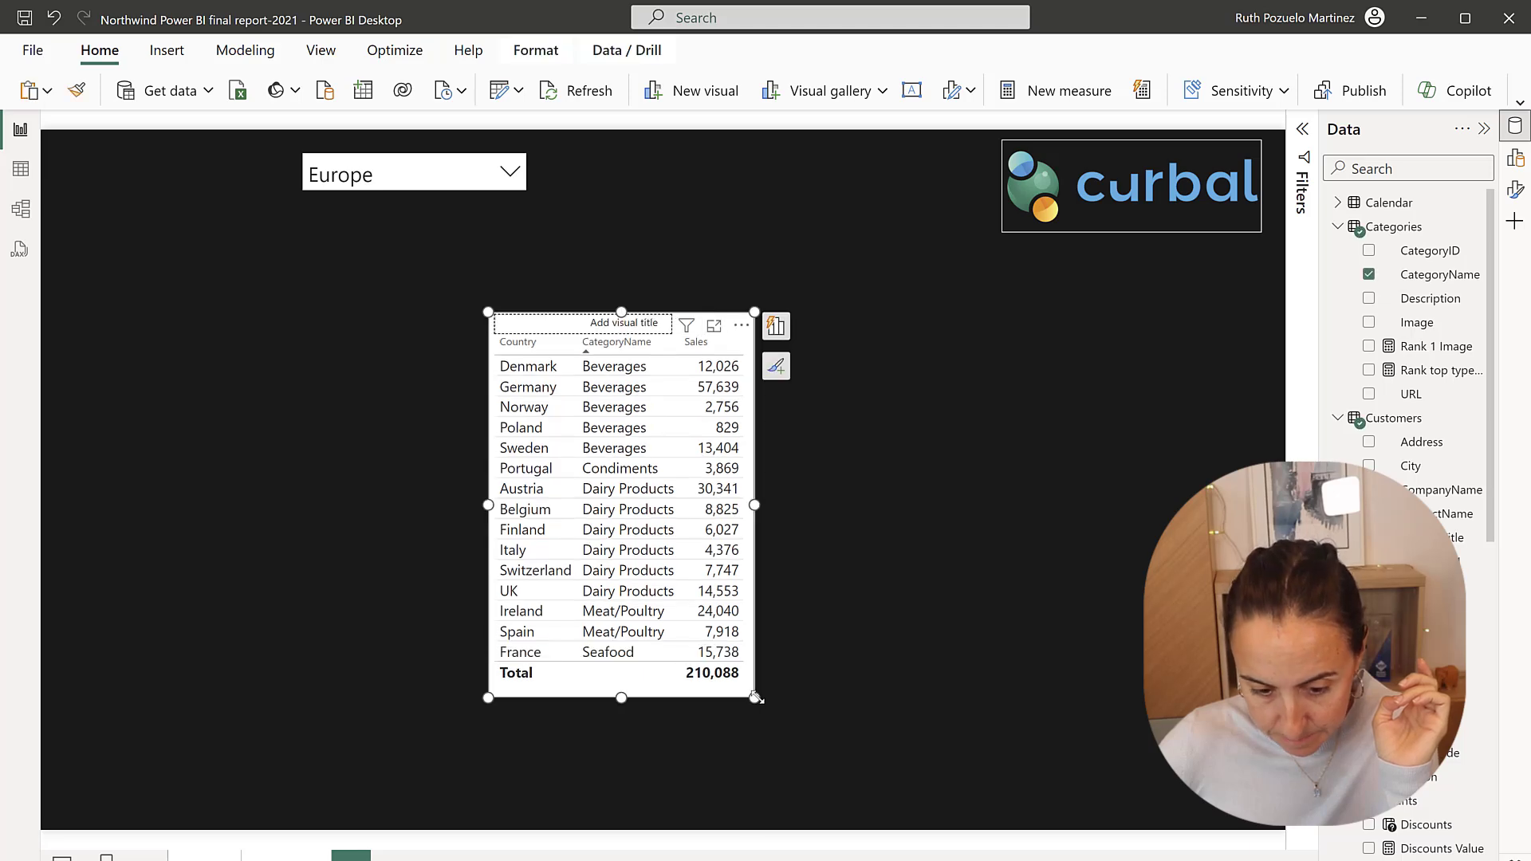
{"action": "left_click_drag", "start_coordinate": [754, 698], "coordinate": [979, 702]}
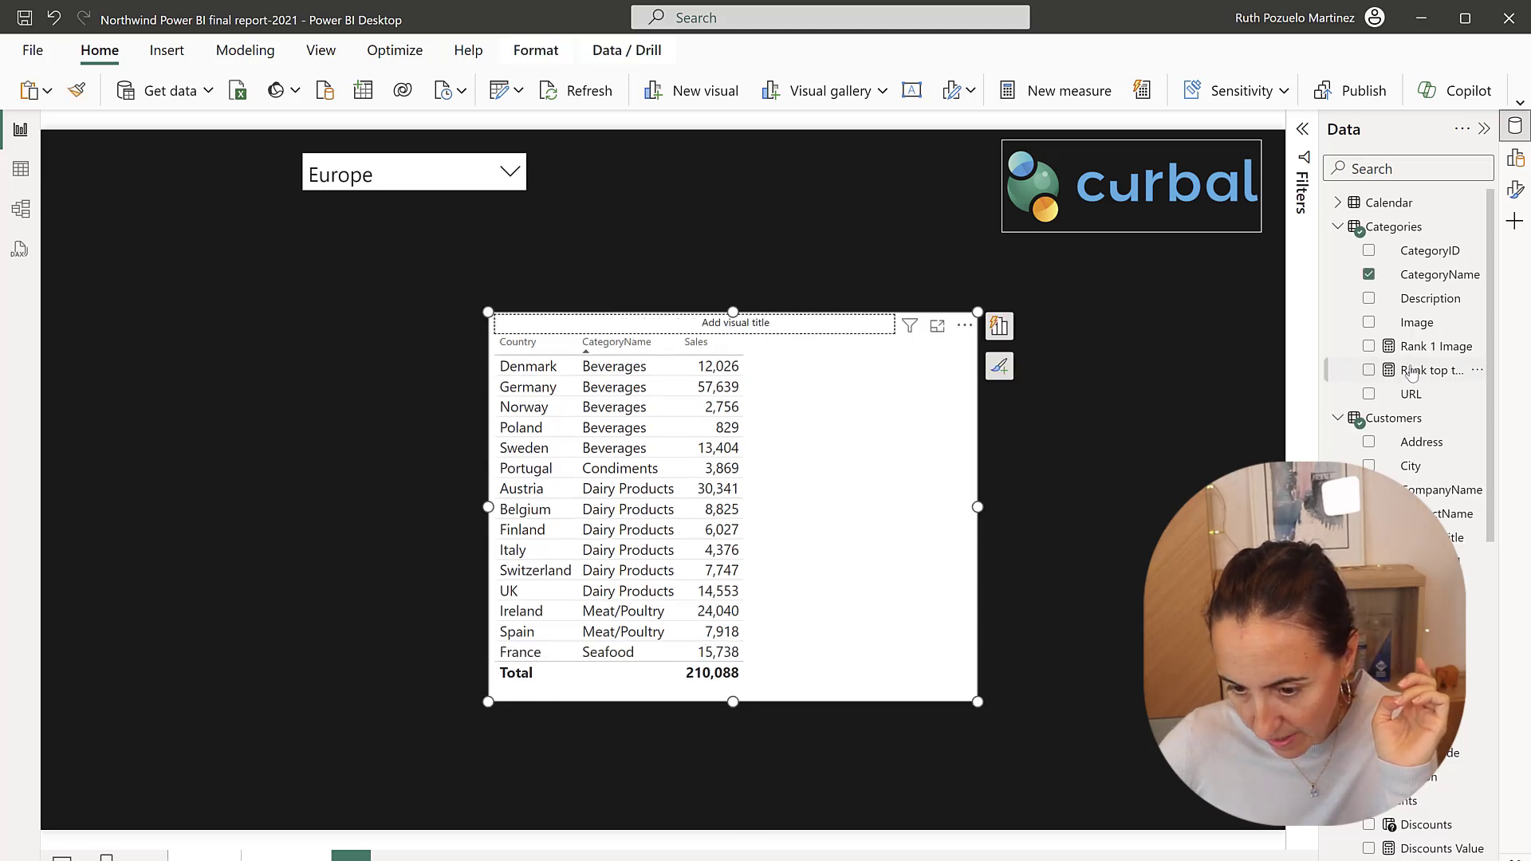
{"action": "left_click_drag", "start_coordinate": [1411, 373], "coordinate": [853, 490]}
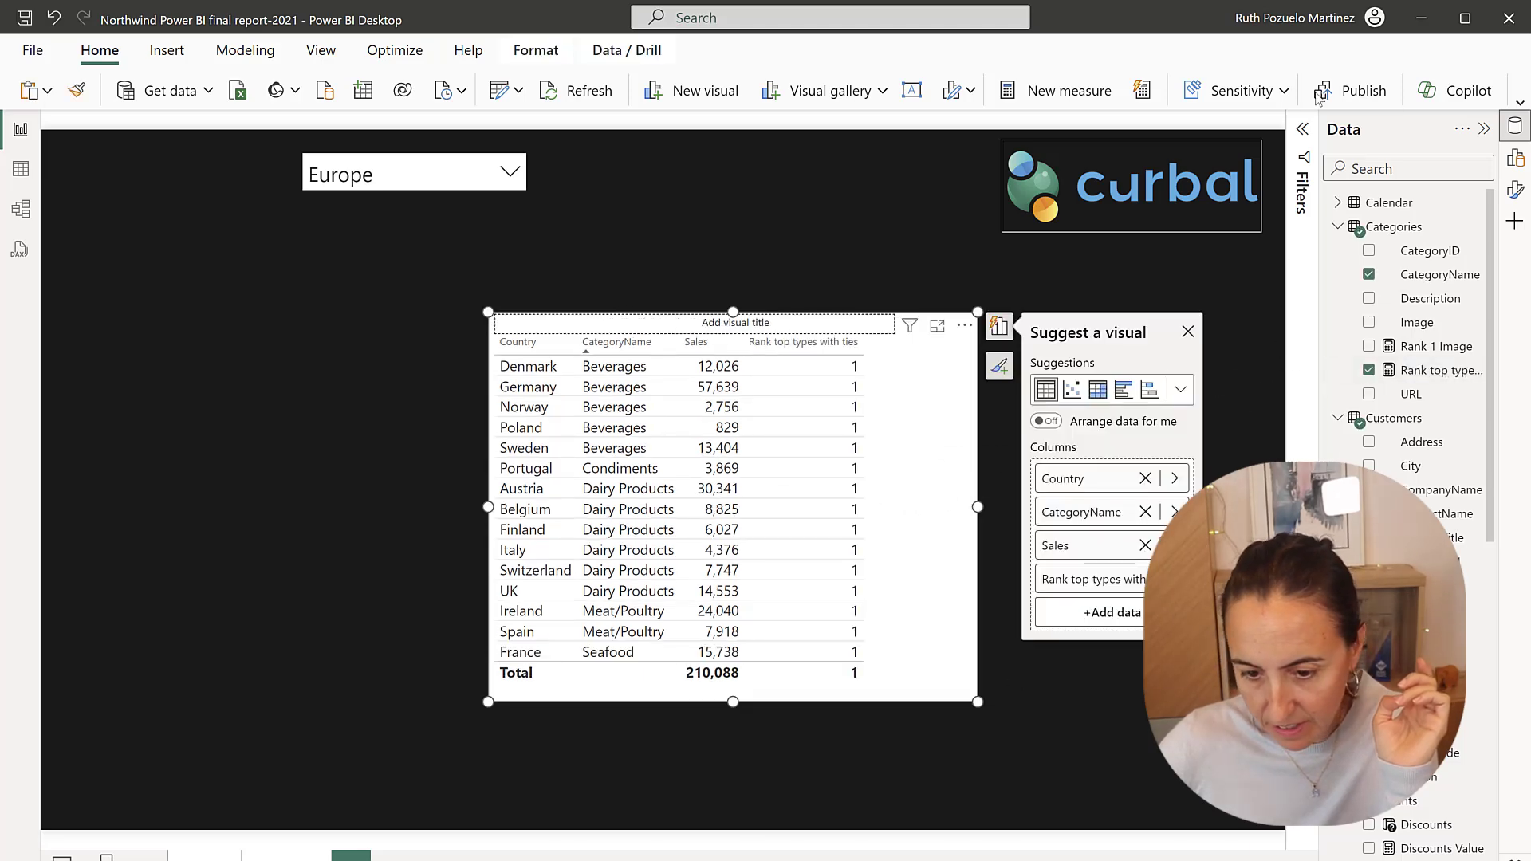
Clear the table's Rank top types with ties filter and sort it by Country, then by descending Sales
{"action": "left_click", "coordinate": [1302, 129]}
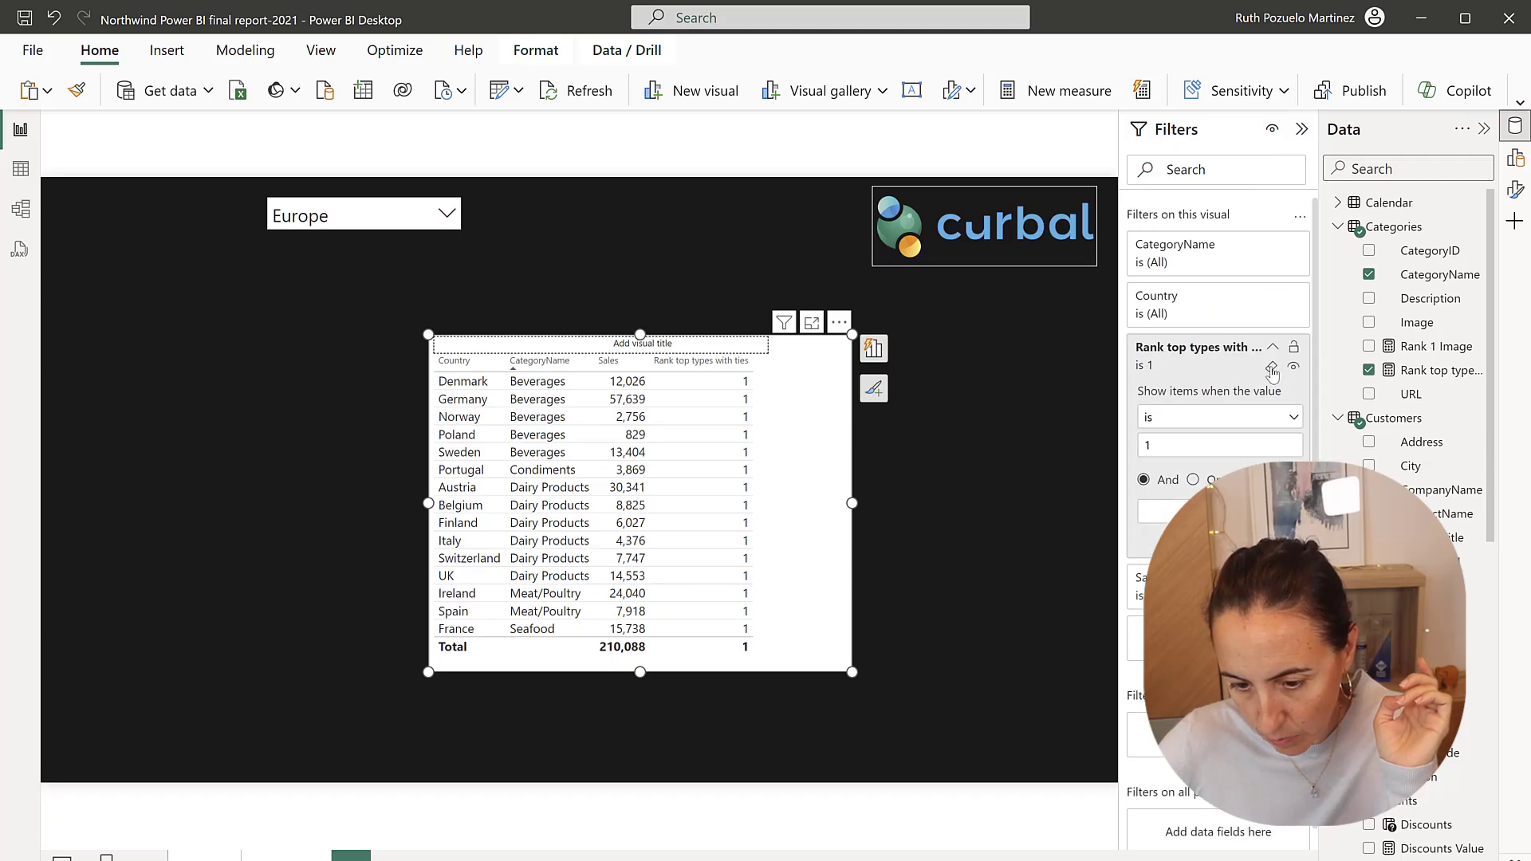
{"action": "left_click", "coordinate": [1271, 368]}
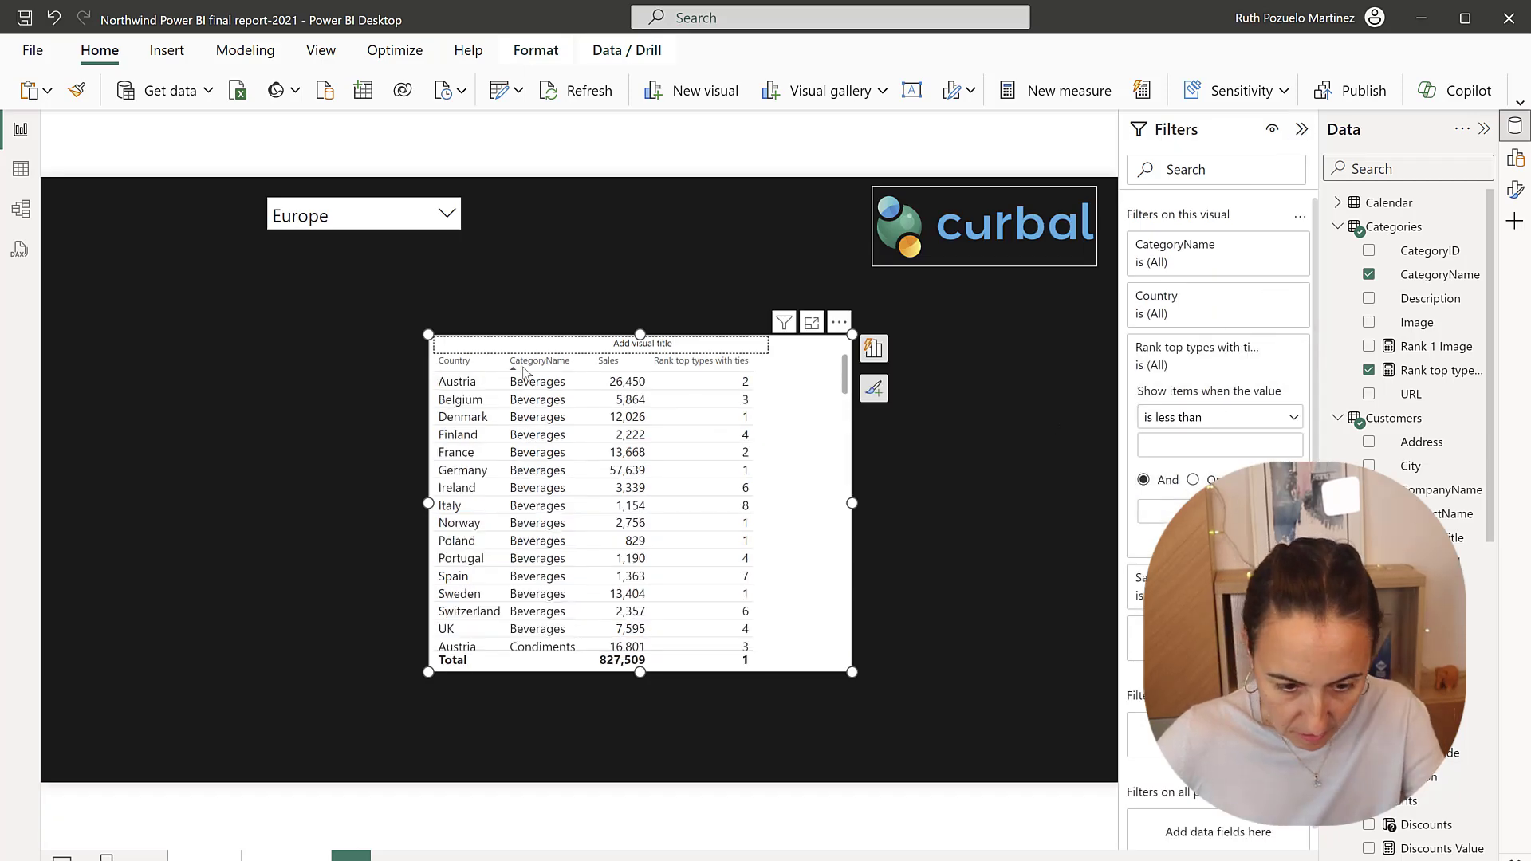
{"action": "left_click", "coordinate": [456, 361]}
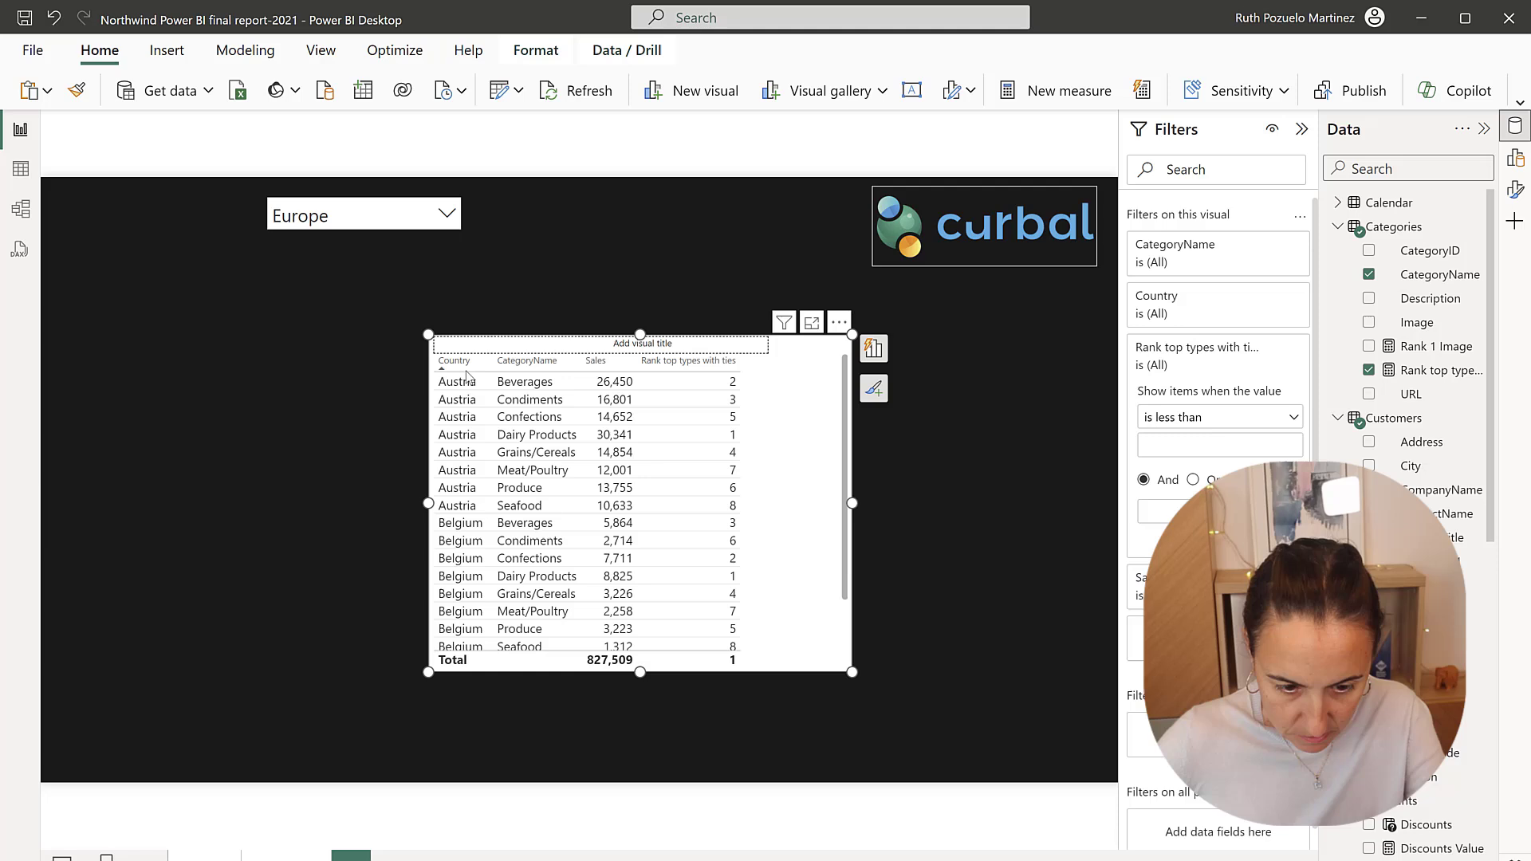
{"action": "left_click", "coordinate": [599, 364], "text": "shift"}
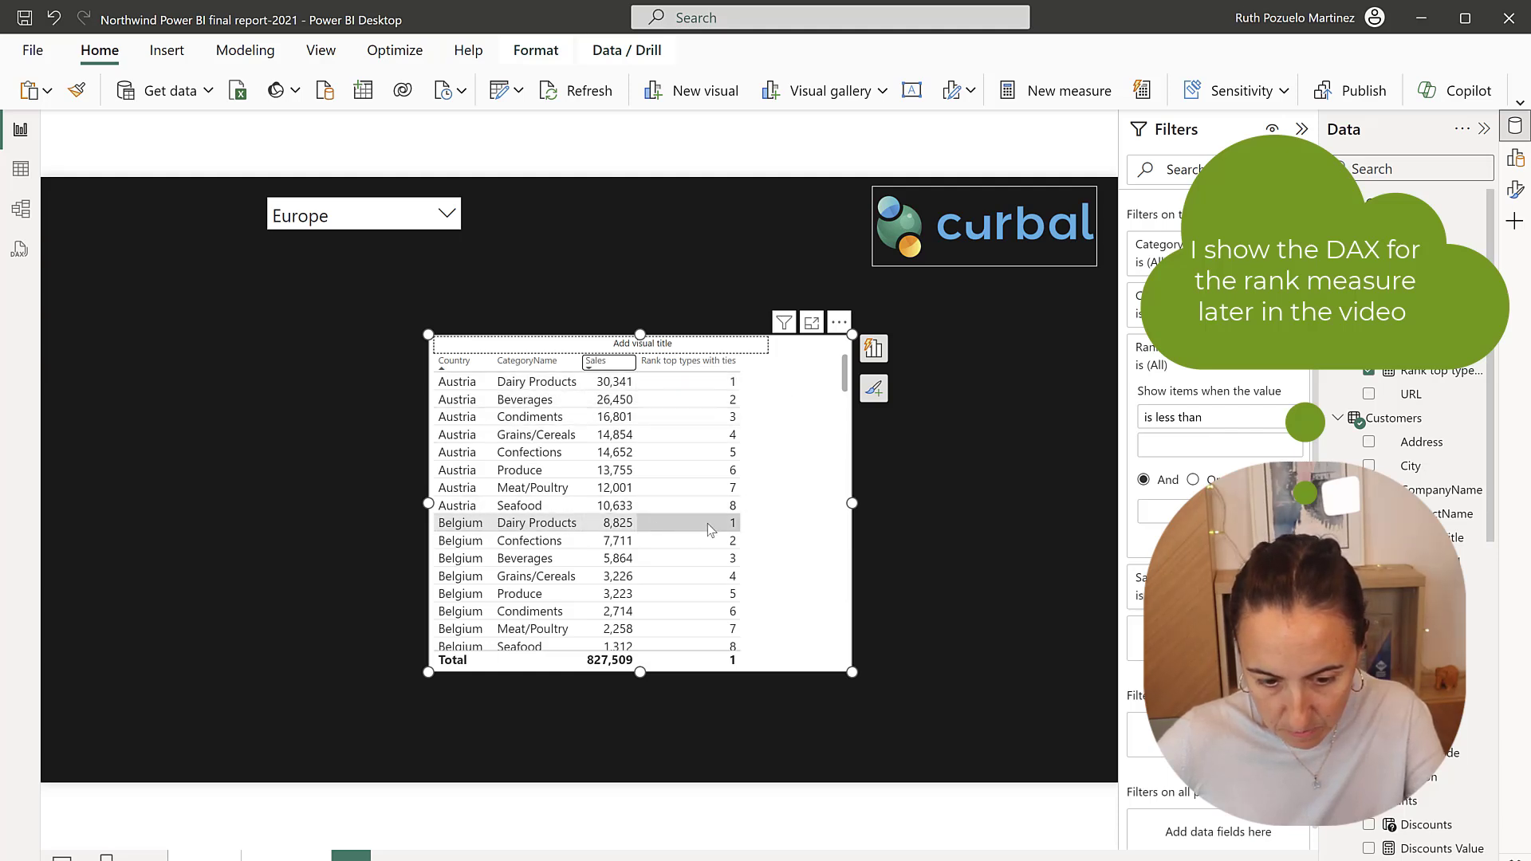
{"action": "scroll", "coordinate": [765, 568], "scroll_direction": "down", "scroll_amount": 8}
{"action": "scroll", "coordinate": [770, 558], "scroll_direction": "up", "scroll_amount": 8}
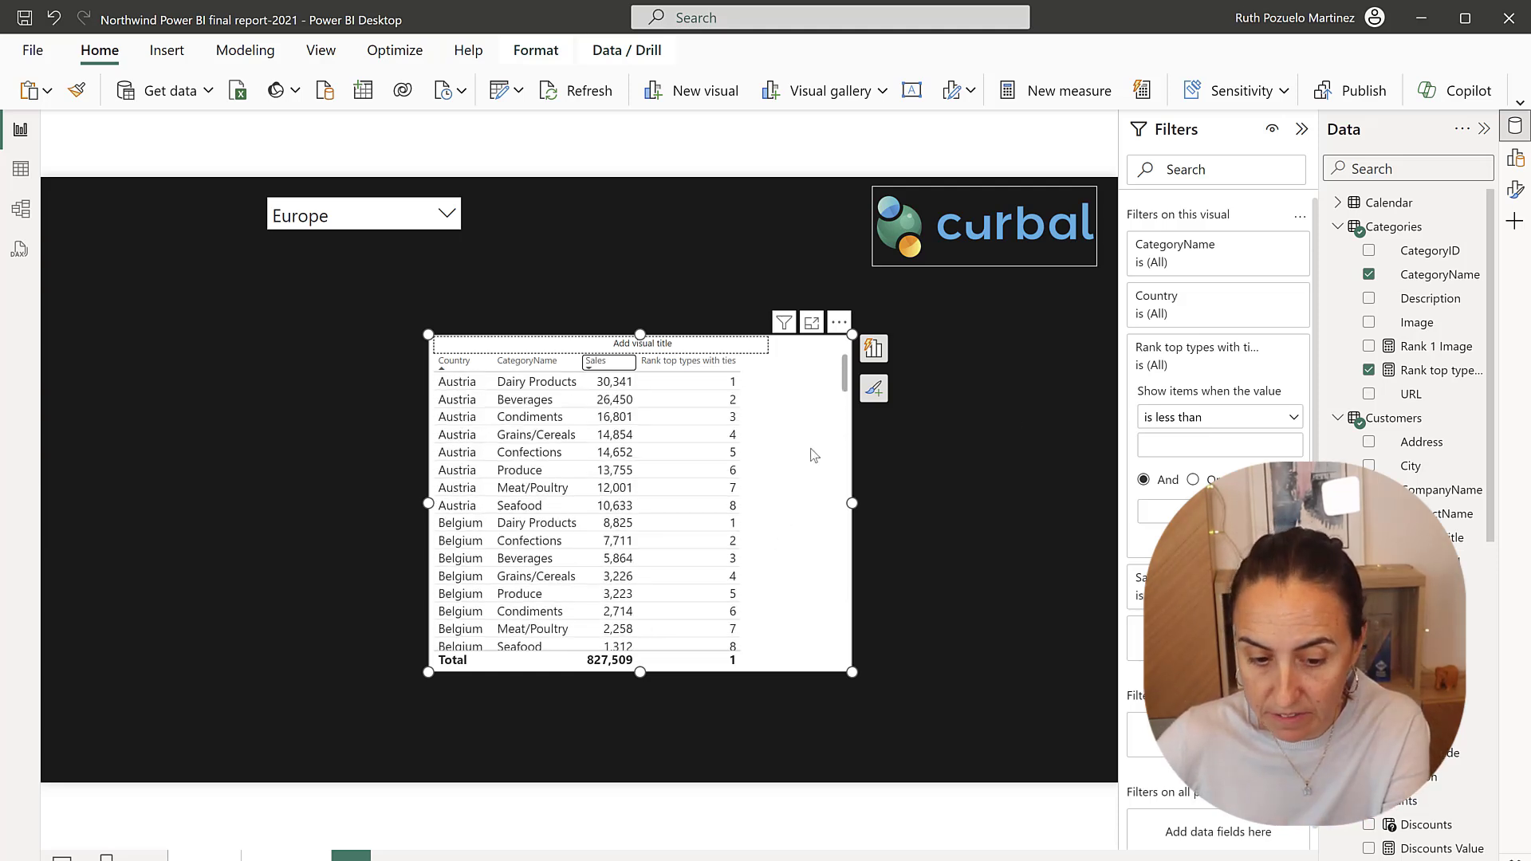
Filter the table to items where Rank top types with ties is 1, and remove that measure from its columns
{"action": "left_click", "coordinate": [1191, 419]}
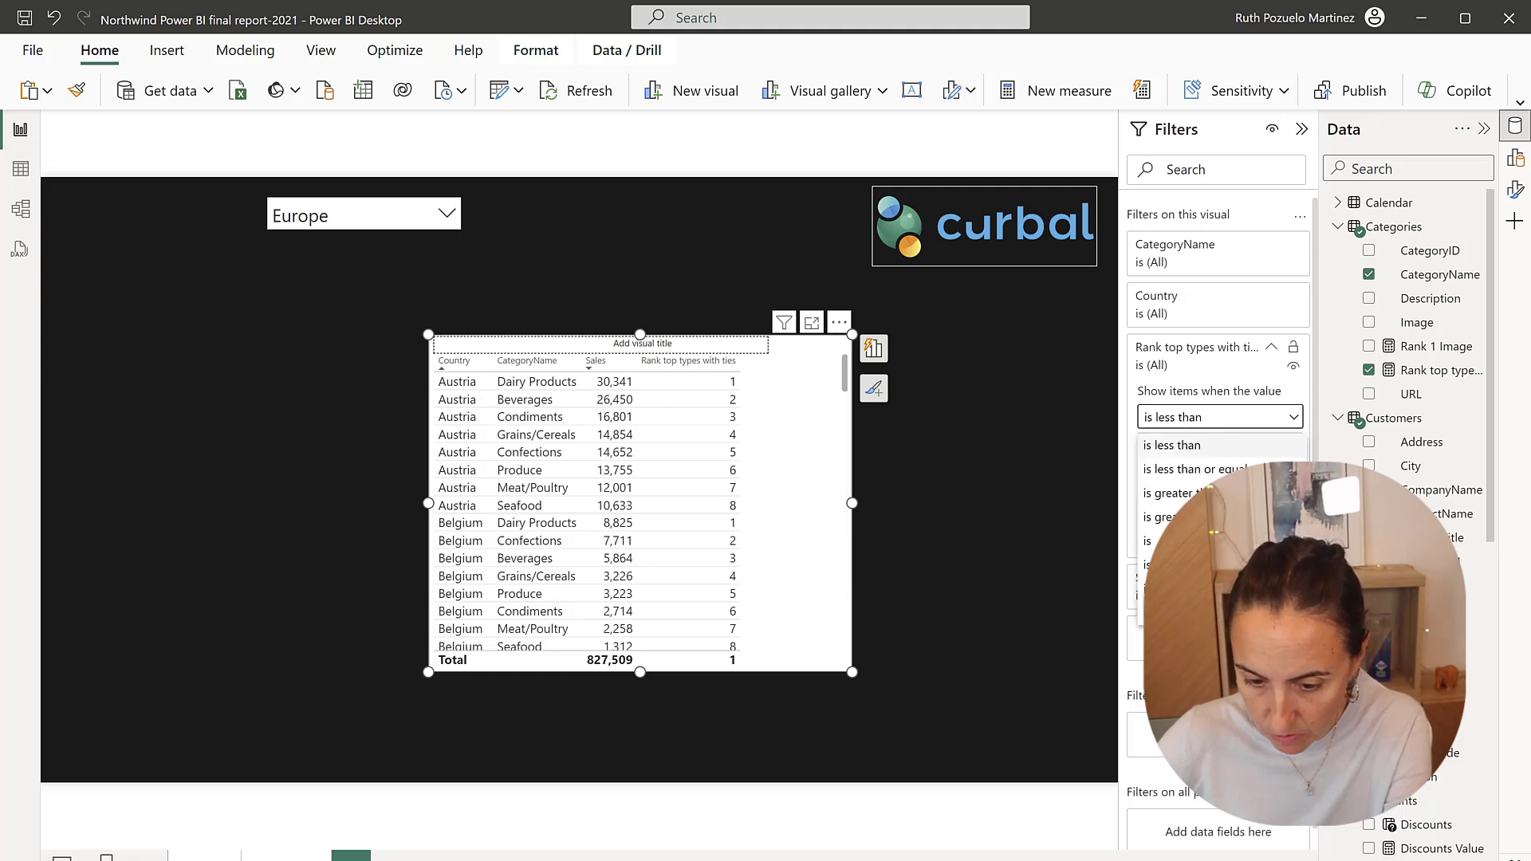
{"action": "left_click", "coordinate": [1156, 541]}
{"action": "left_click", "coordinate": [1178, 443]}
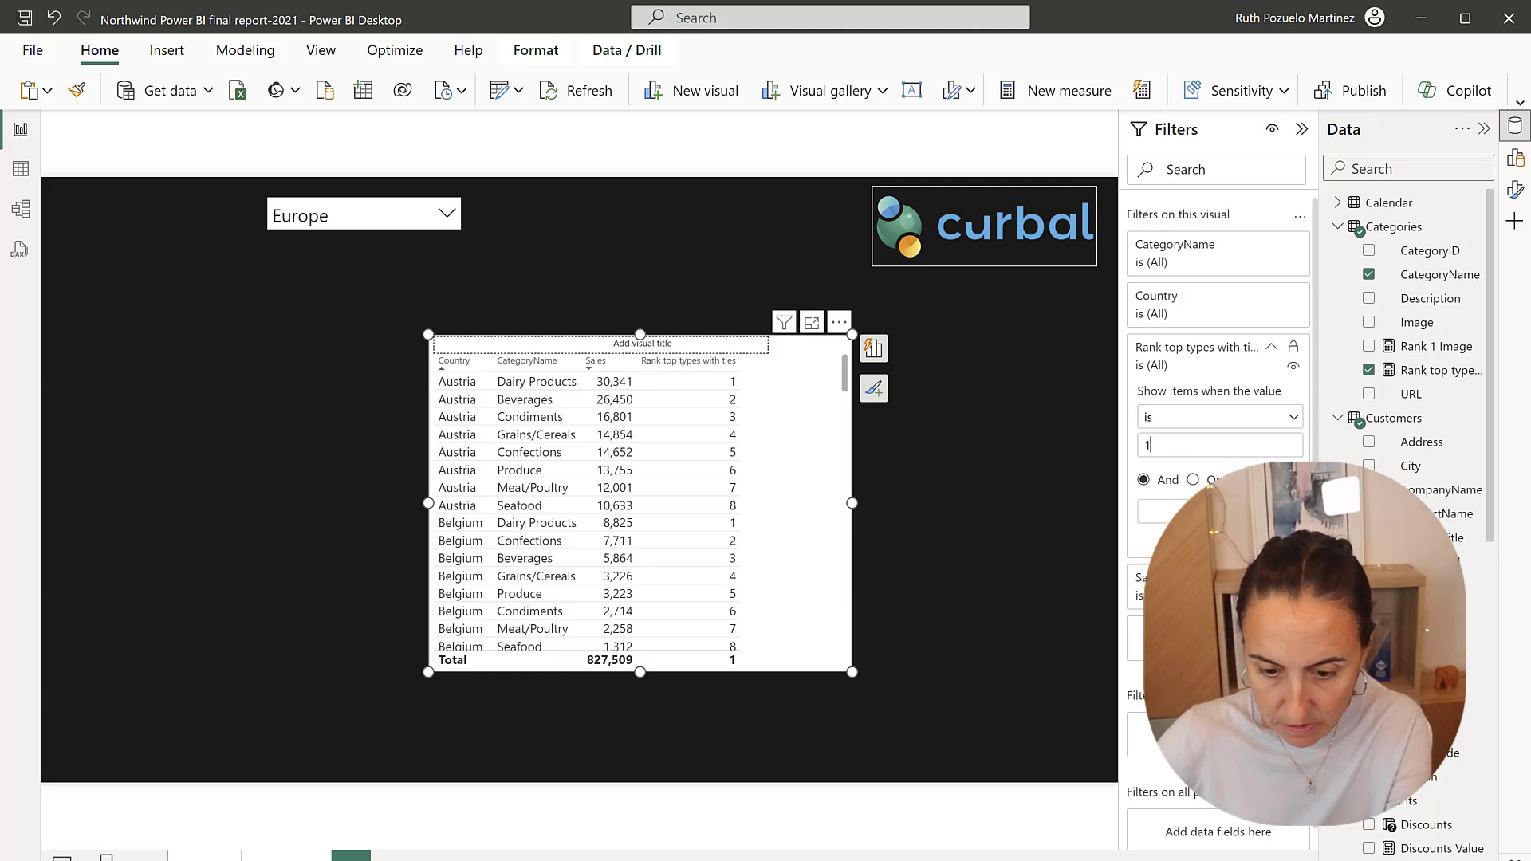
{"action": "type", "text": "1"}
{"action": "left_click", "coordinate": [1180, 511]}
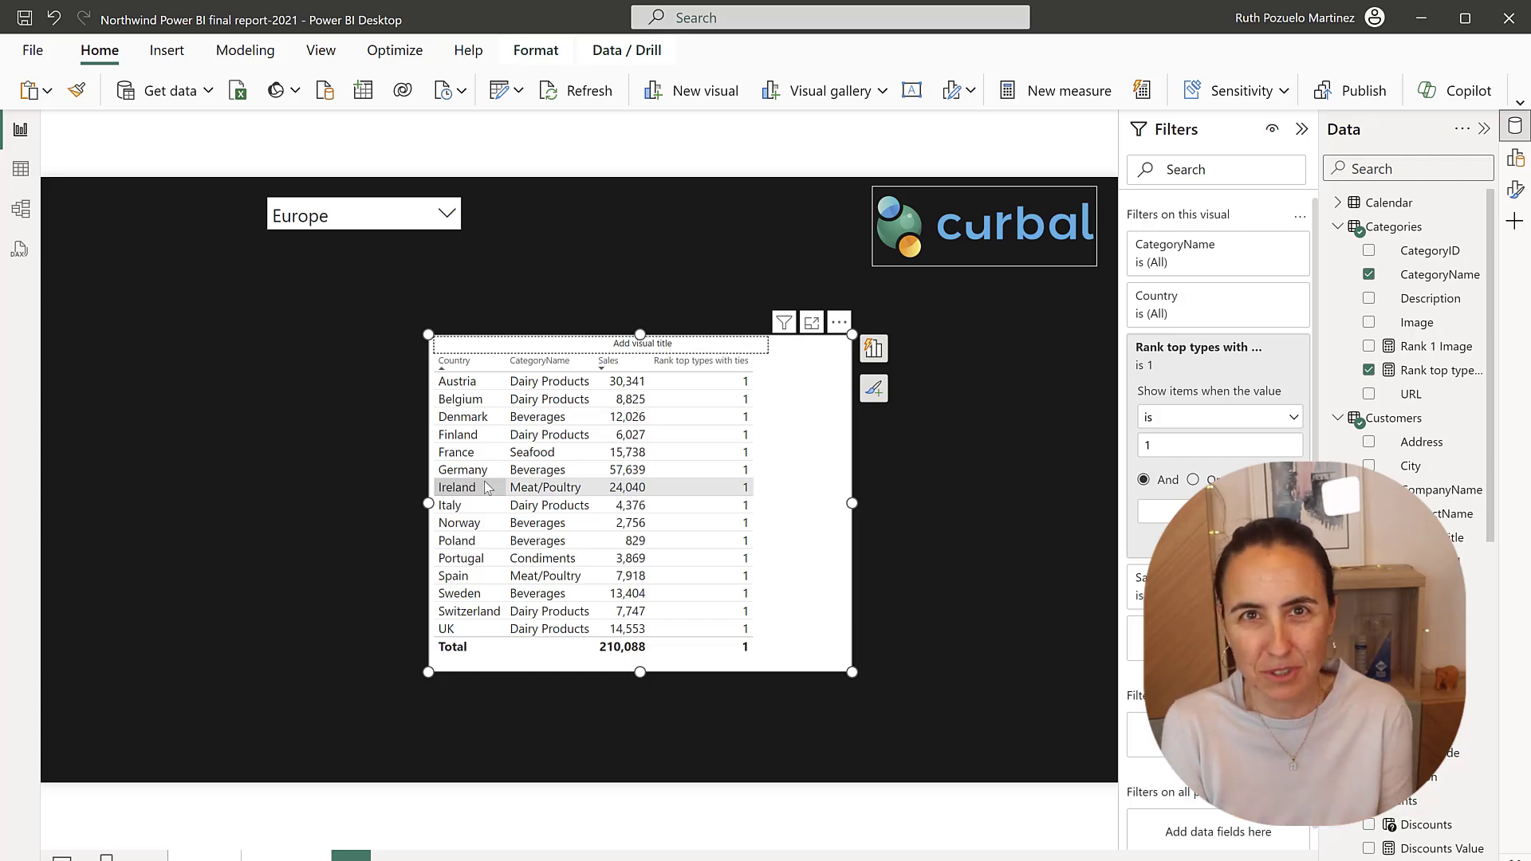
{"action": "left_click", "coordinate": [873, 349]}
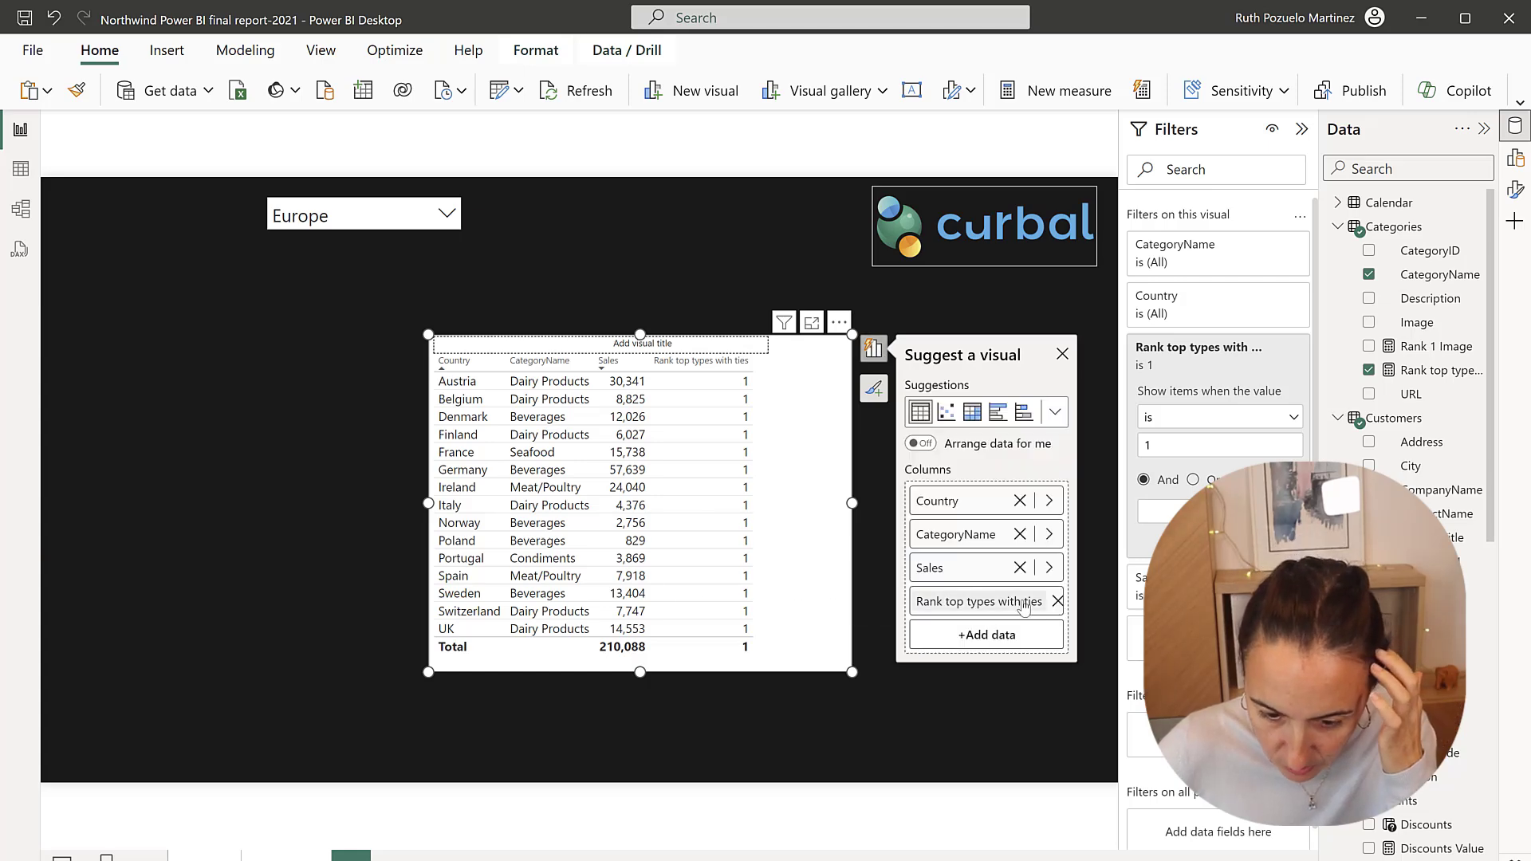
{"action": "left_click", "coordinate": [1057, 601]}
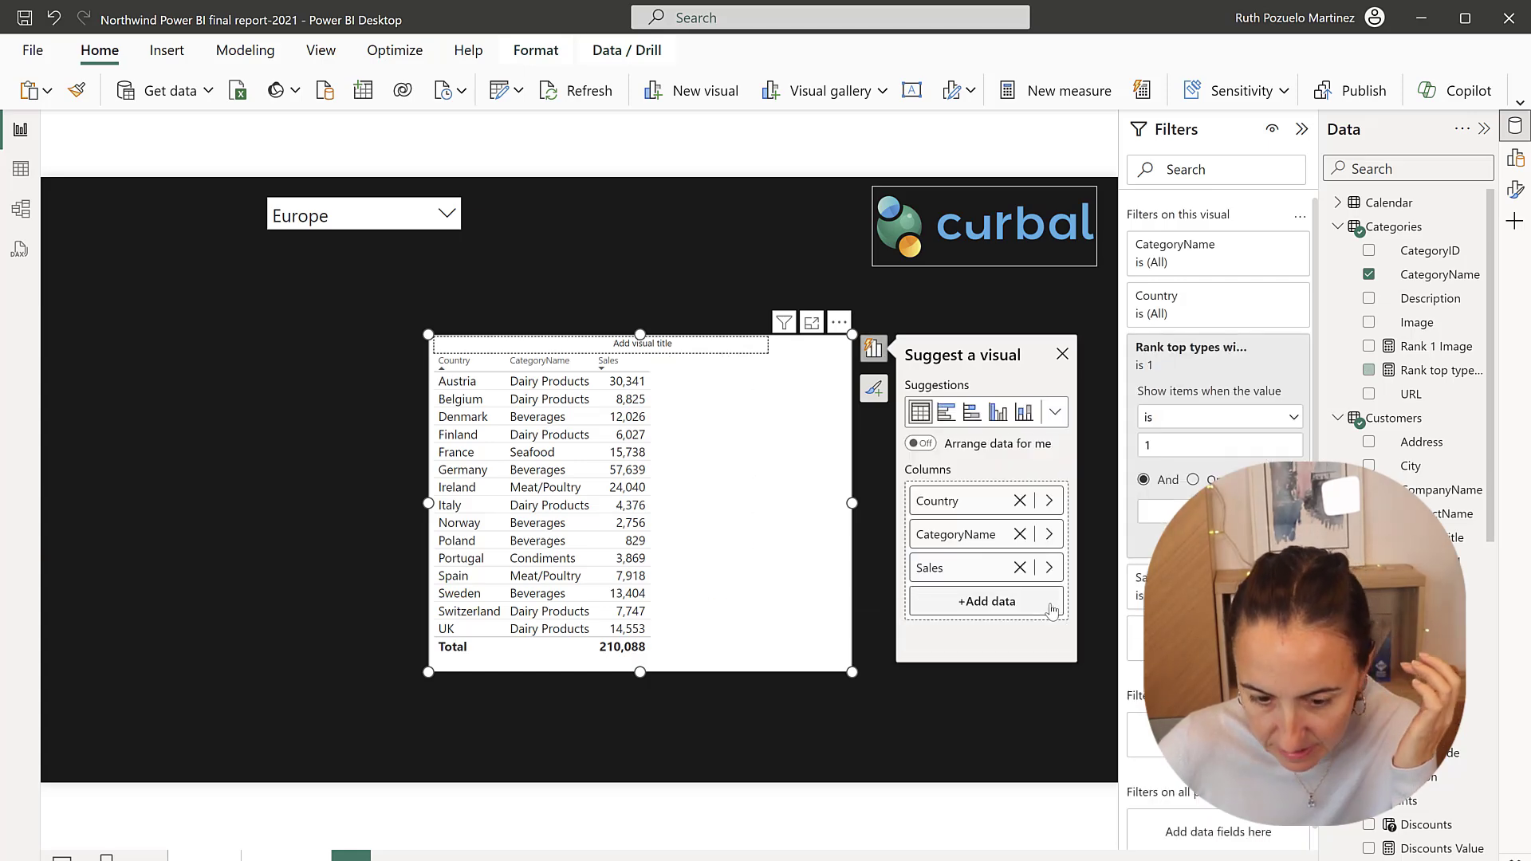
Search the Power BI visuals gallery for "icon" to locate the Icon Map visual, and close the gallery
{"action": "left_click", "coordinate": [1053, 413]}
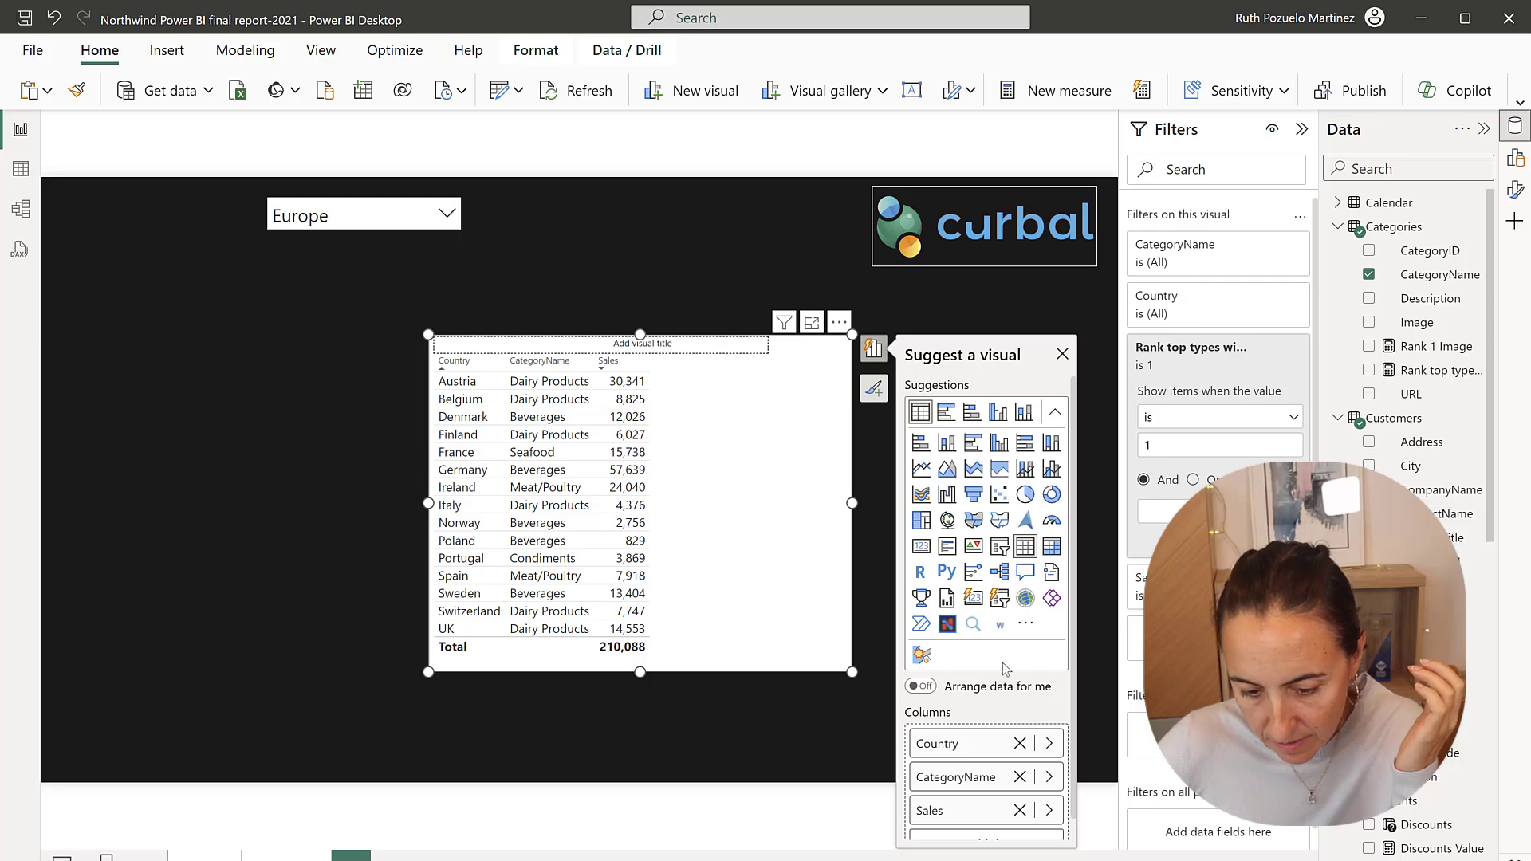
{"action": "left_click", "coordinate": [1025, 624]}
{"action": "left_click", "coordinate": [1099, 637]}
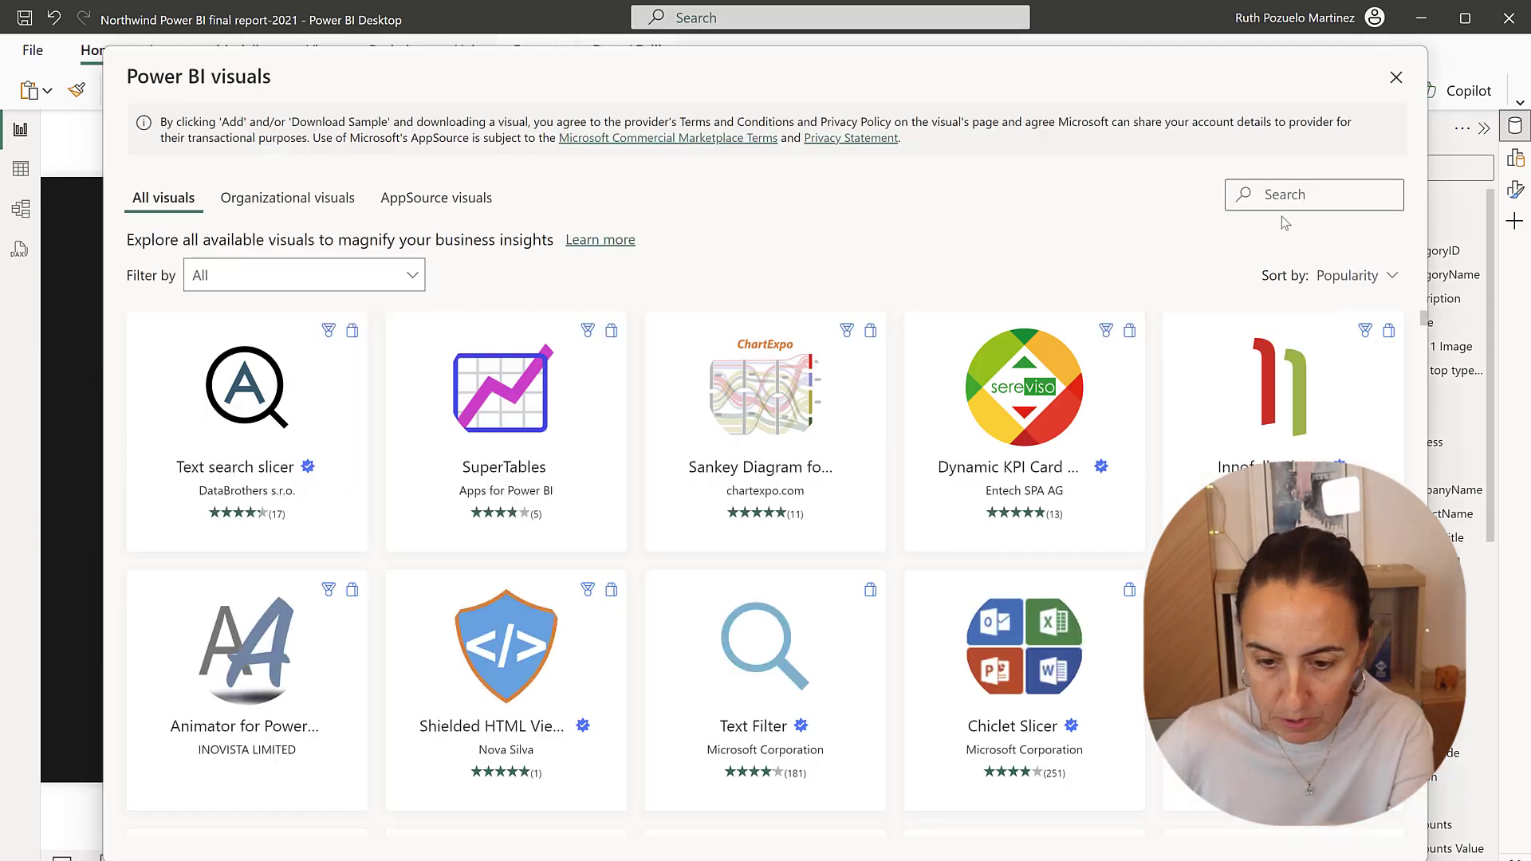
{"action": "type", "text": "ico"}
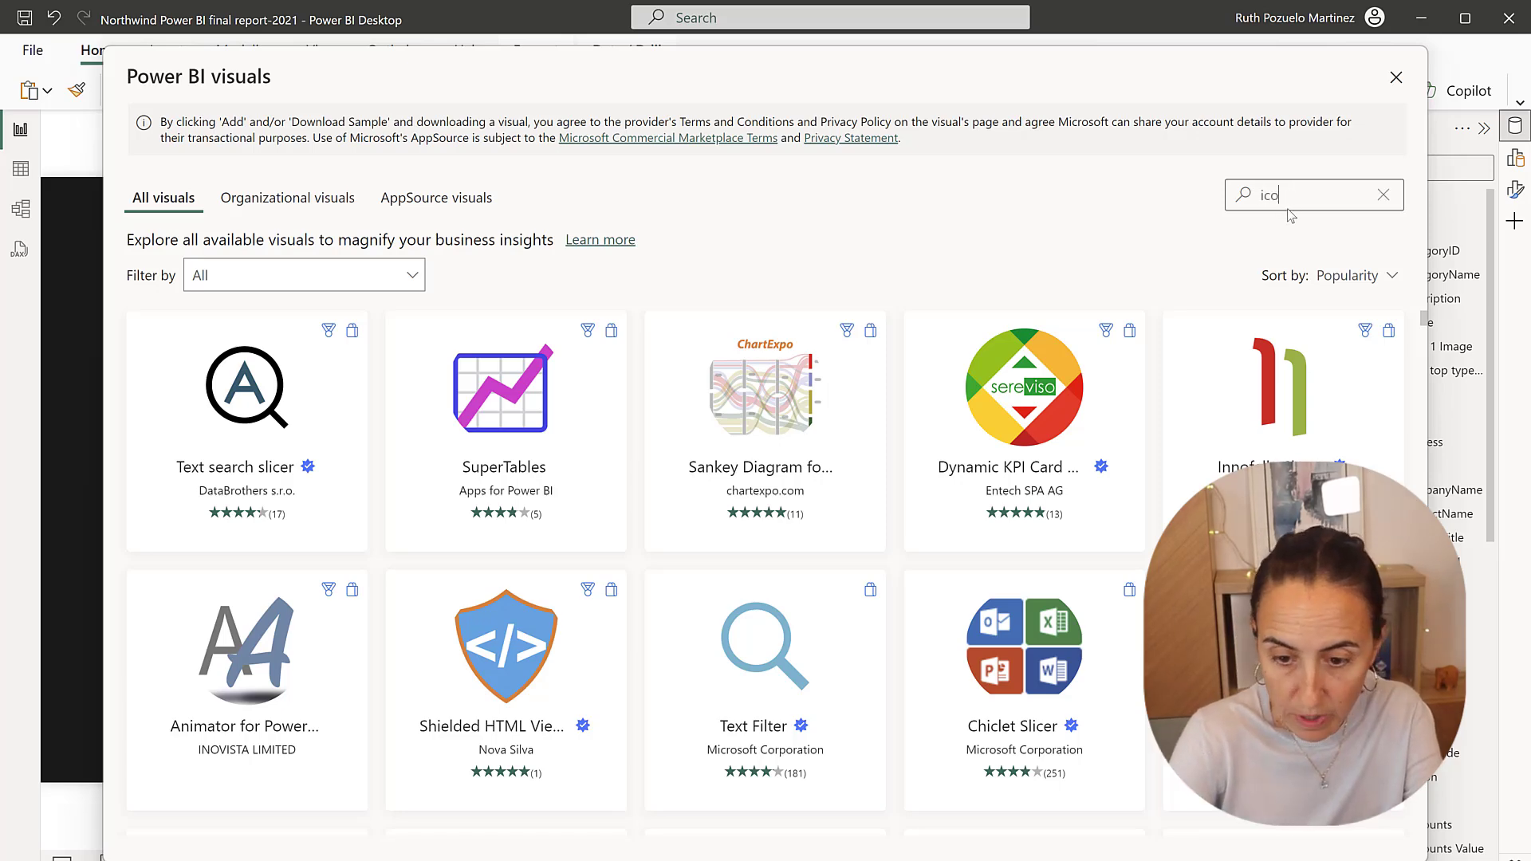
{"action": "type", "text": "n"}
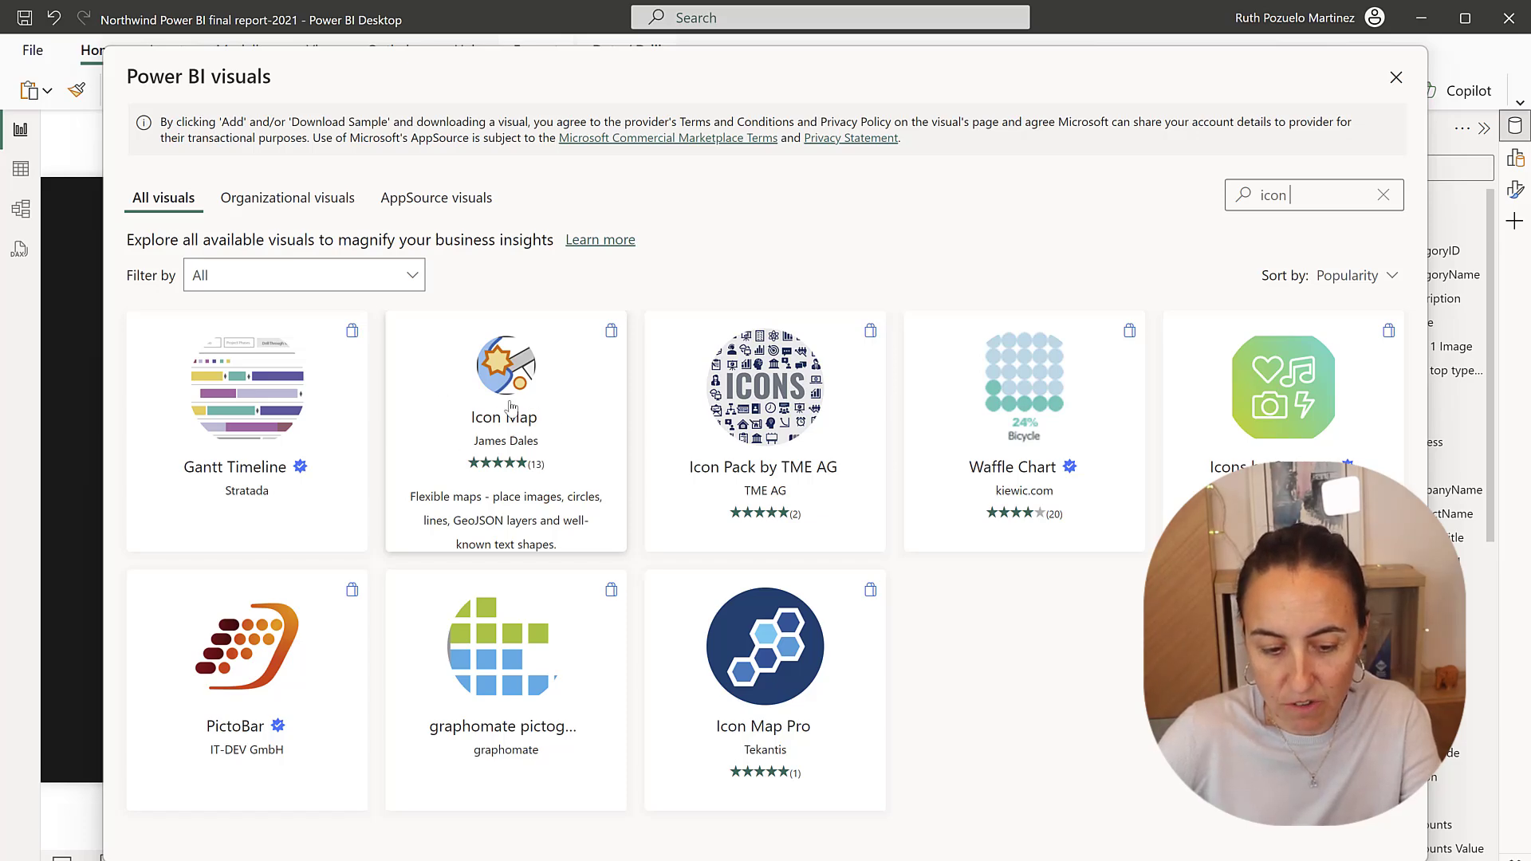
{"action": "left_click", "coordinate": [1396, 78]}
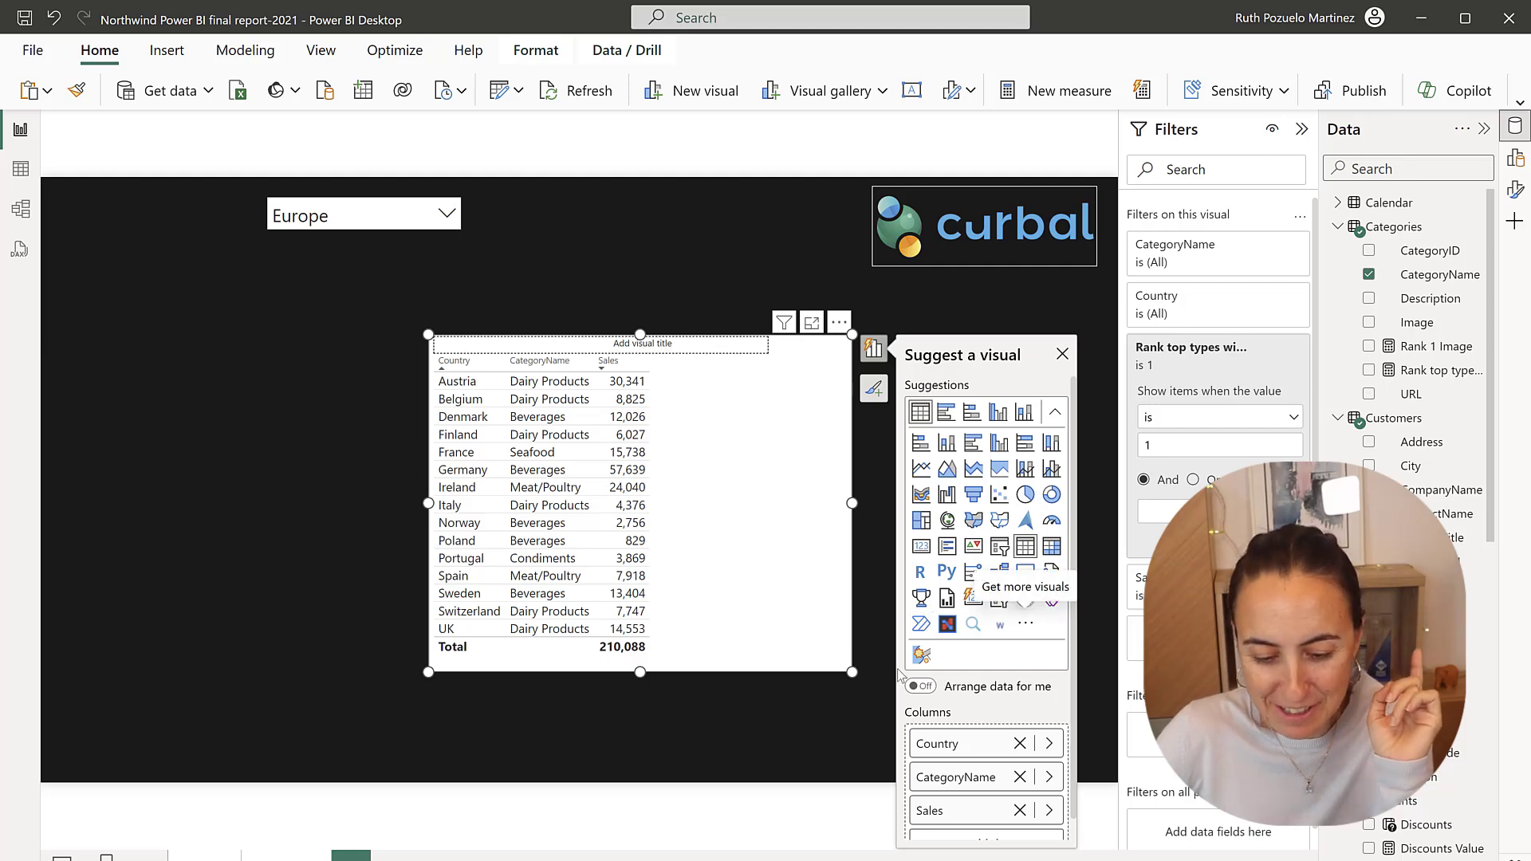
Convert the table to an Icon Map and assign the Customers lng field to its Longitude
{"action": "left_click", "coordinate": [921, 654]}
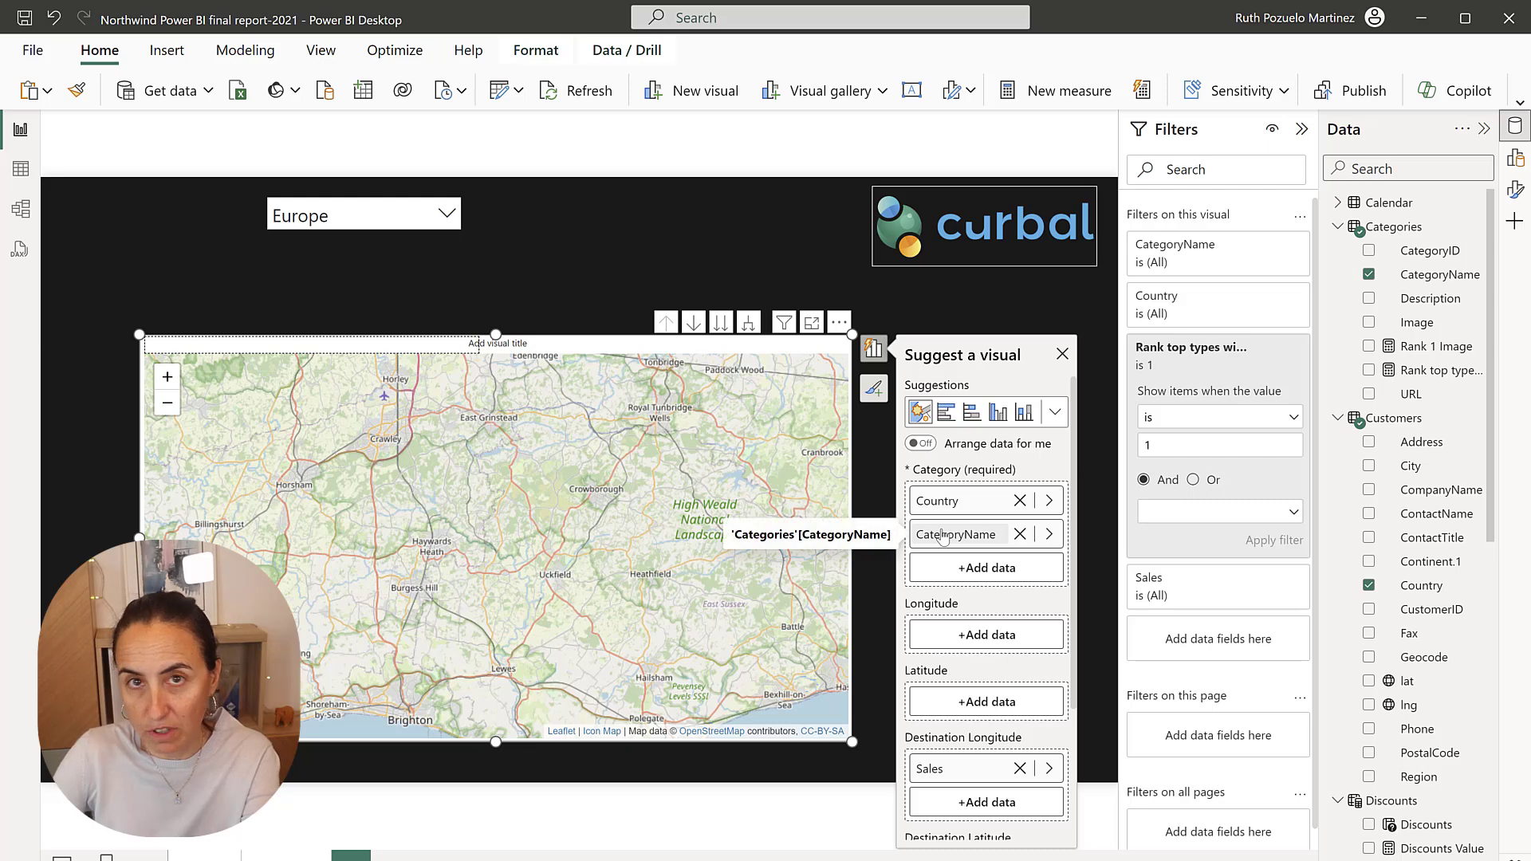
{"action": "left_click", "coordinate": [986, 635]}
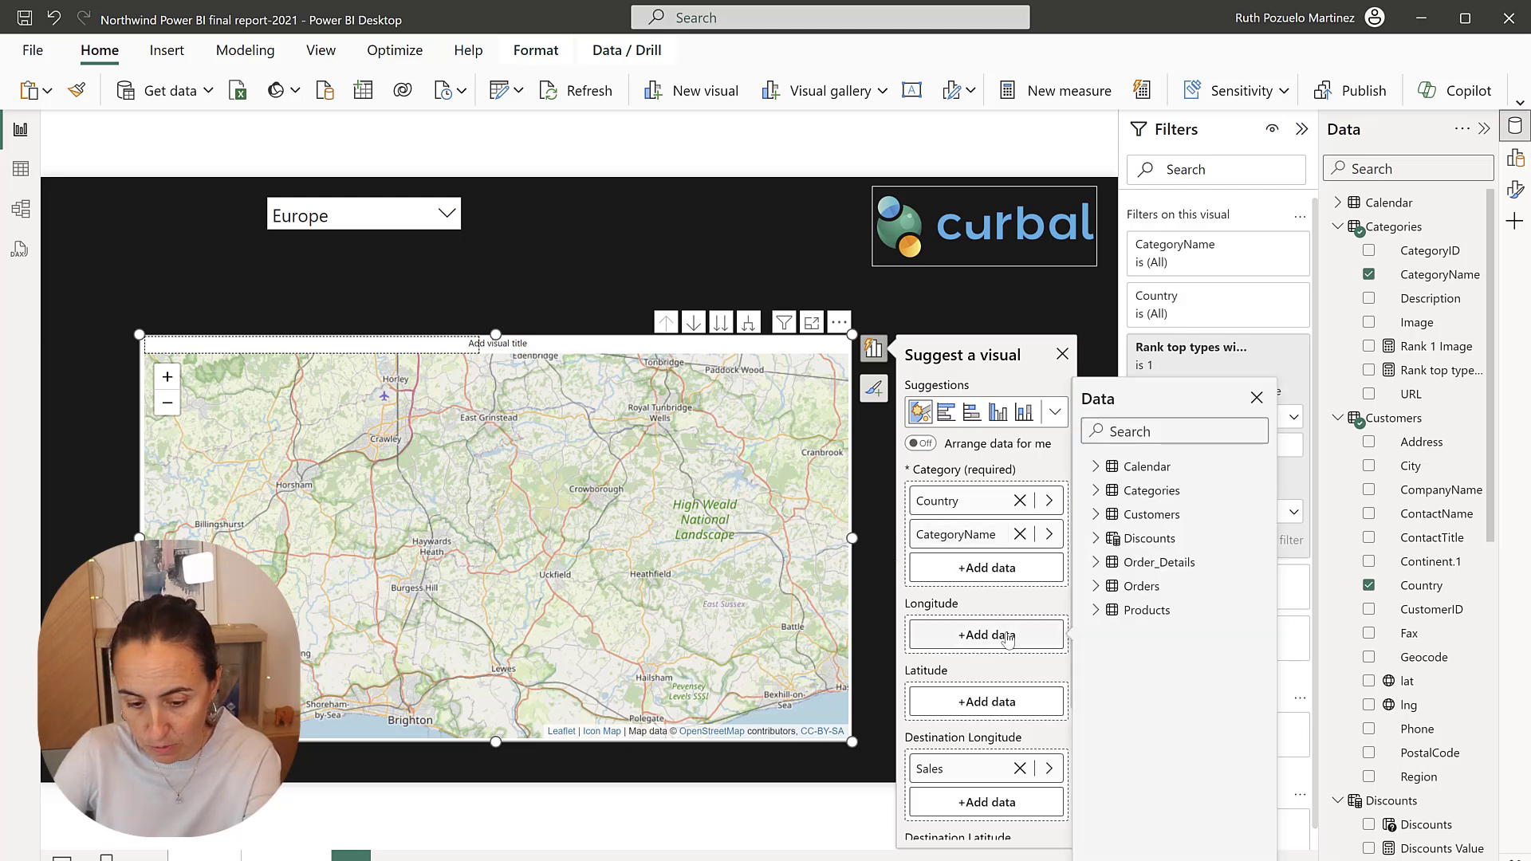
{"action": "left_click", "coordinate": [1096, 514]}
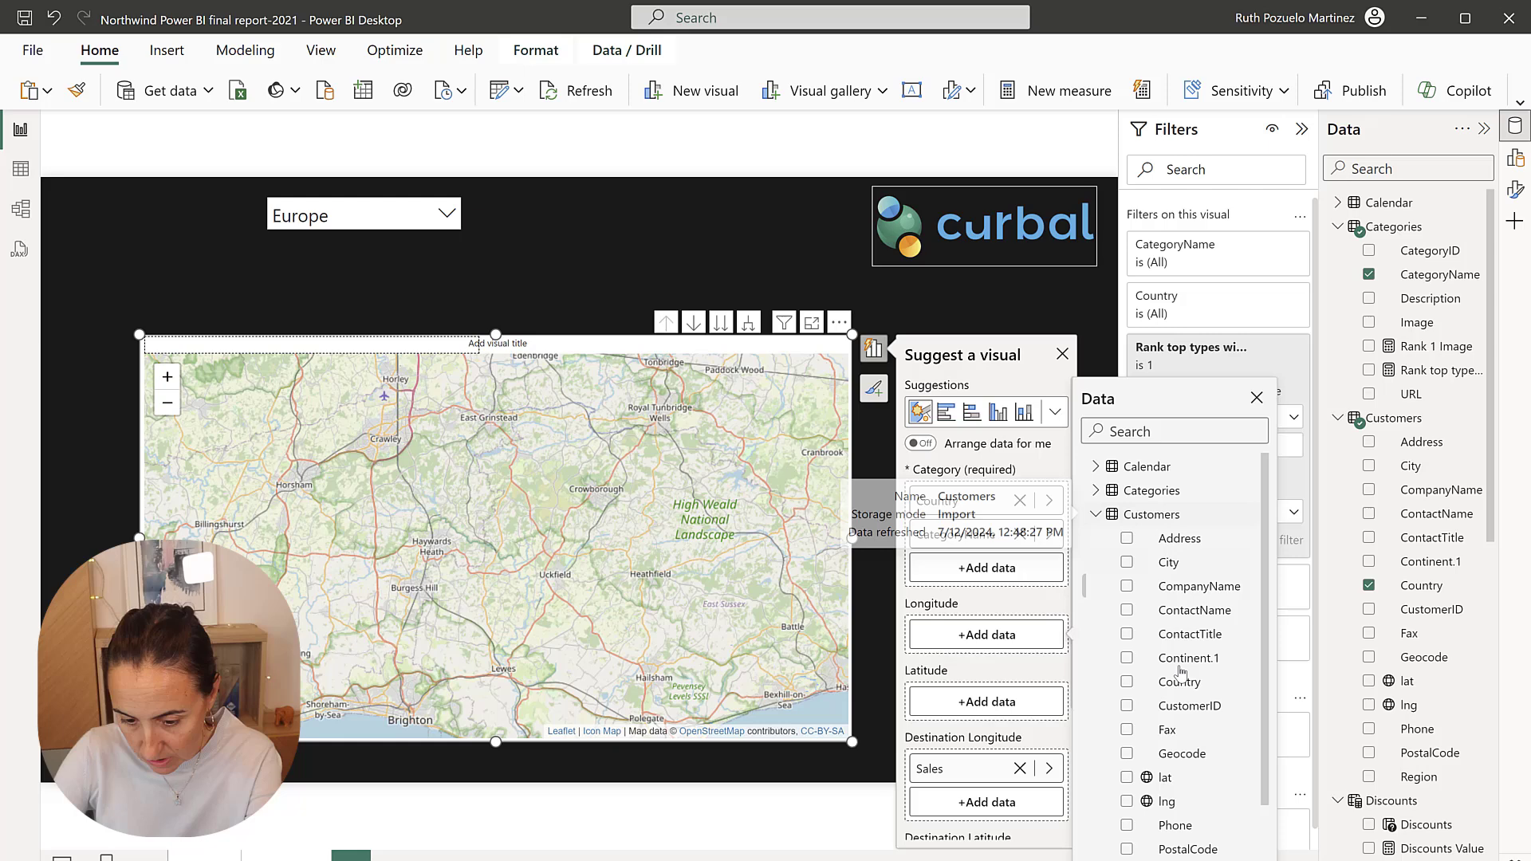
{"action": "left_click", "coordinate": [1126, 802]}
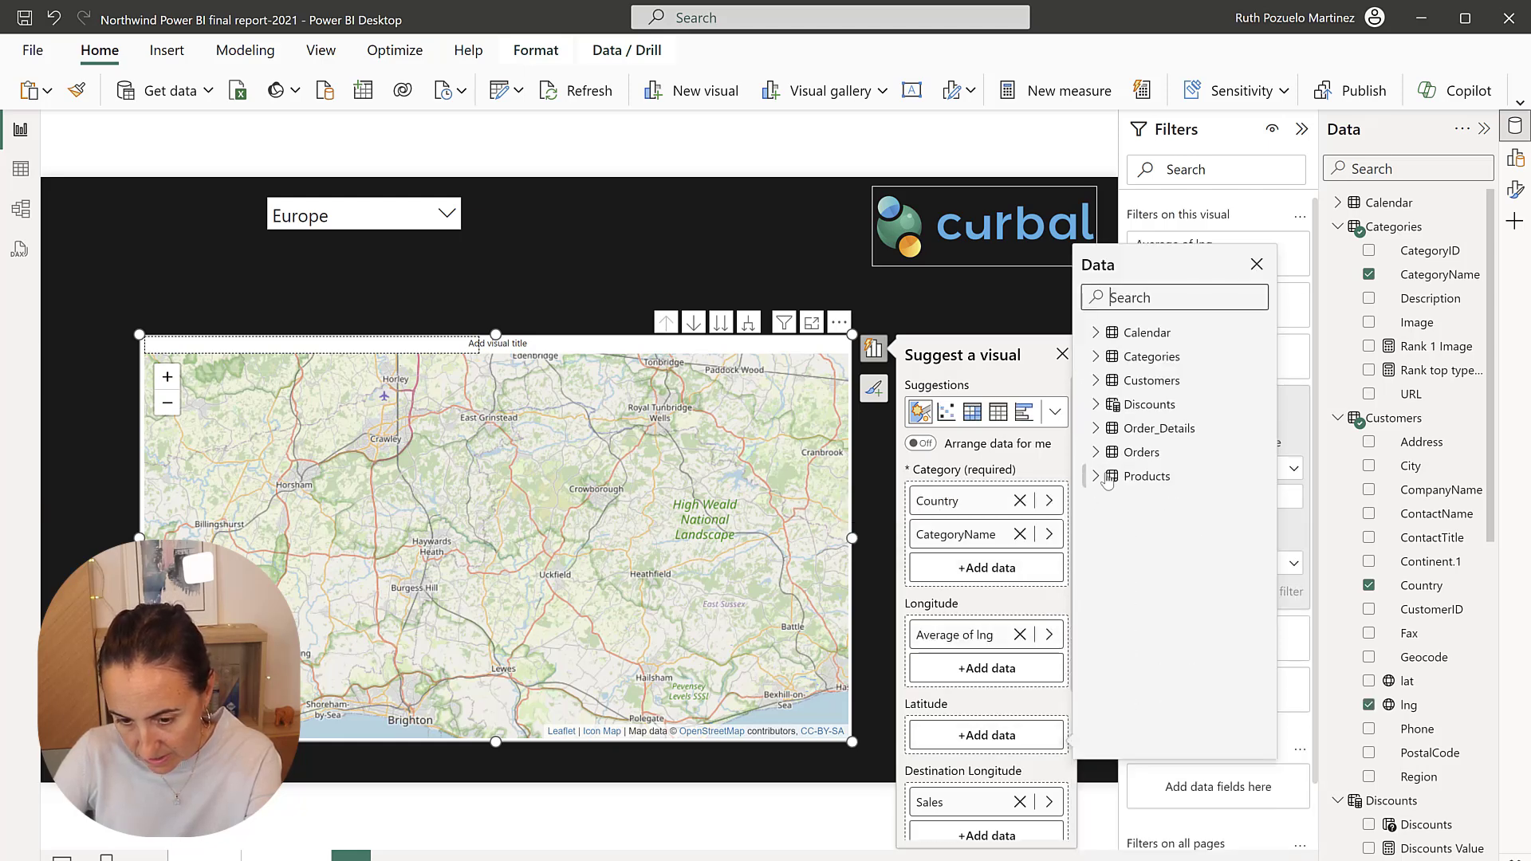
Assign the Customers lat field to the Icon Map's Latitude
{"action": "left_click", "coordinate": [1095, 357]}
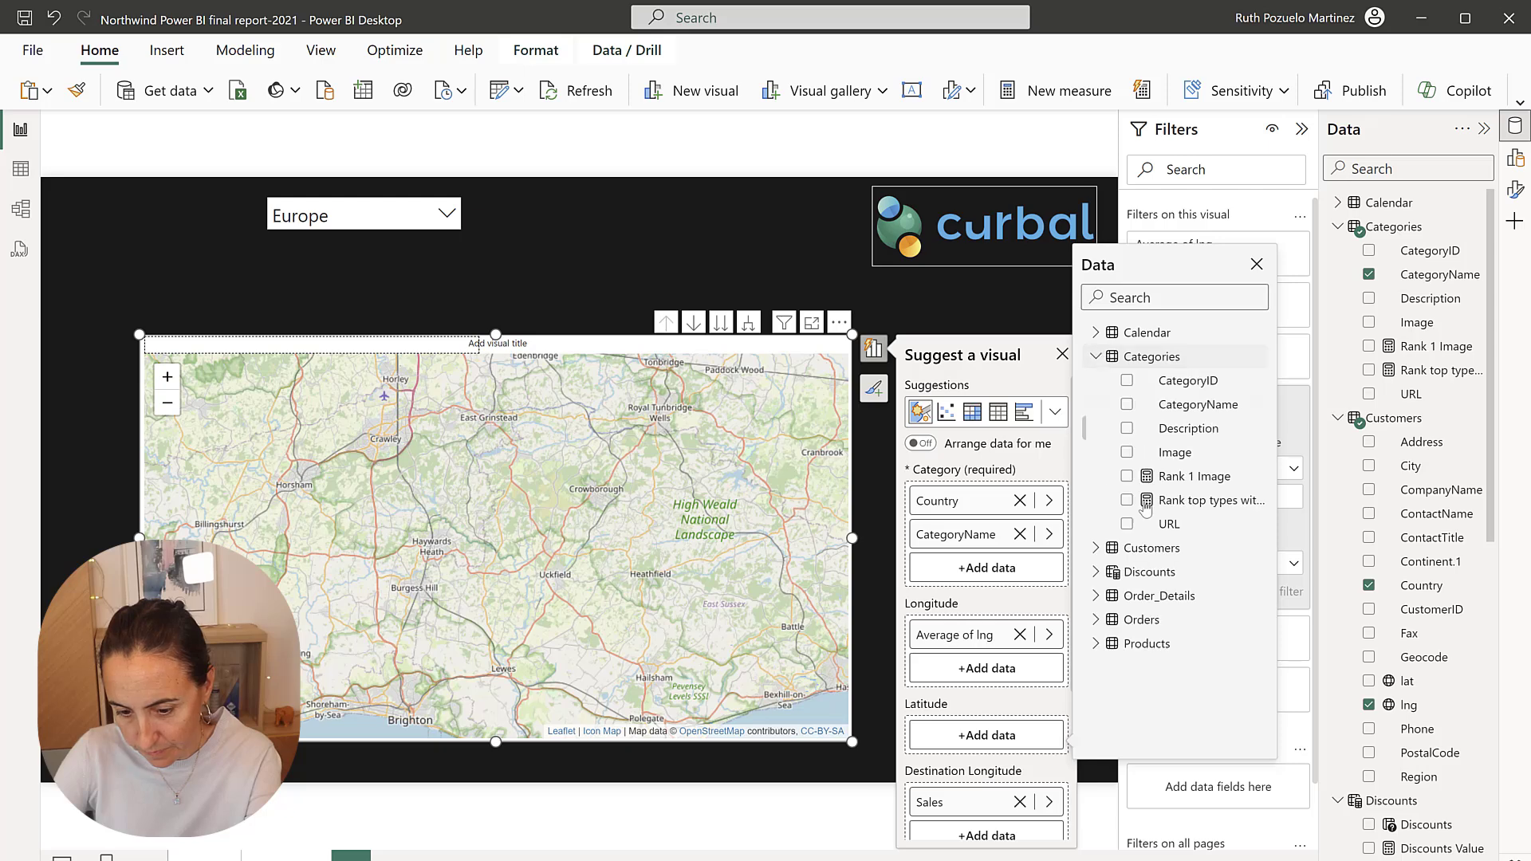
{"action": "left_click", "coordinate": [1092, 356]}
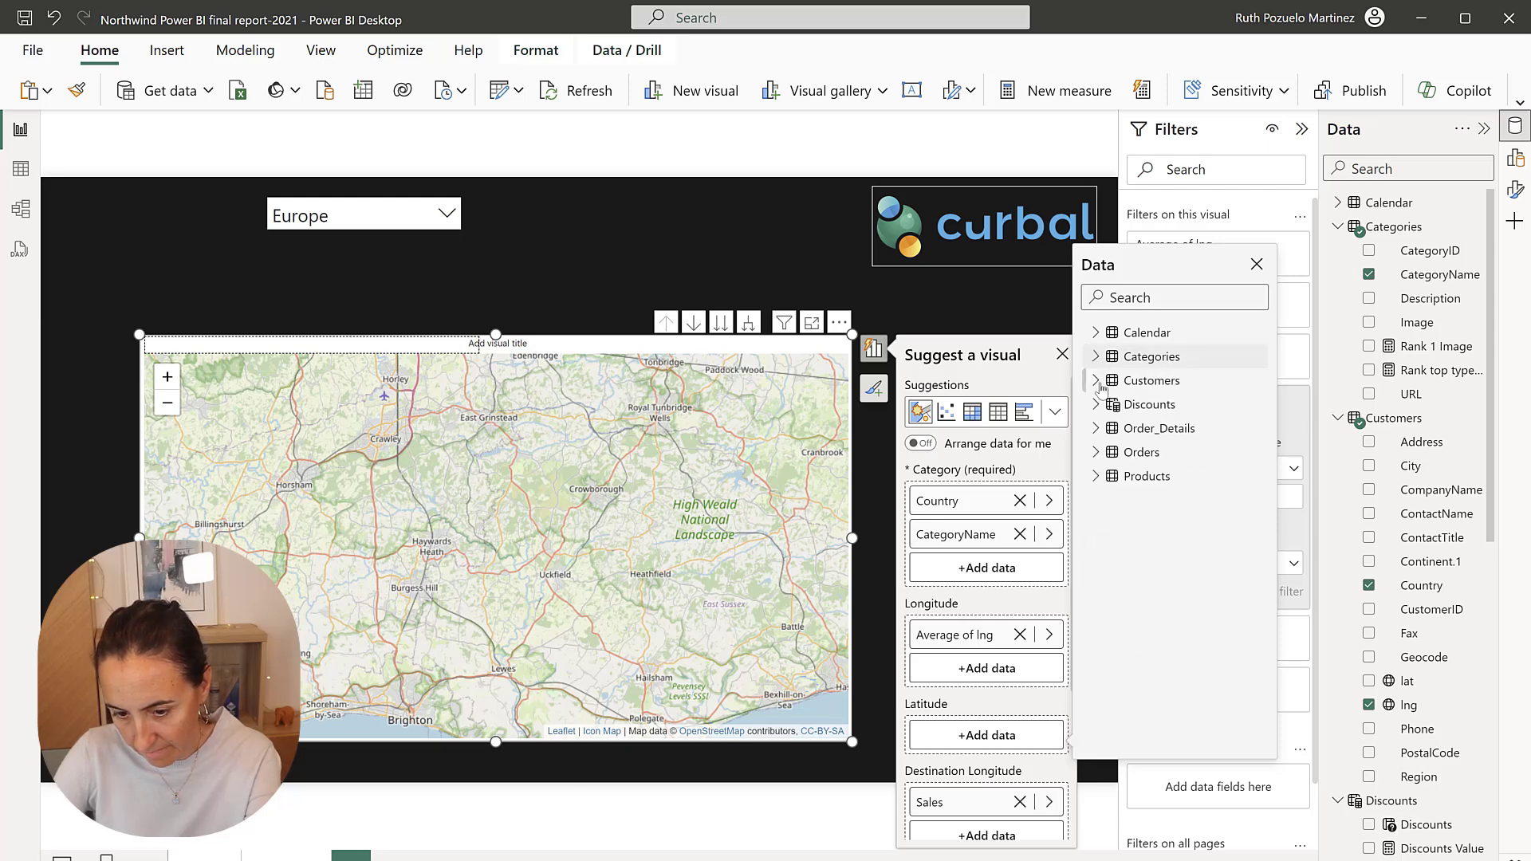
{"action": "left_click", "coordinate": [1096, 381]}
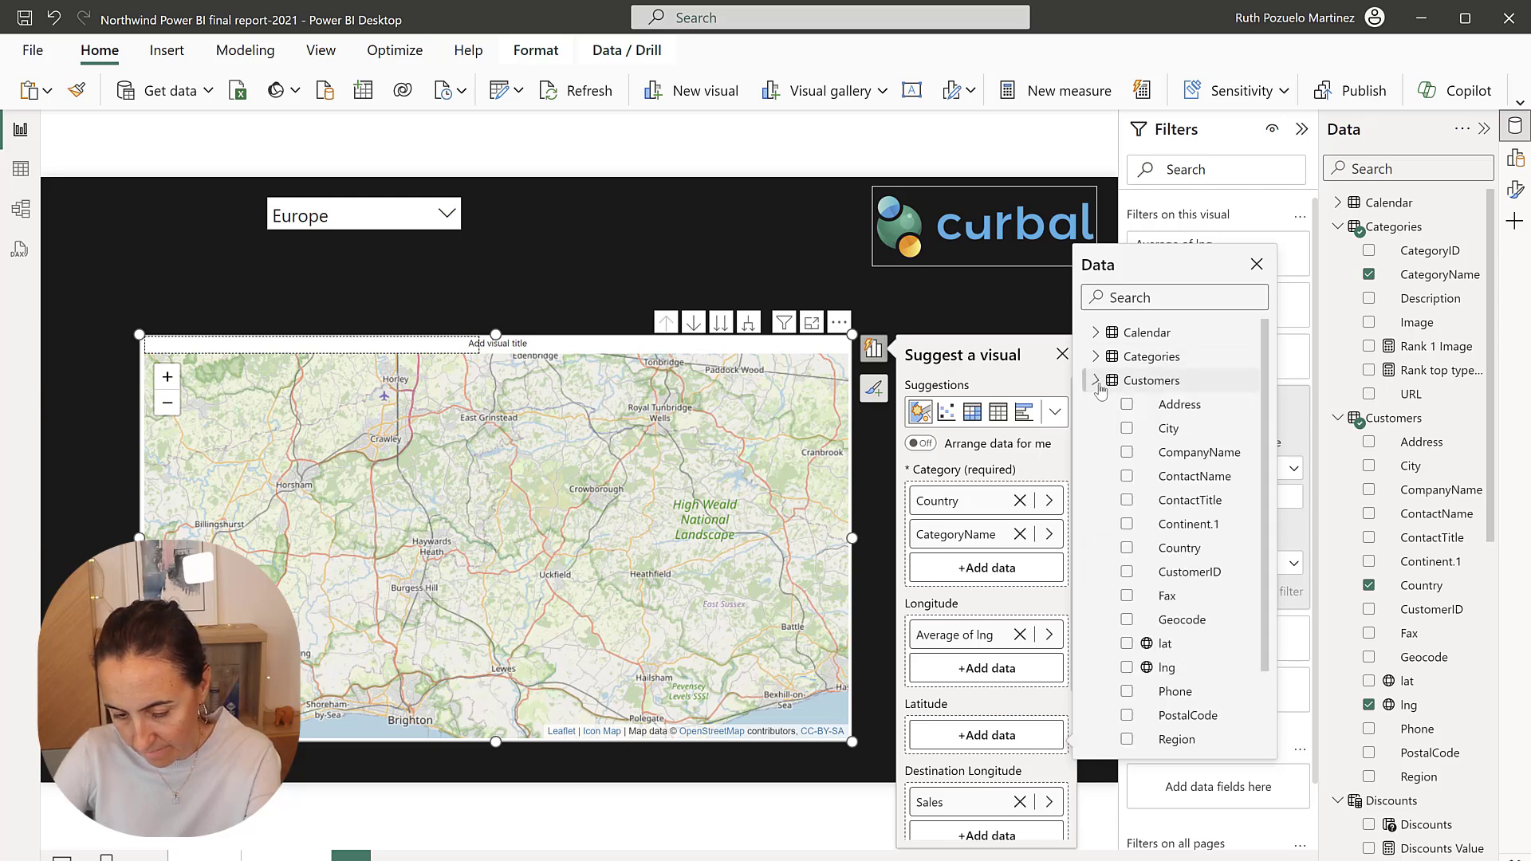
{"action": "left_click", "coordinate": [1127, 644]}
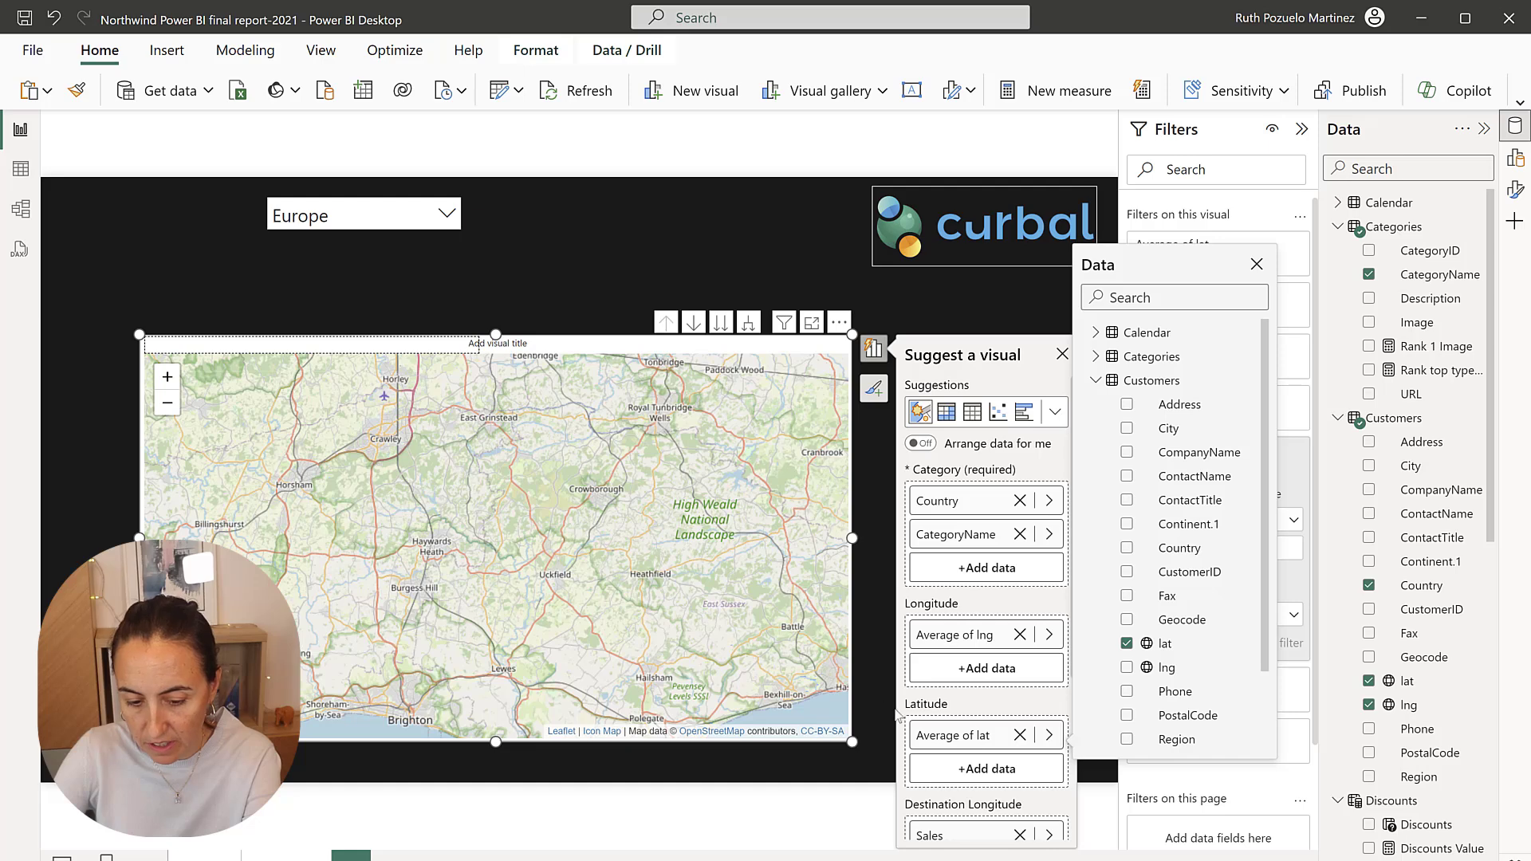
{"action": "left_click", "coordinate": [1011, 699]}
Move Sales from the Icon Map's Destination Longitude to Size and check Austria's tooltip
{"action": "scroll", "coordinate": [1016, 701], "scroll_direction": "down", "scroll_amount": 4}
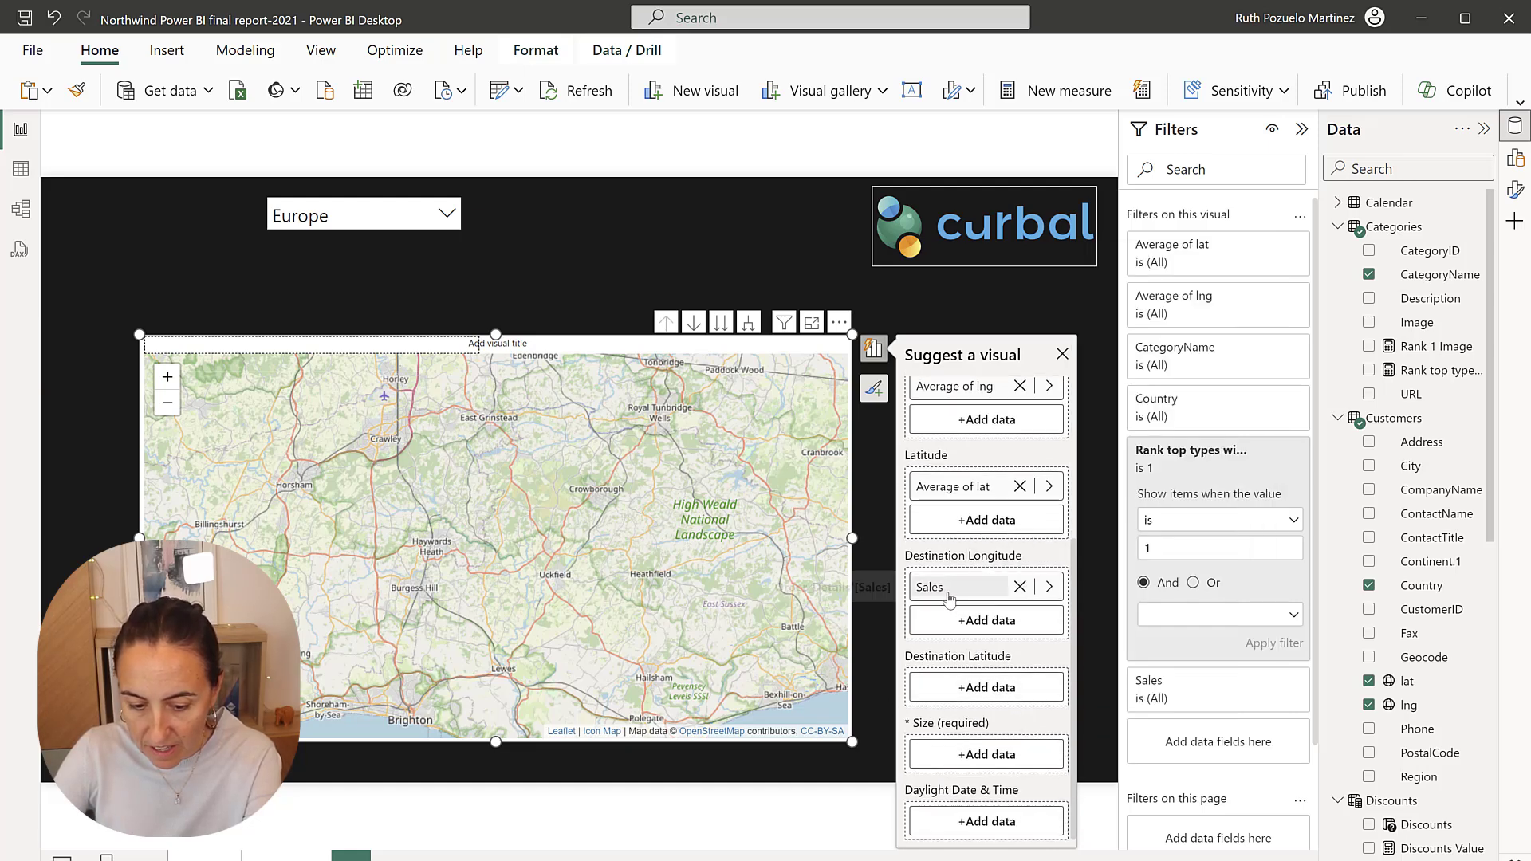
{"action": "left_click_drag", "start_coordinate": [933, 588], "coordinate": [973, 756]}
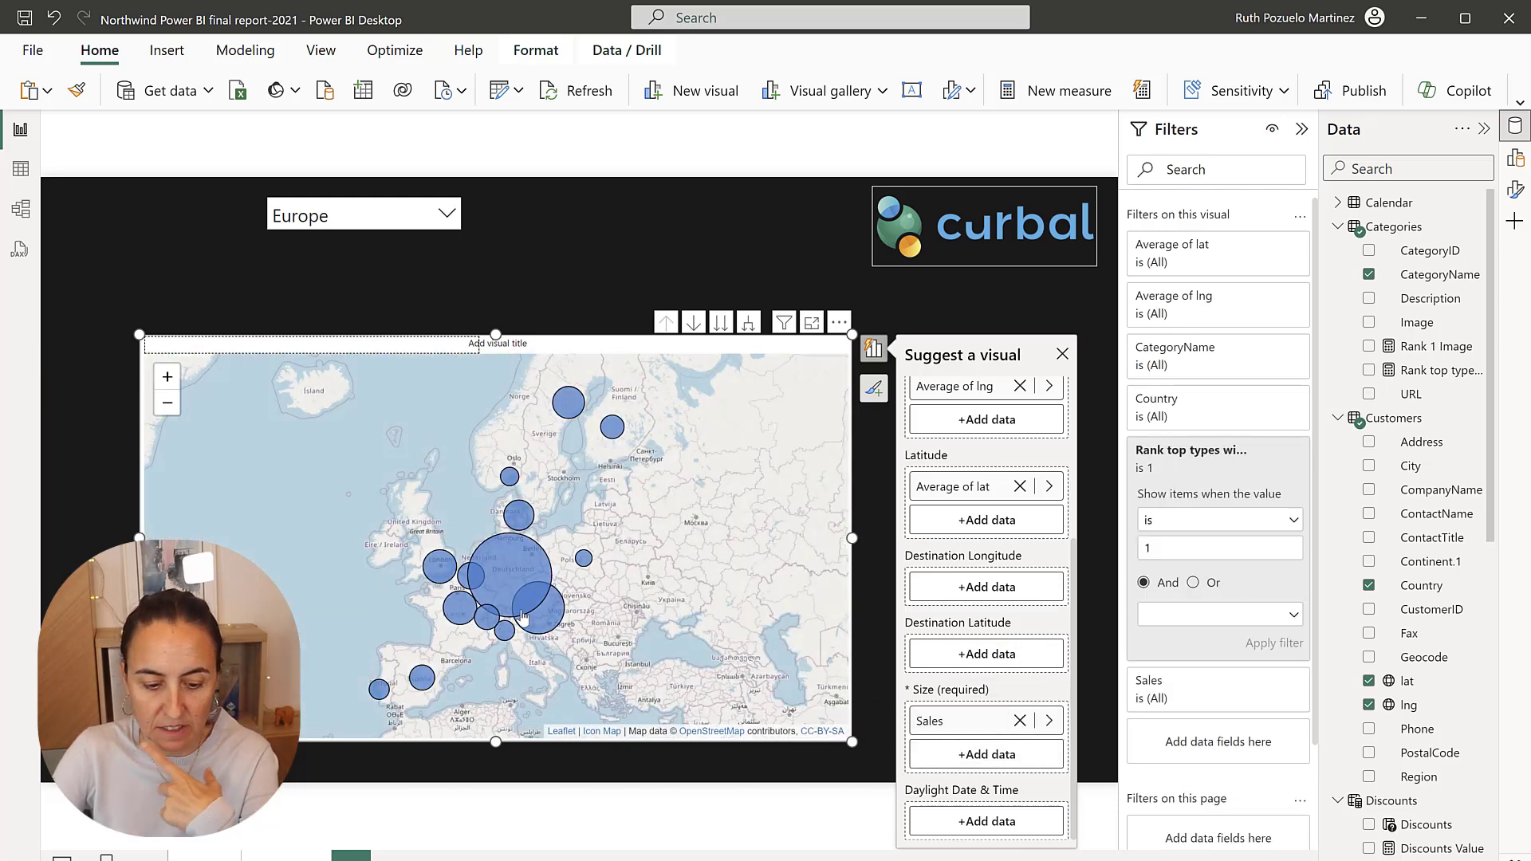
{"action": "mouse_move", "coordinate": [556, 598]}
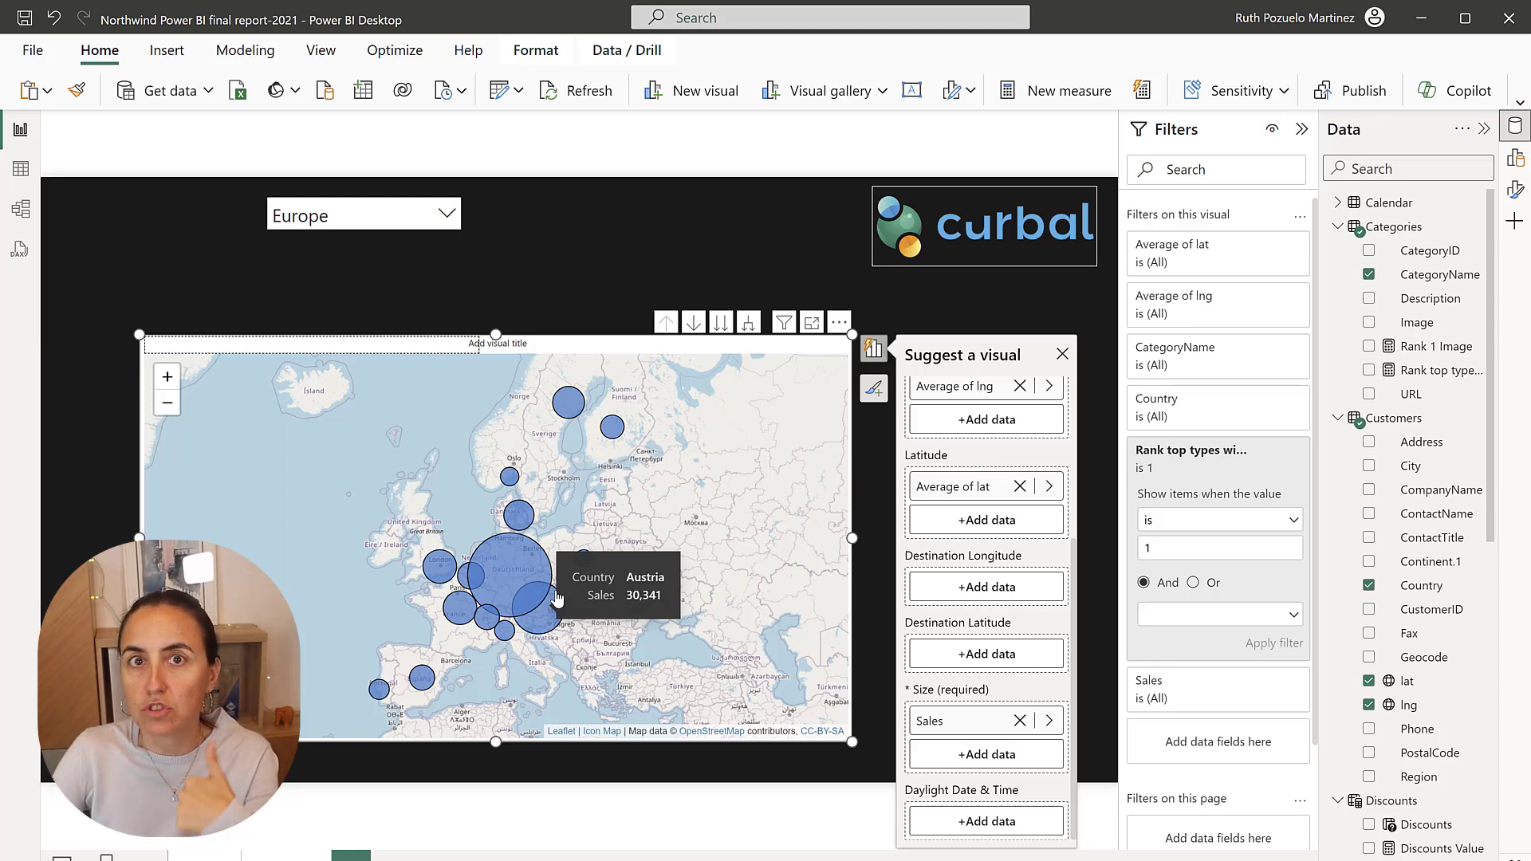
Open the Icon Map's Objects formatting settings, with the Filters pane collapsed to make room
{"action": "left_click", "coordinate": [1514, 189]}
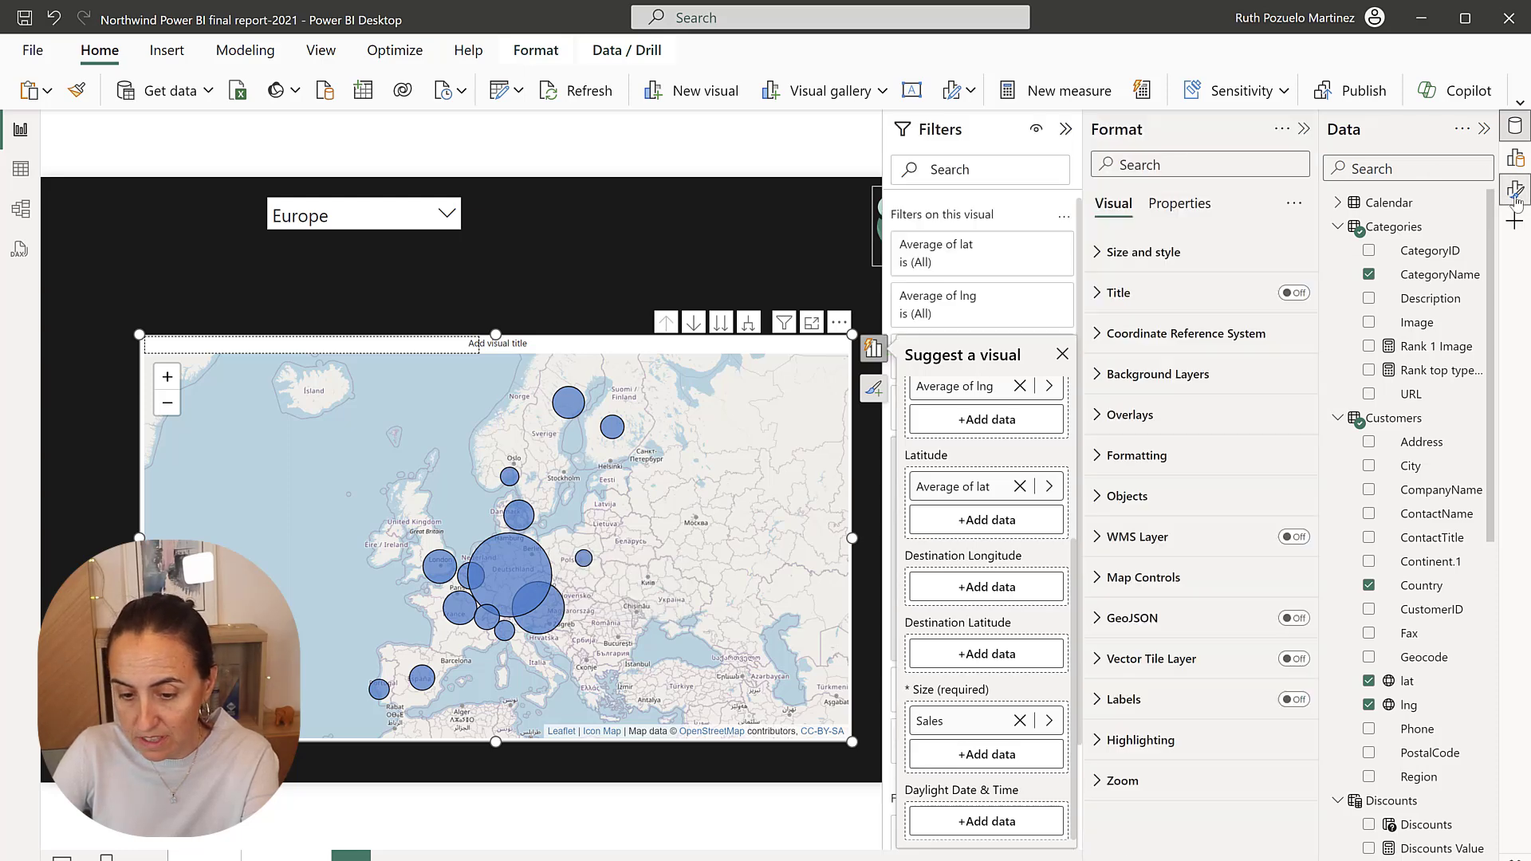
{"action": "left_click", "coordinate": [1065, 128]}
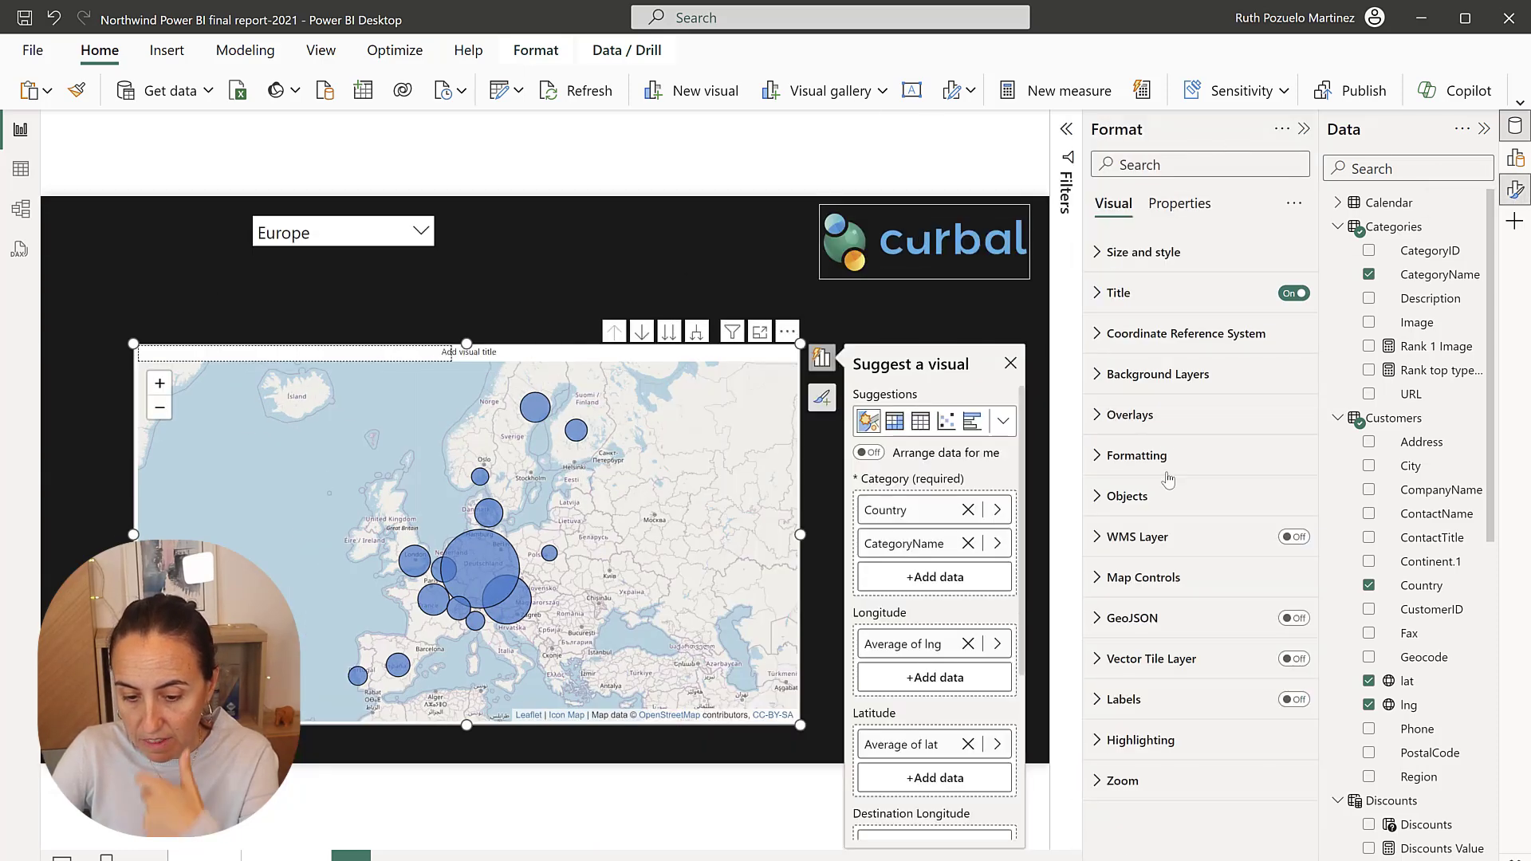
{"action": "left_click", "coordinate": [1172, 495]}
{"action": "left_click", "coordinate": [1286, 695]}
{"action": "left_click", "coordinate": [1159, 562]}
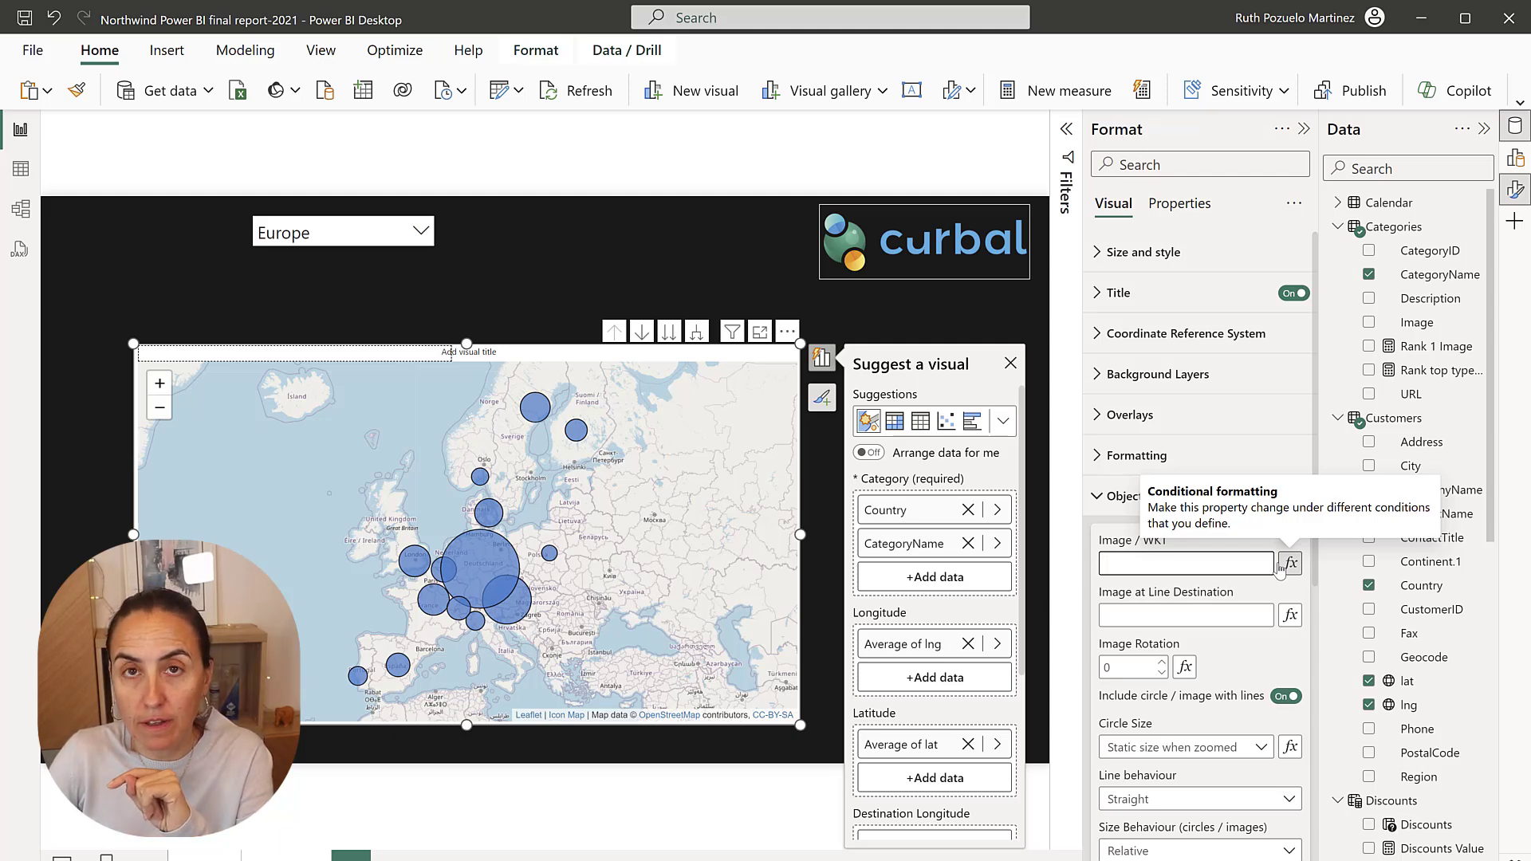
Examine the Rank 1 Image measure's formula, including its Categories[Image] reference and its IF condition
{"action": "left_click", "coordinate": [1437, 355]}
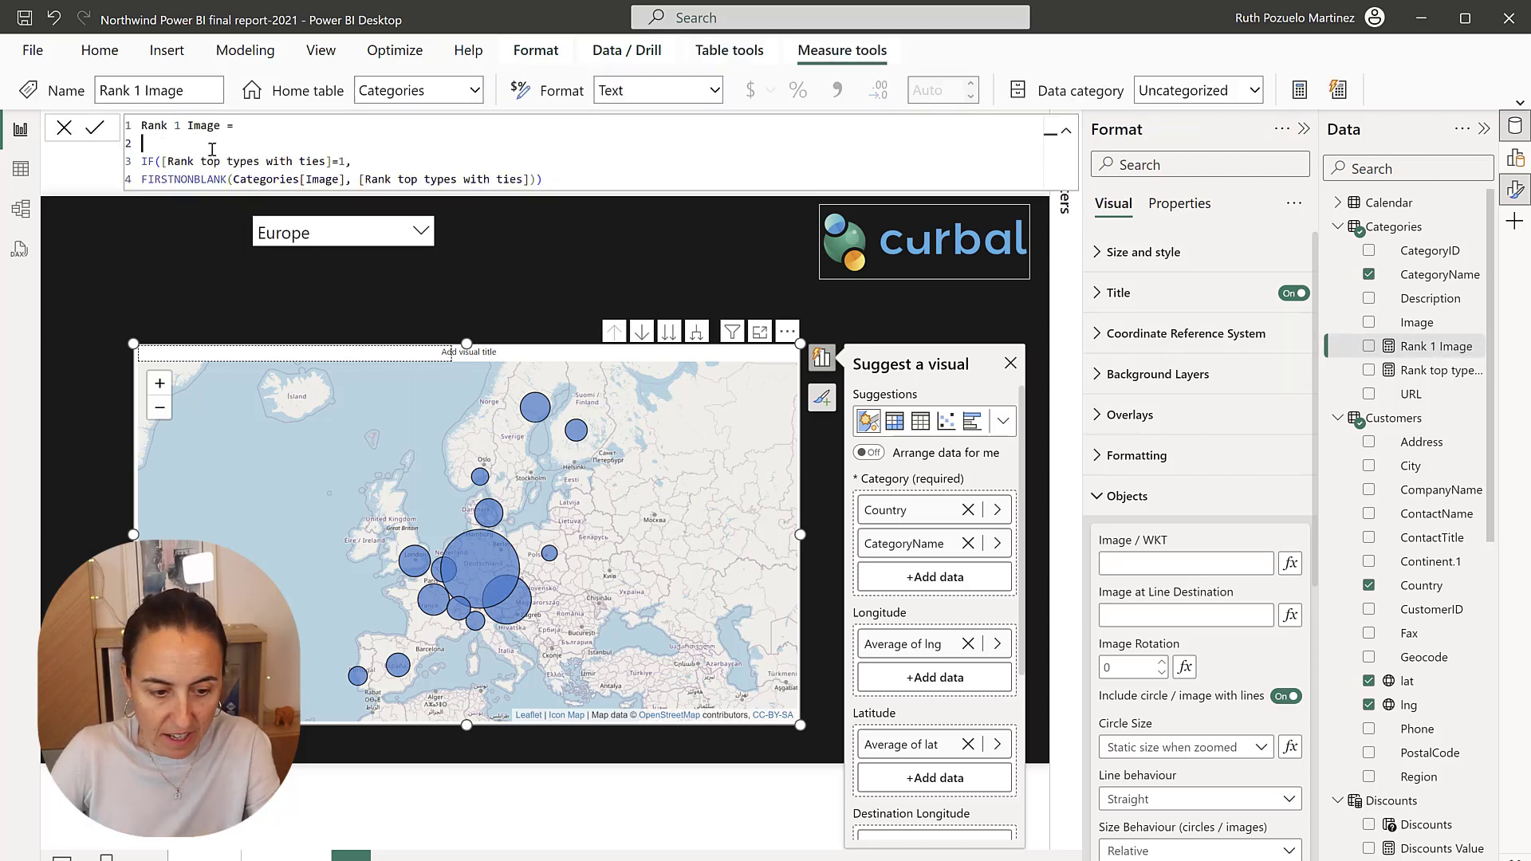
{"action": "scroll", "coordinate": [211, 149], "scroll_direction": "up", "scroll_amount": 2}
{"action": "left_click_drag", "start_coordinate": [303, 223], "coordinate": [459, 215]}
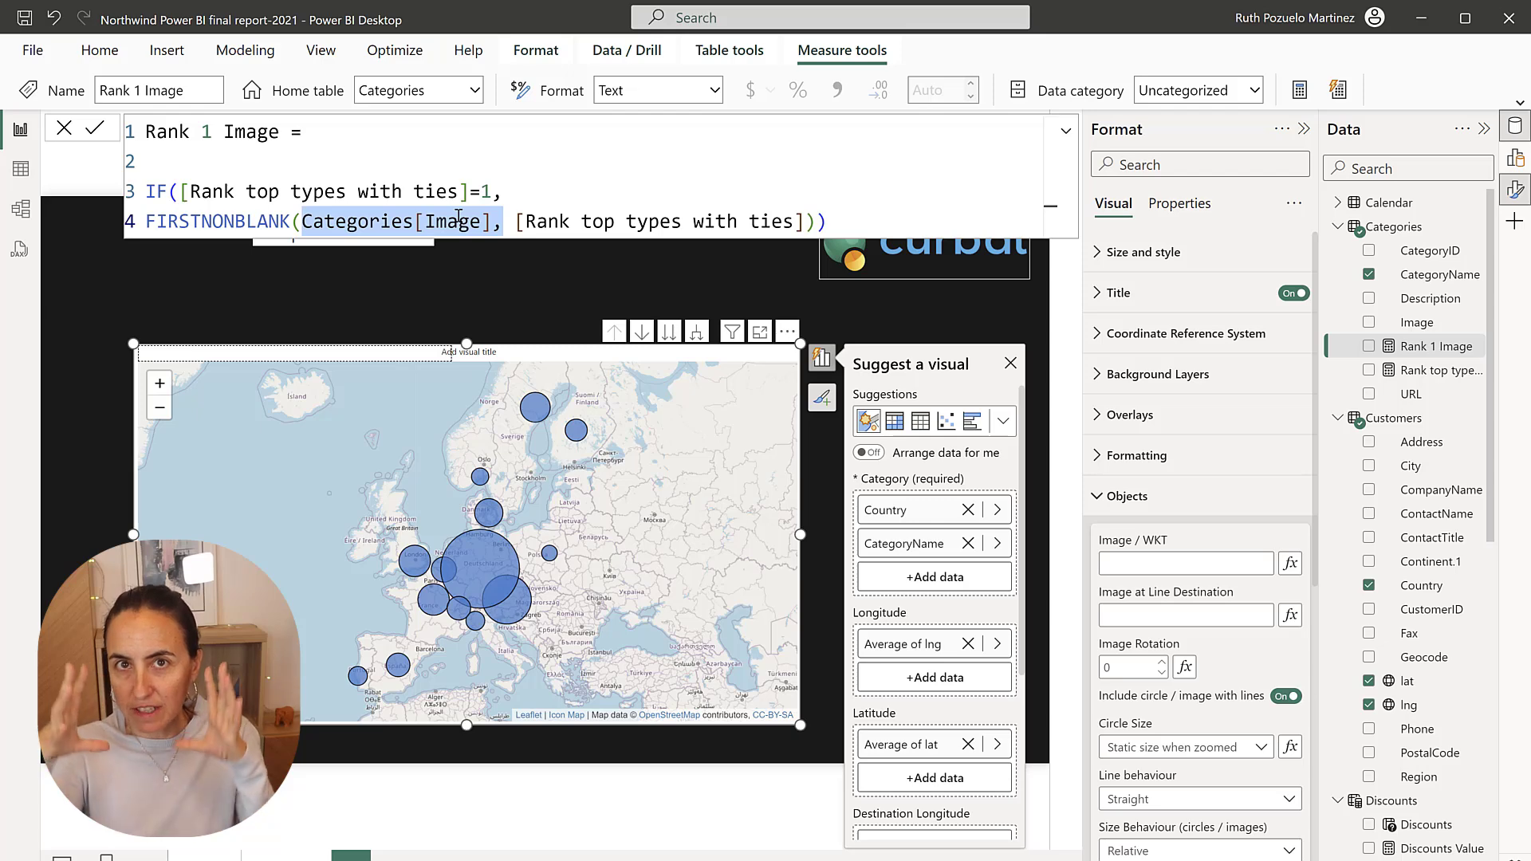
{"action": "left_click_drag", "start_coordinate": [504, 192], "coordinate": [125, 199]}
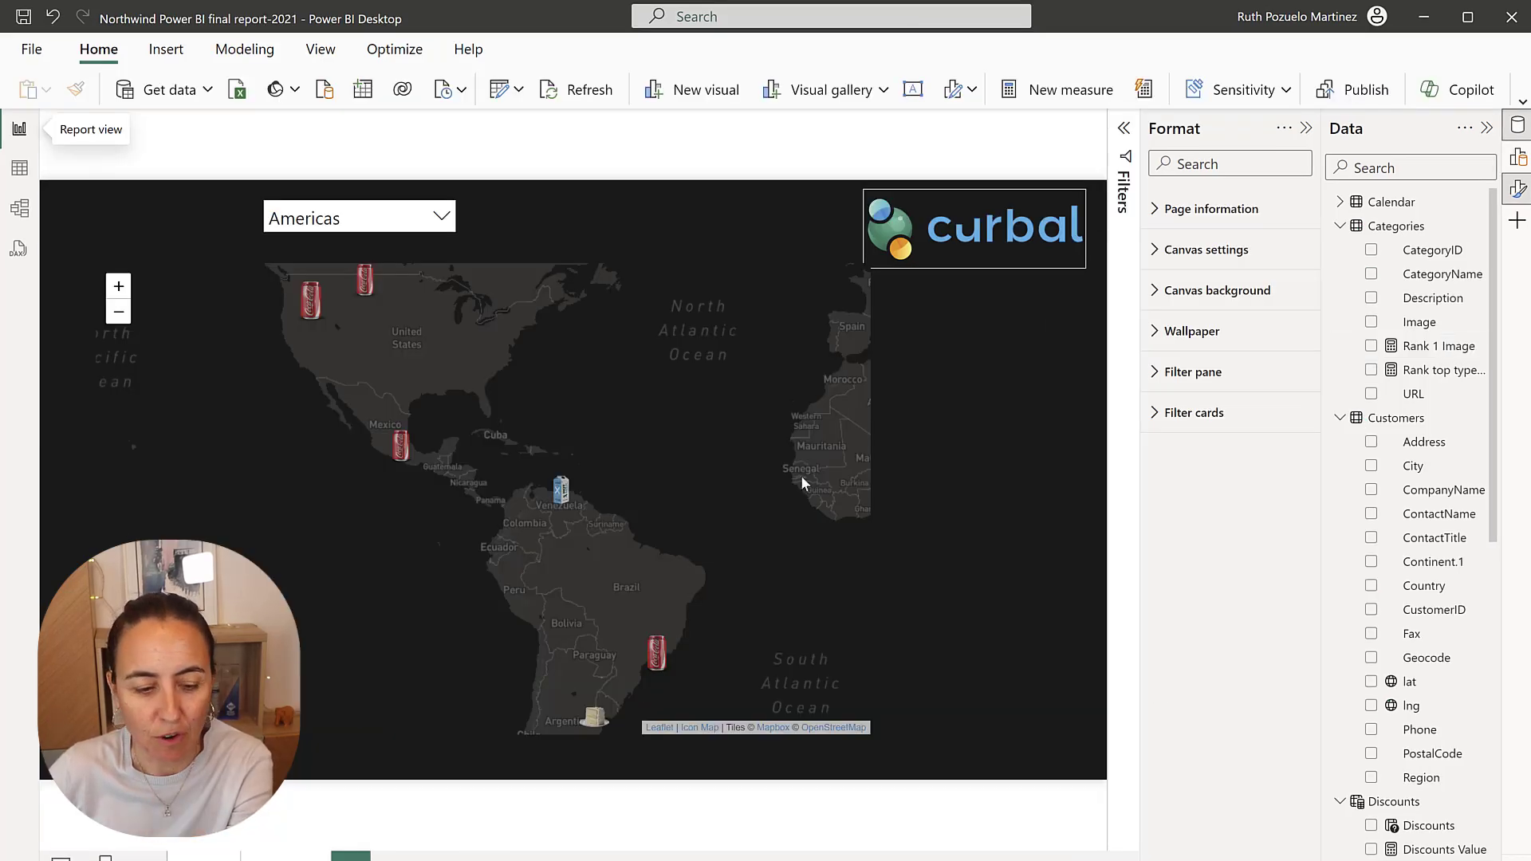
Review the image URLs in the Categories table, return to the report and reopen the Rank 1 Image measure
{"action": "left_click", "coordinate": [19, 168]}
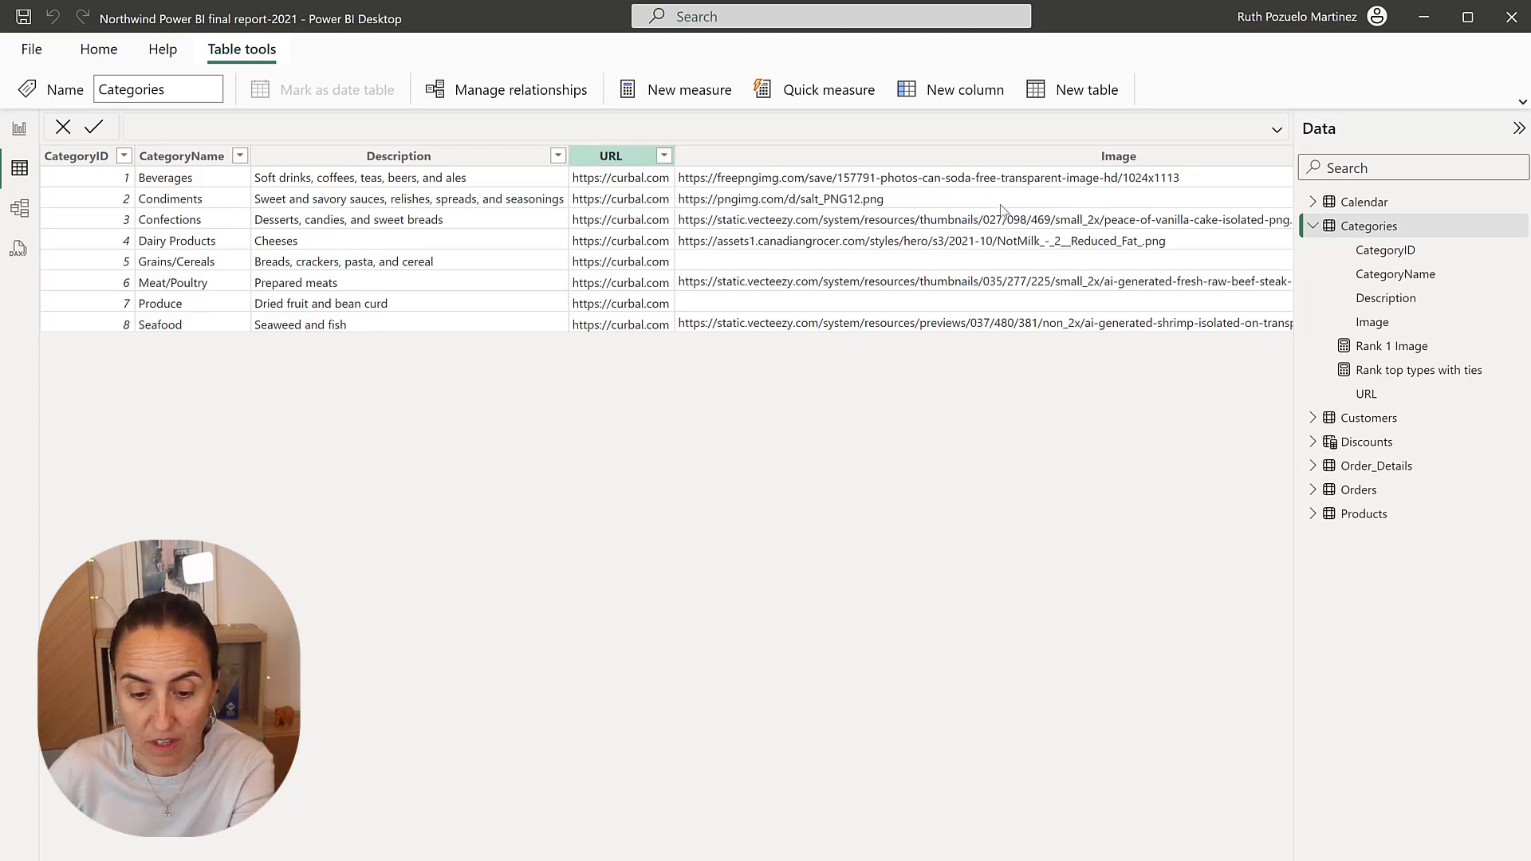
{"action": "left_click", "coordinate": [22, 132]}
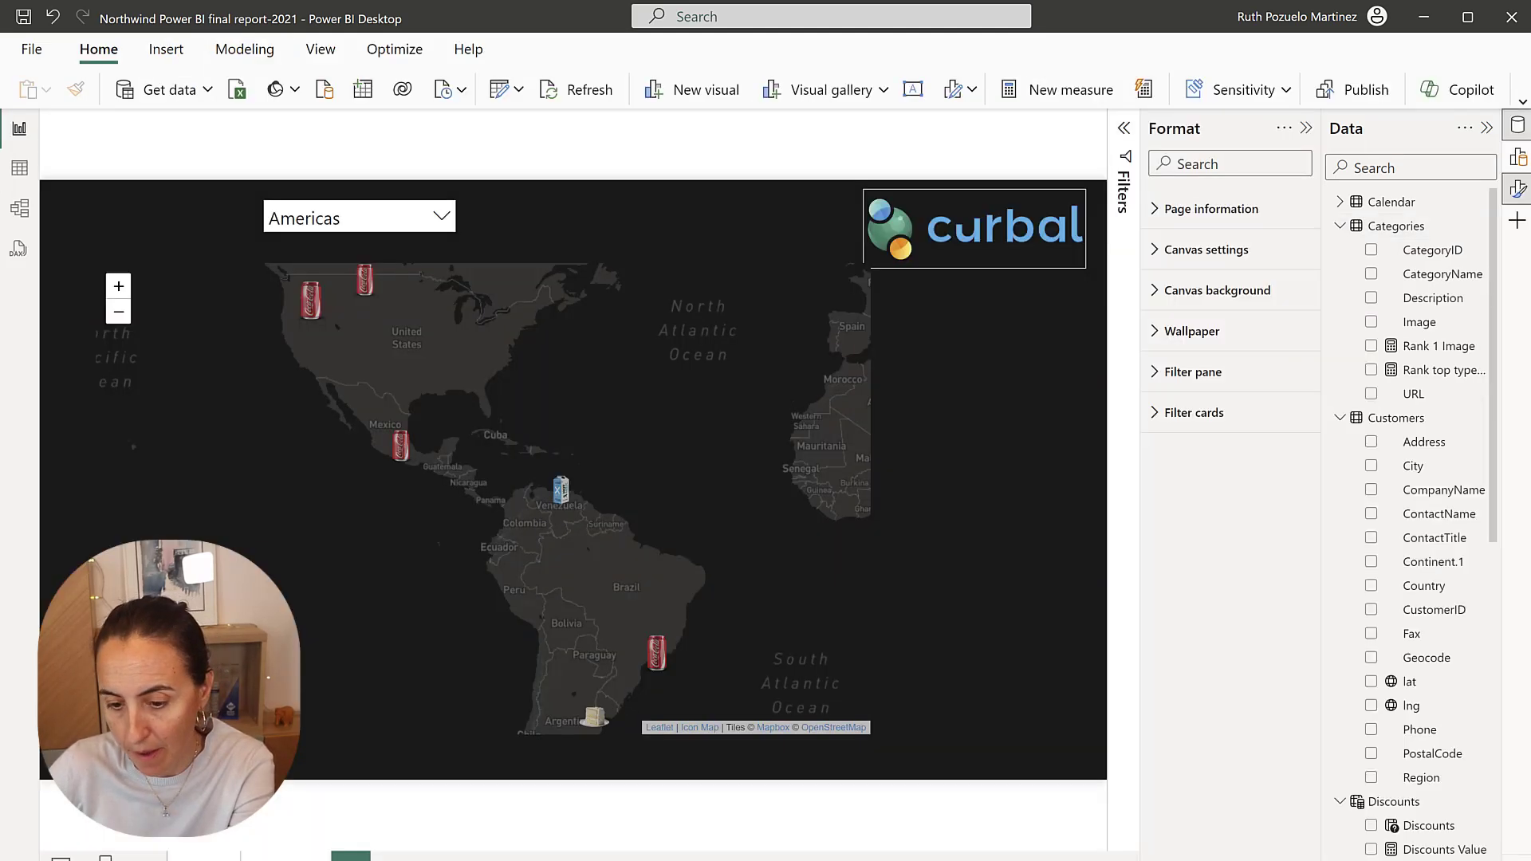
{"action": "left_click", "coordinate": [1435, 347]}
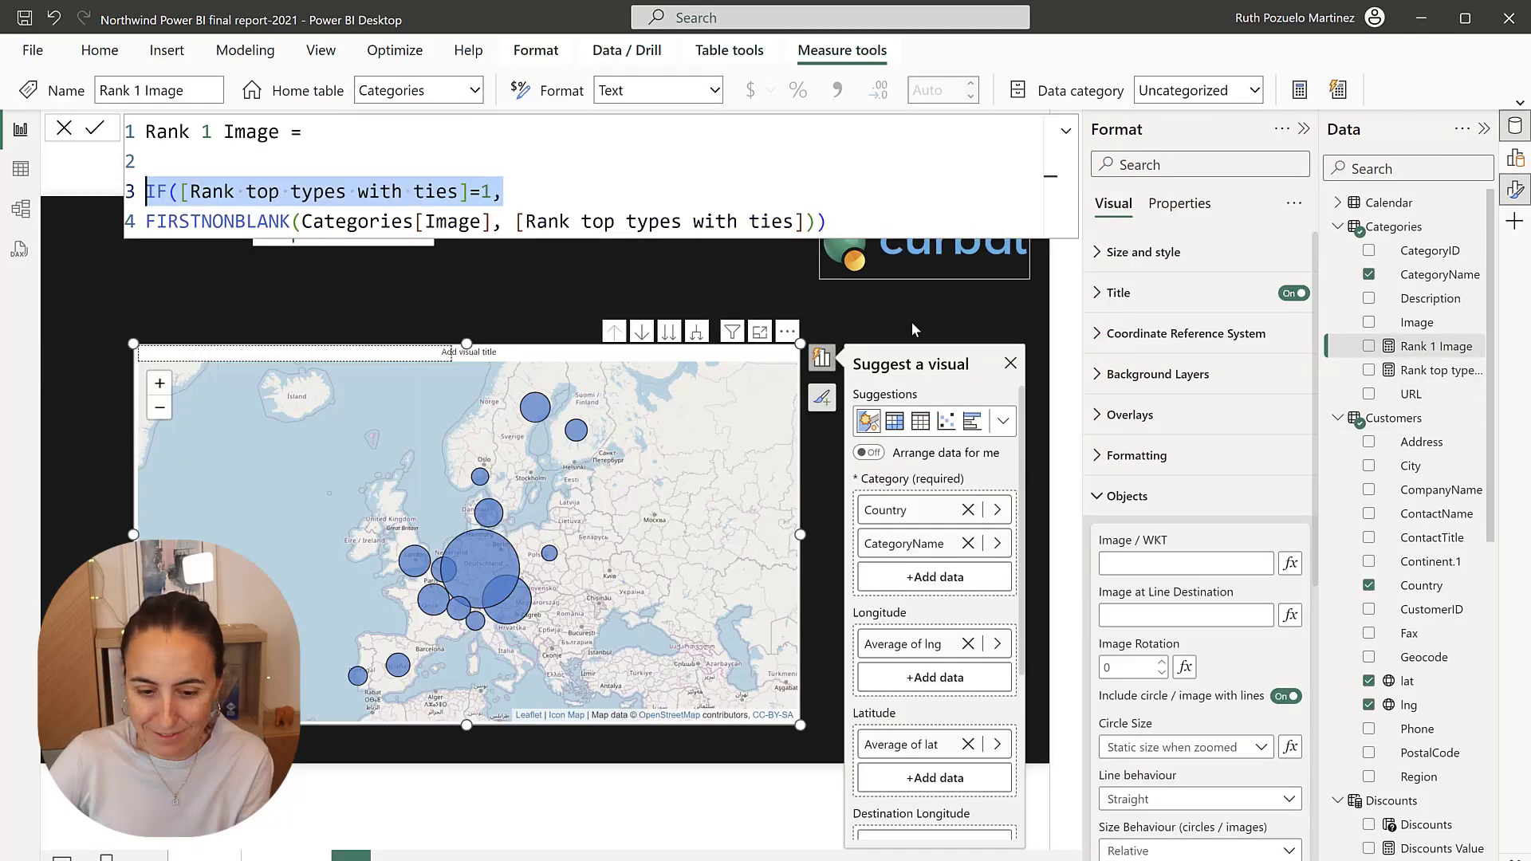
Base the Icon Map's Image / WKT property on the Rank 1 Image measure by field value, and close the formula editor
{"action": "left_click", "coordinate": [1290, 565]}
{"action": "left_click", "coordinate": [437, 330]}
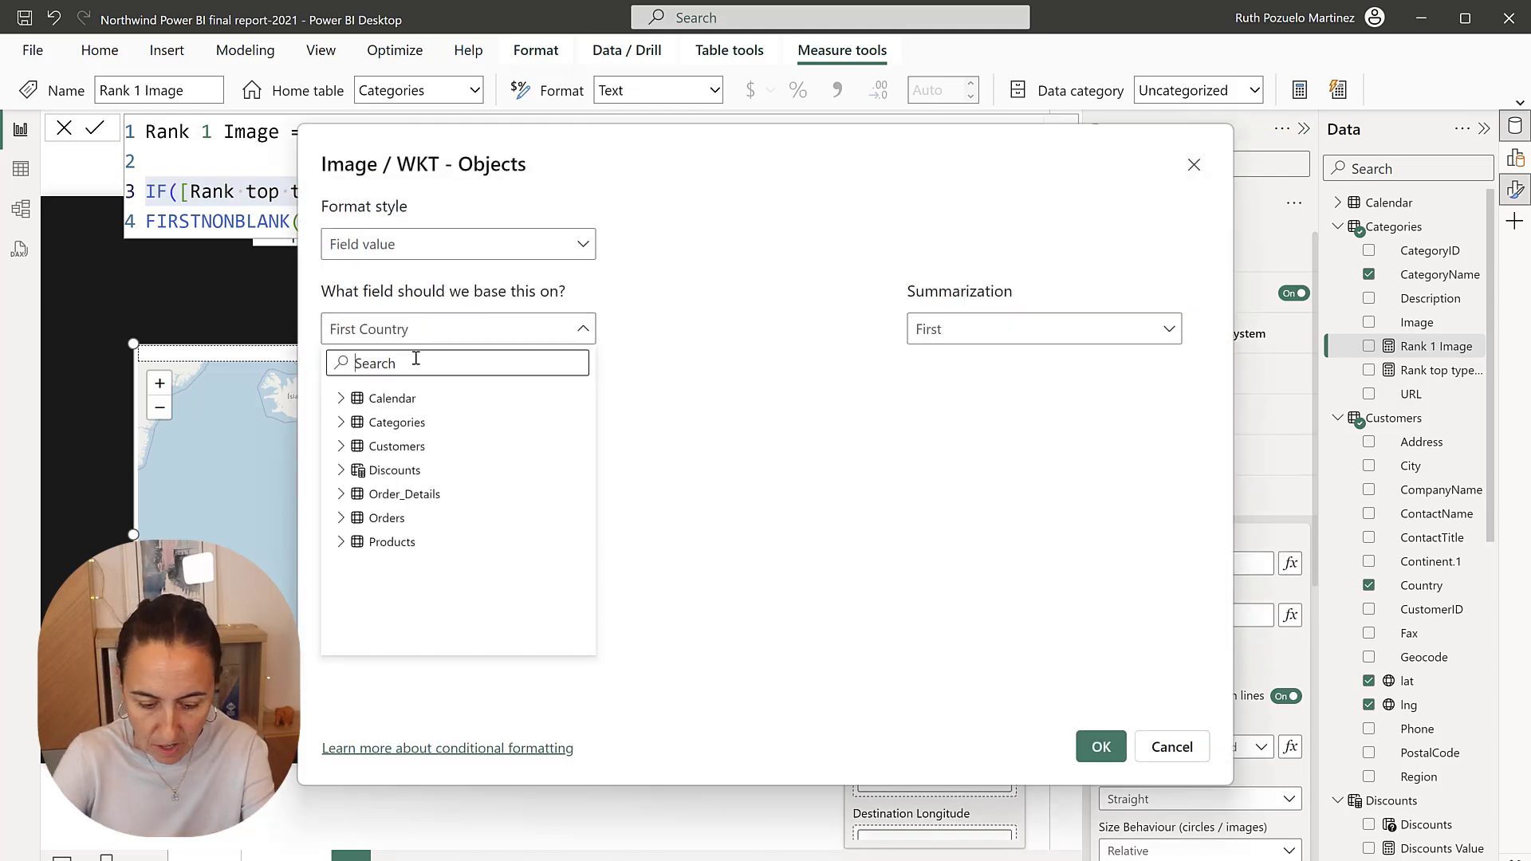
{"action": "type", "text": "ran"}
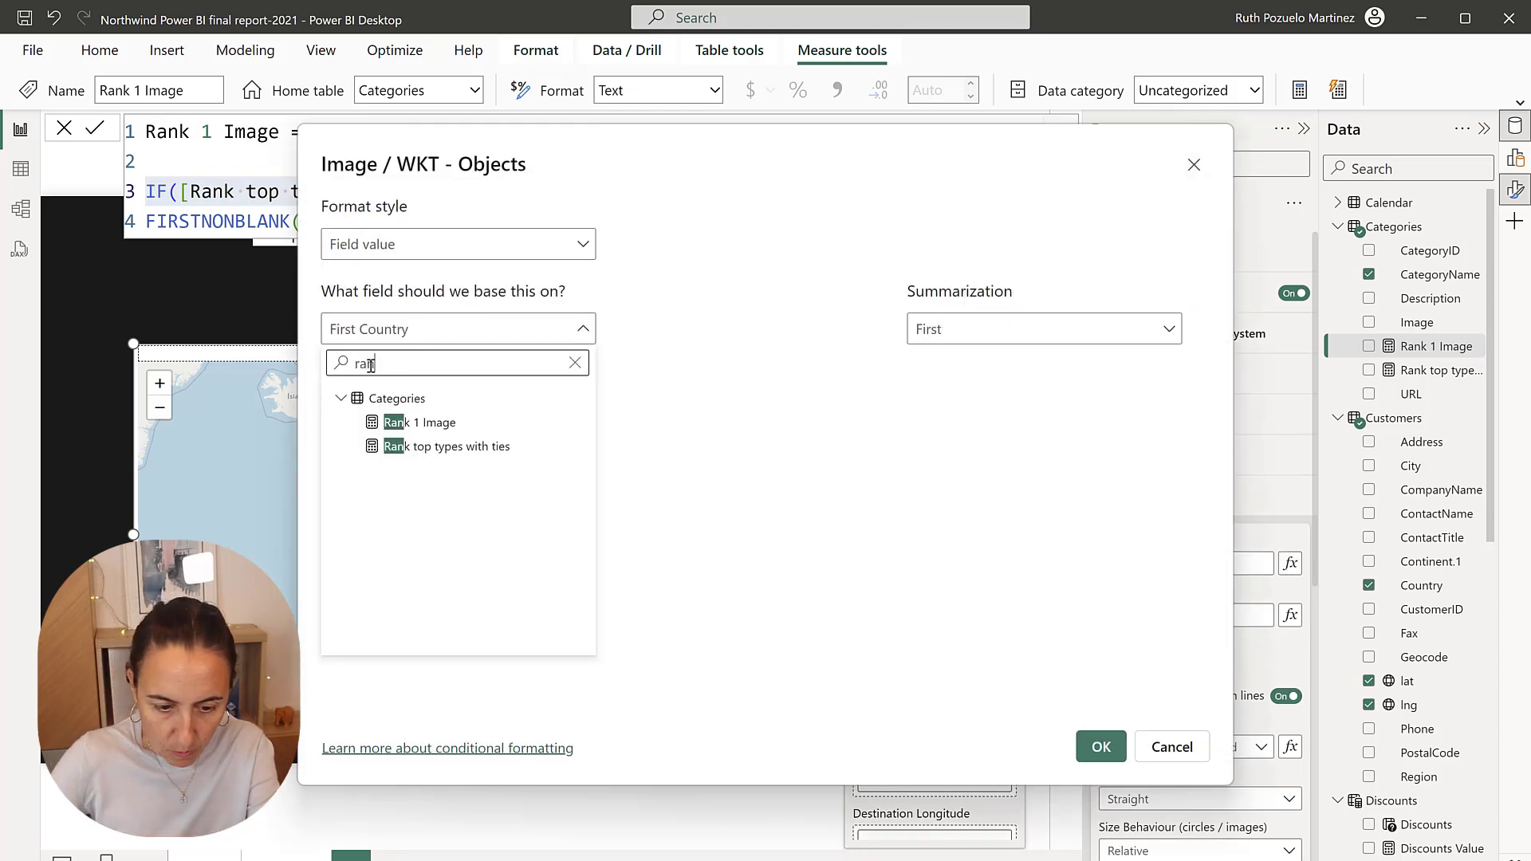
{"action": "left_click", "coordinate": [481, 422]}
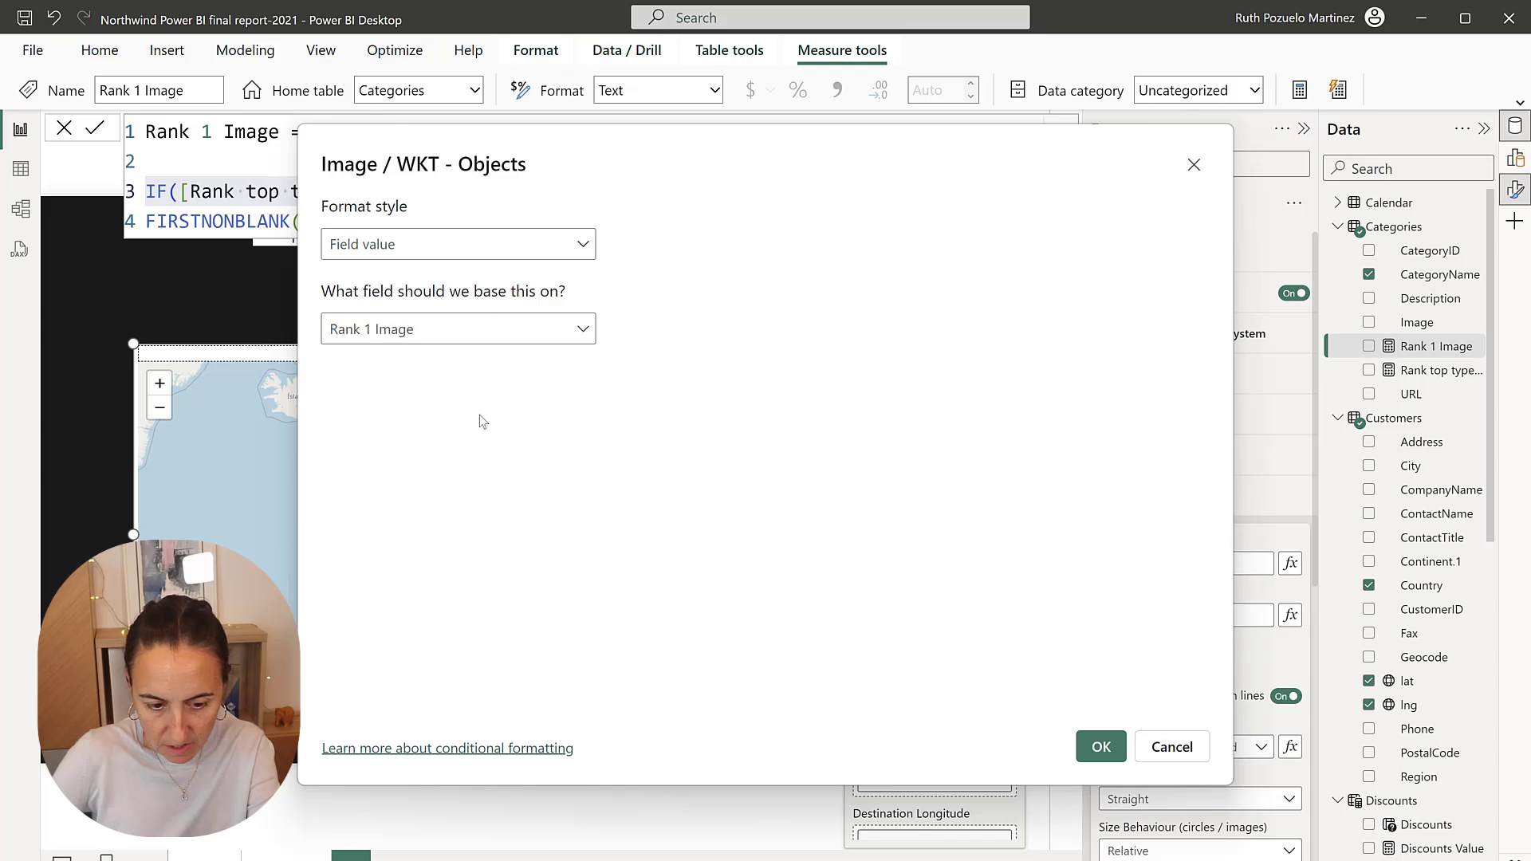
{"action": "left_click", "coordinate": [1101, 747]}
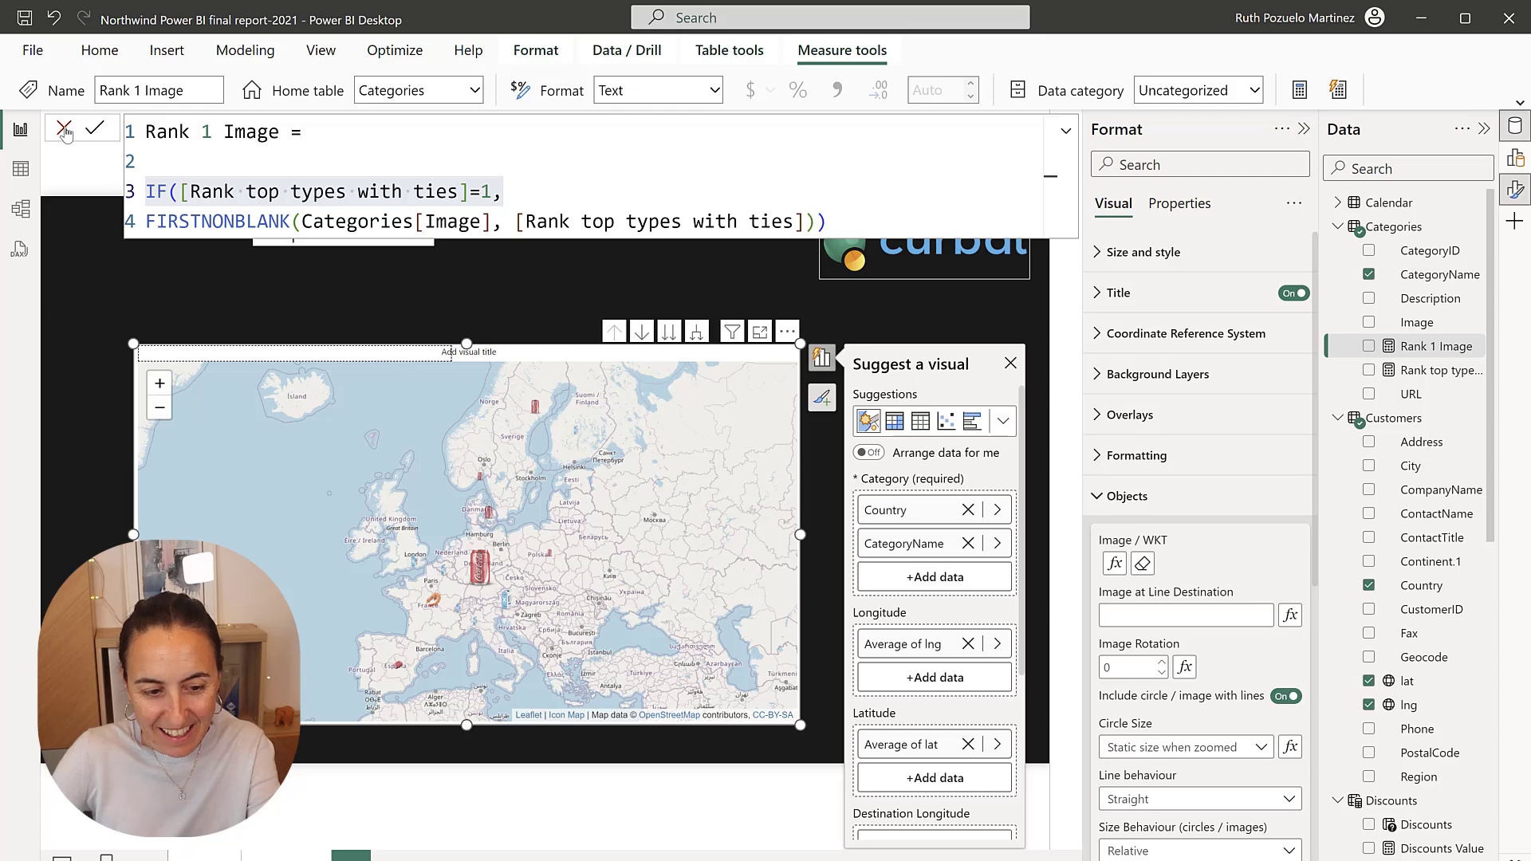
{"action": "left_click", "coordinate": [94, 126]}
Set the Icon Map objects' minimum size to 40 and enlarge the visual from its upper-left corner toward the region slicer
{"action": "scroll", "coordinate": [1196, 659], "scroll_direction": "down", "scroll_amount": 1}
{"action": "scroll", "coordinate": [1200, 657], "scroll_direction": "down", "scroll_amount": 3}
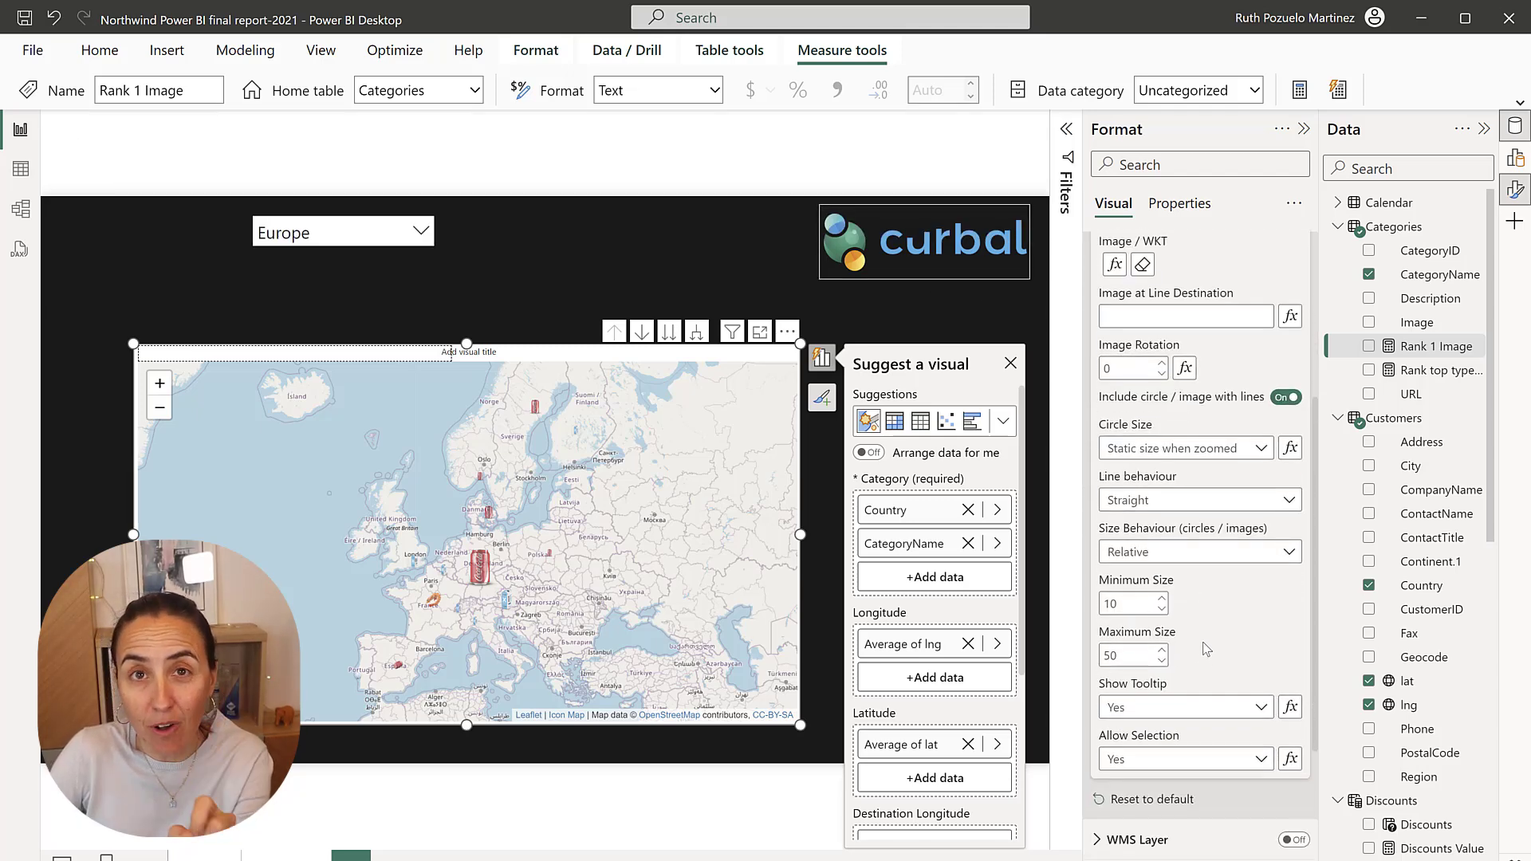
{"action": "double_click", "coordinate": [1145, 611]}
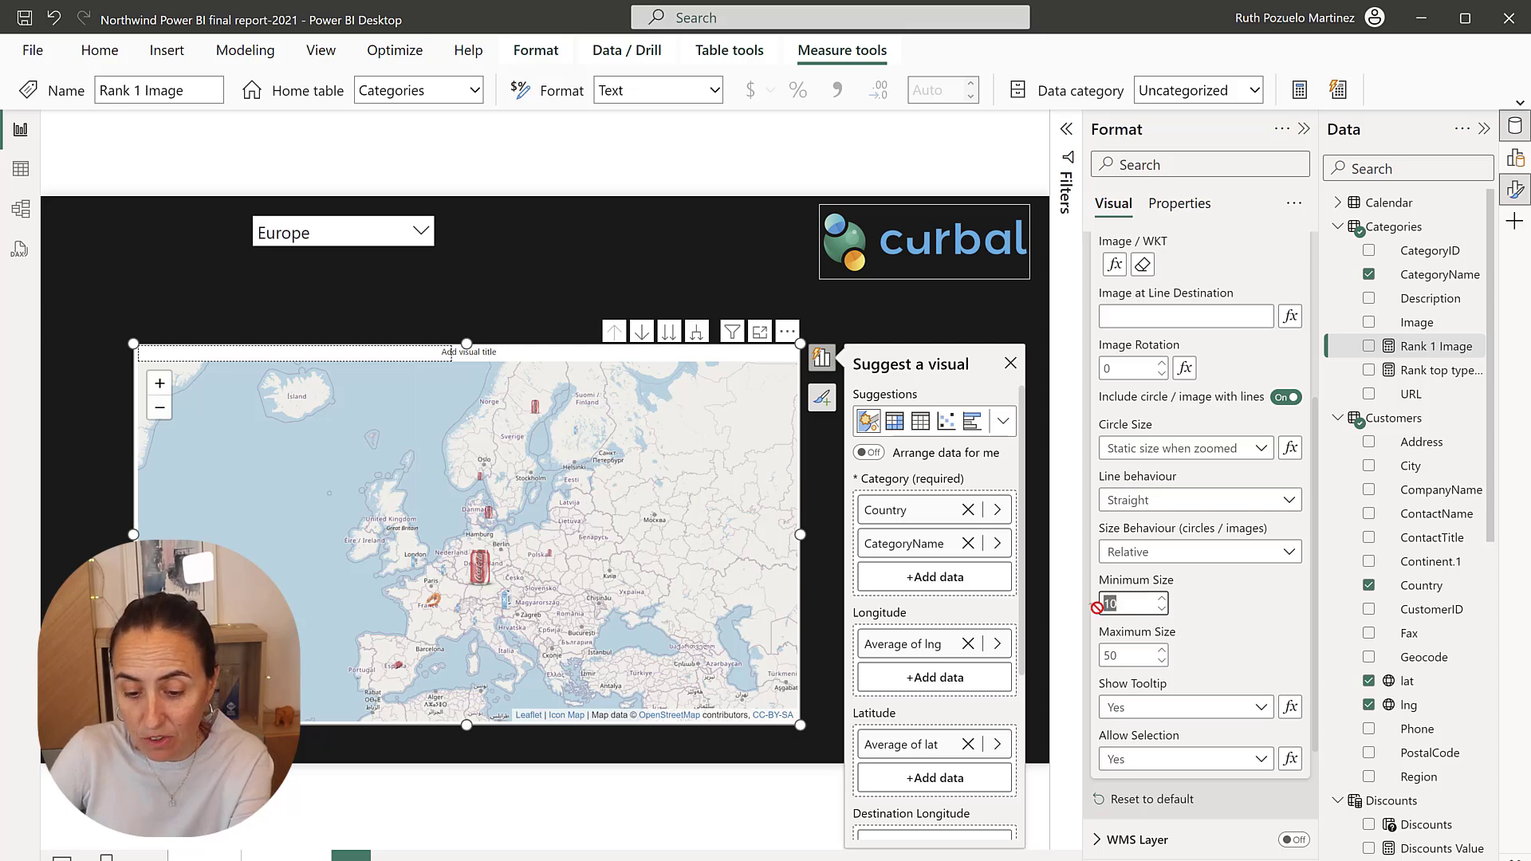
{"action": "type", "text": "40"}
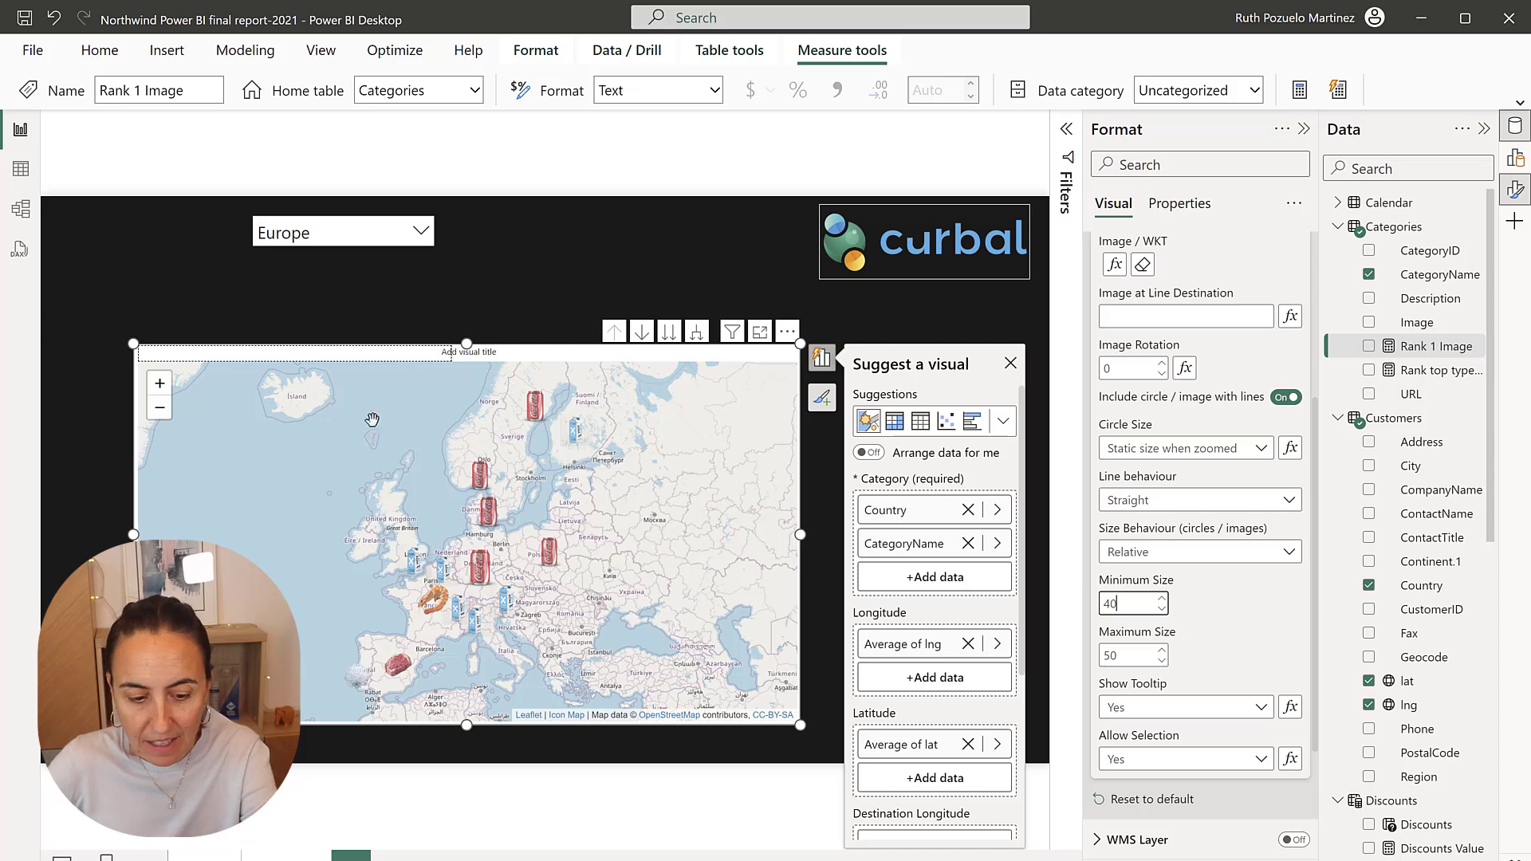
{"action": "left_click_drag", "start_coordinate": [131, 341], "coordinate": [89, 271]}
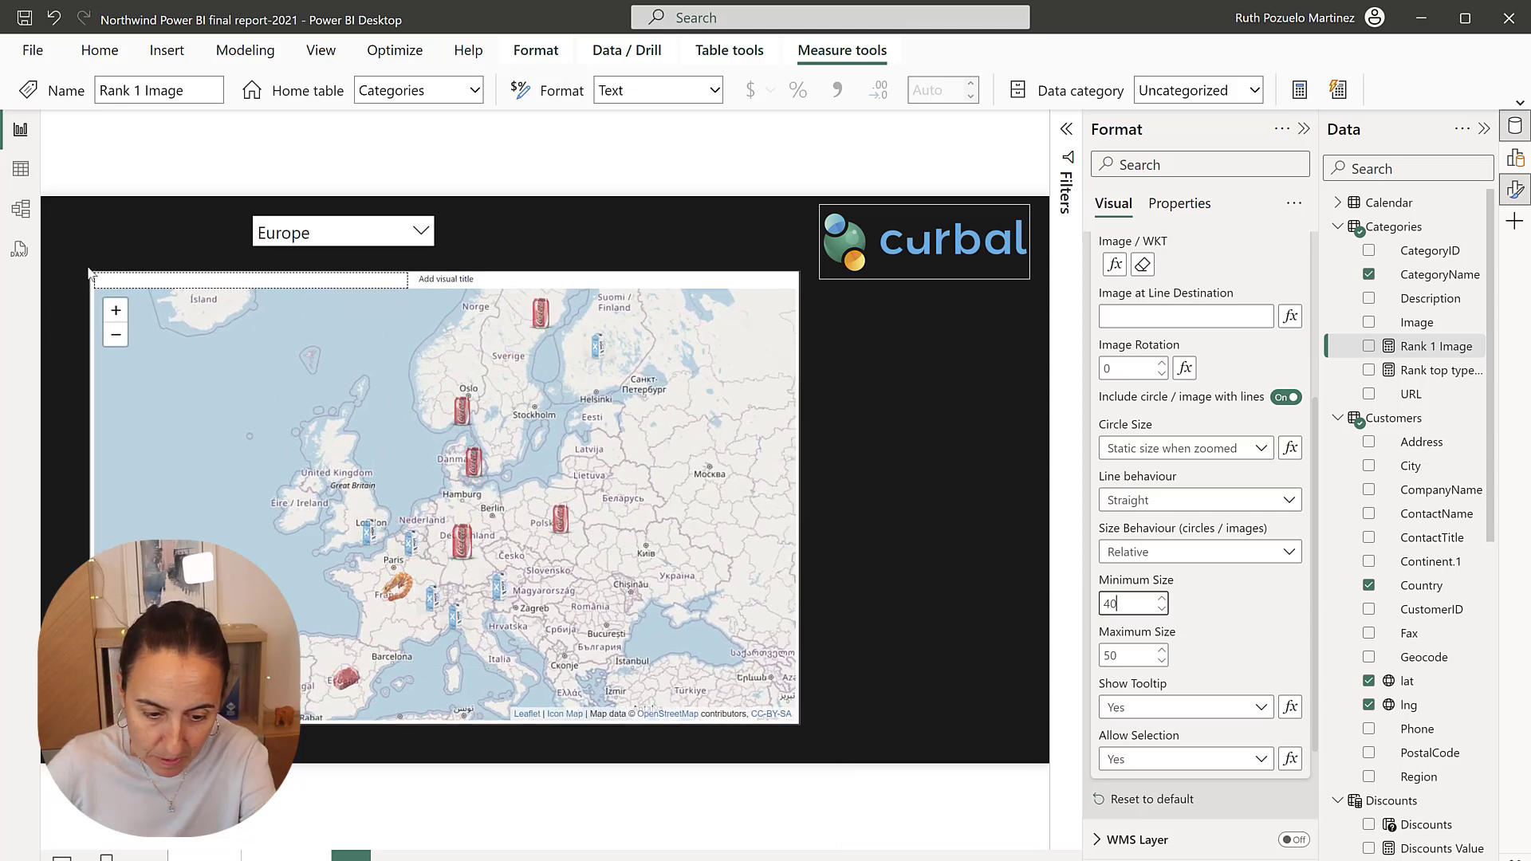
Try the Open Street Map - Humanitarian and Open Street Map - wmflabs OSM B&W background layers on the Icon Map
{"action": "scroll", "coordinate": [1172, 399], "scroll_direction": "up", "scroll_amount": 4}
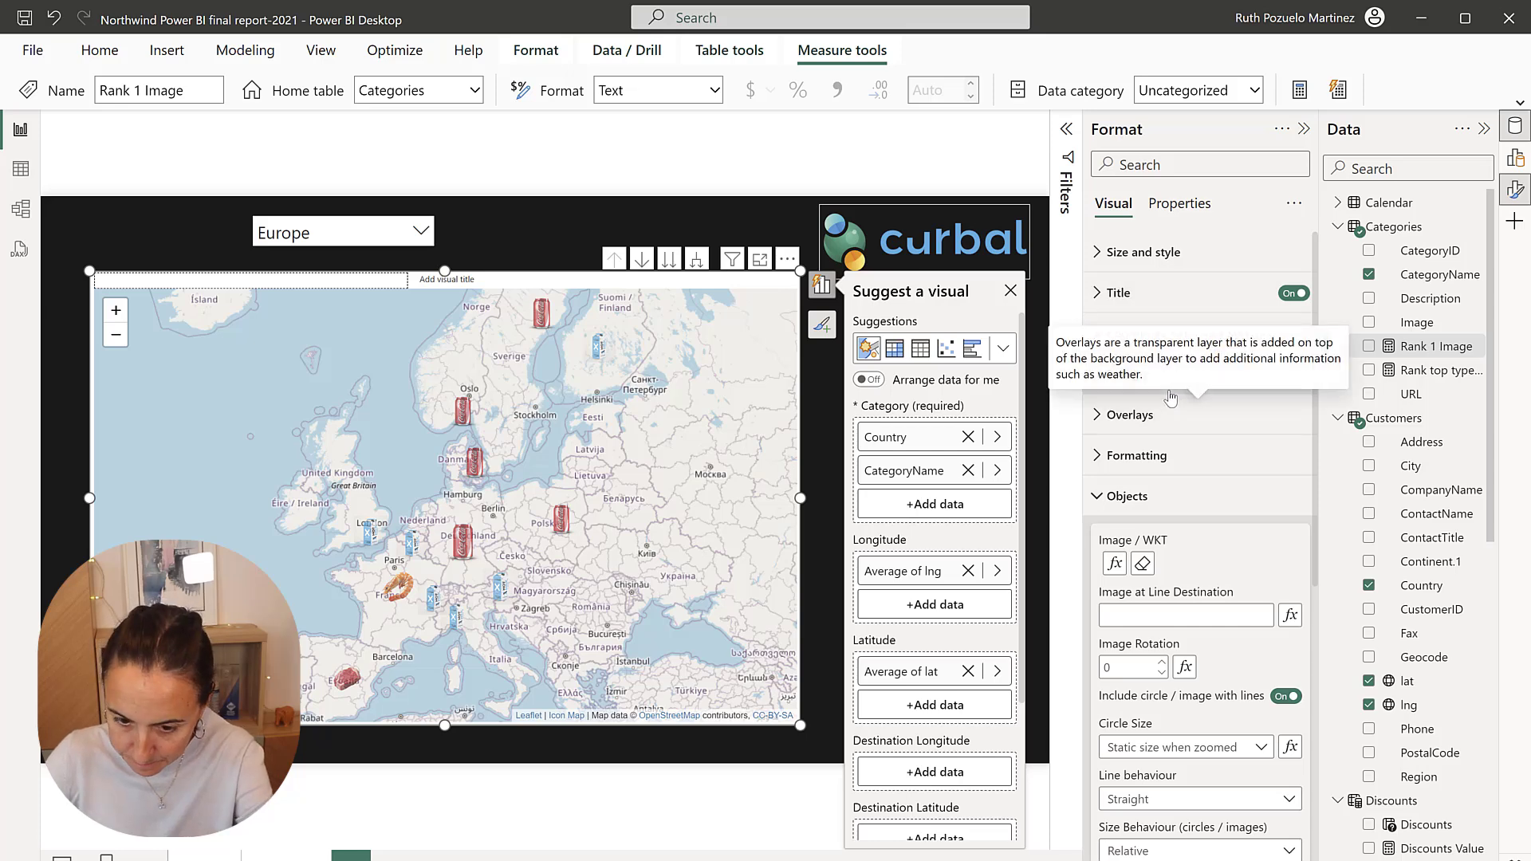
{"action": "left_click", "coordinate": [1180, 387]}
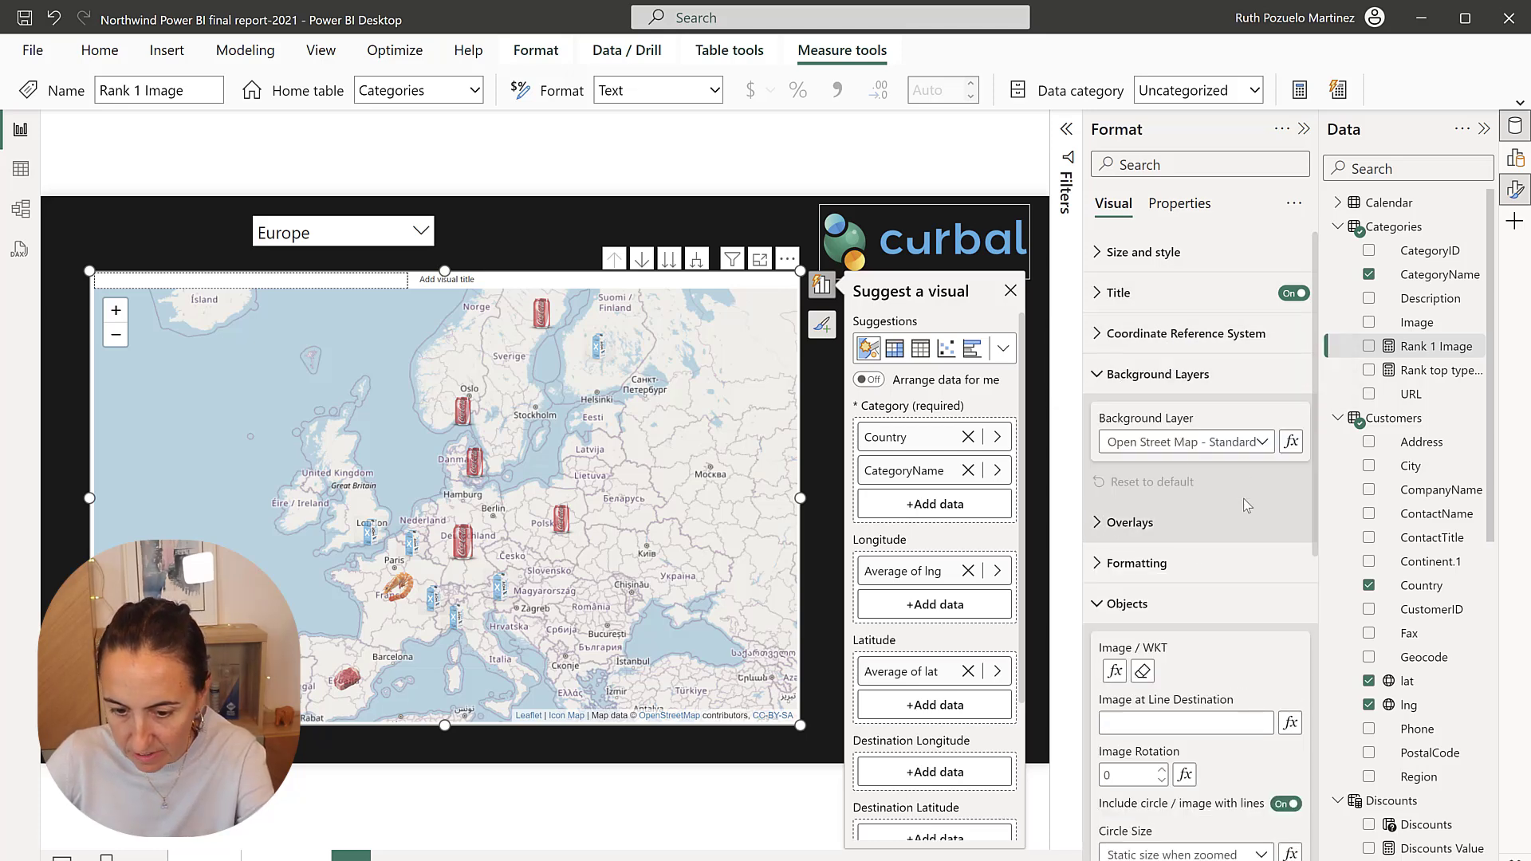
{"action": "left_click", "coordinate": [1196, 443]}
{"action": "left_click", "coordinate": [1214, 490]}
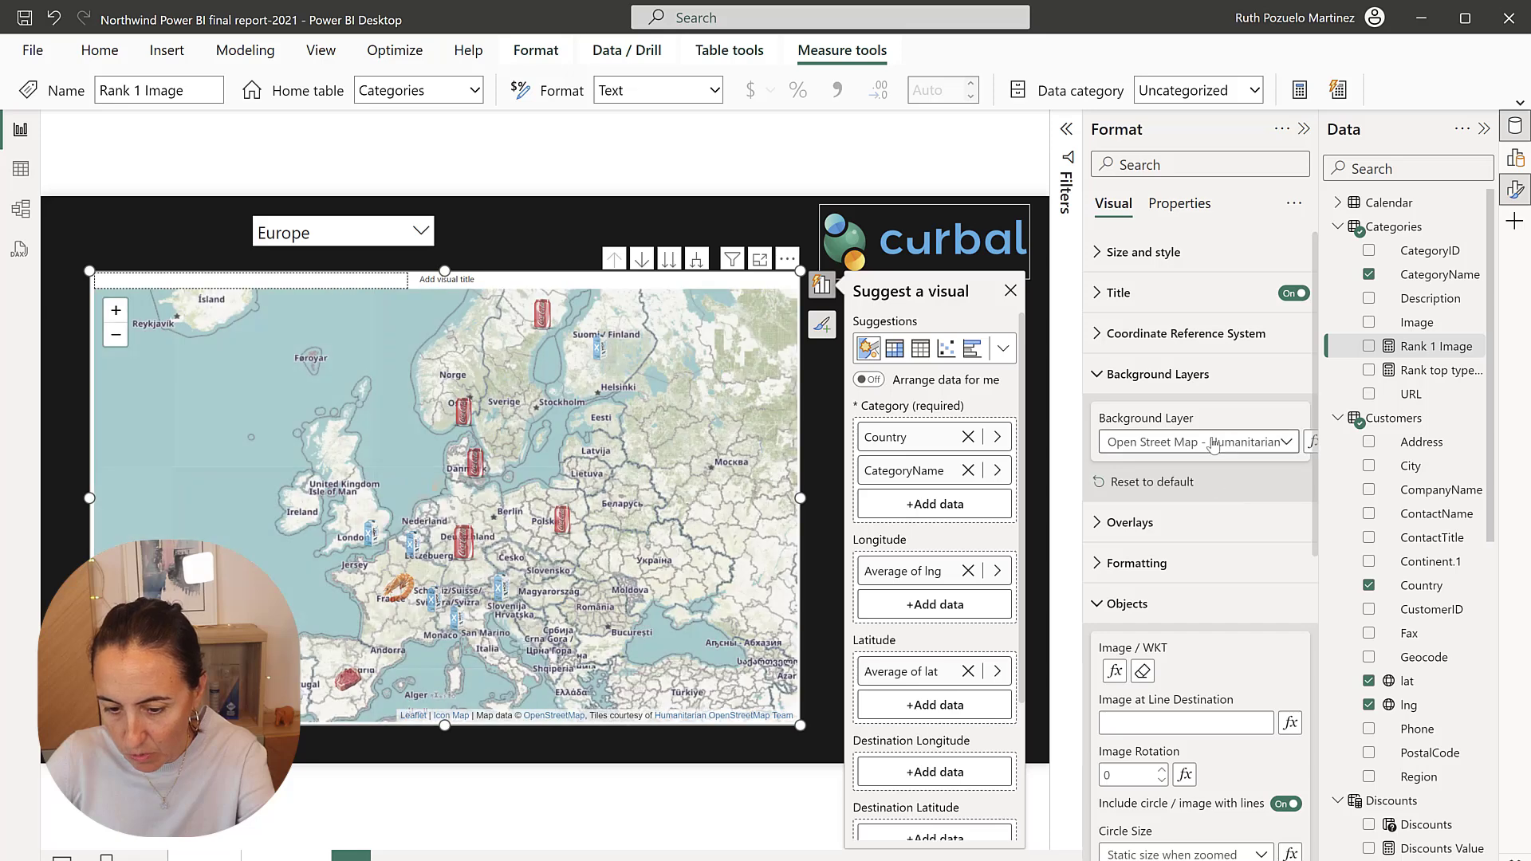
{"action": "left_click", "coordinate": [1196, 443]}
{"action": "left_click", "coordinate": [1200, 490]}
{"action": "left_click", "coordinate": [1196, 524]}
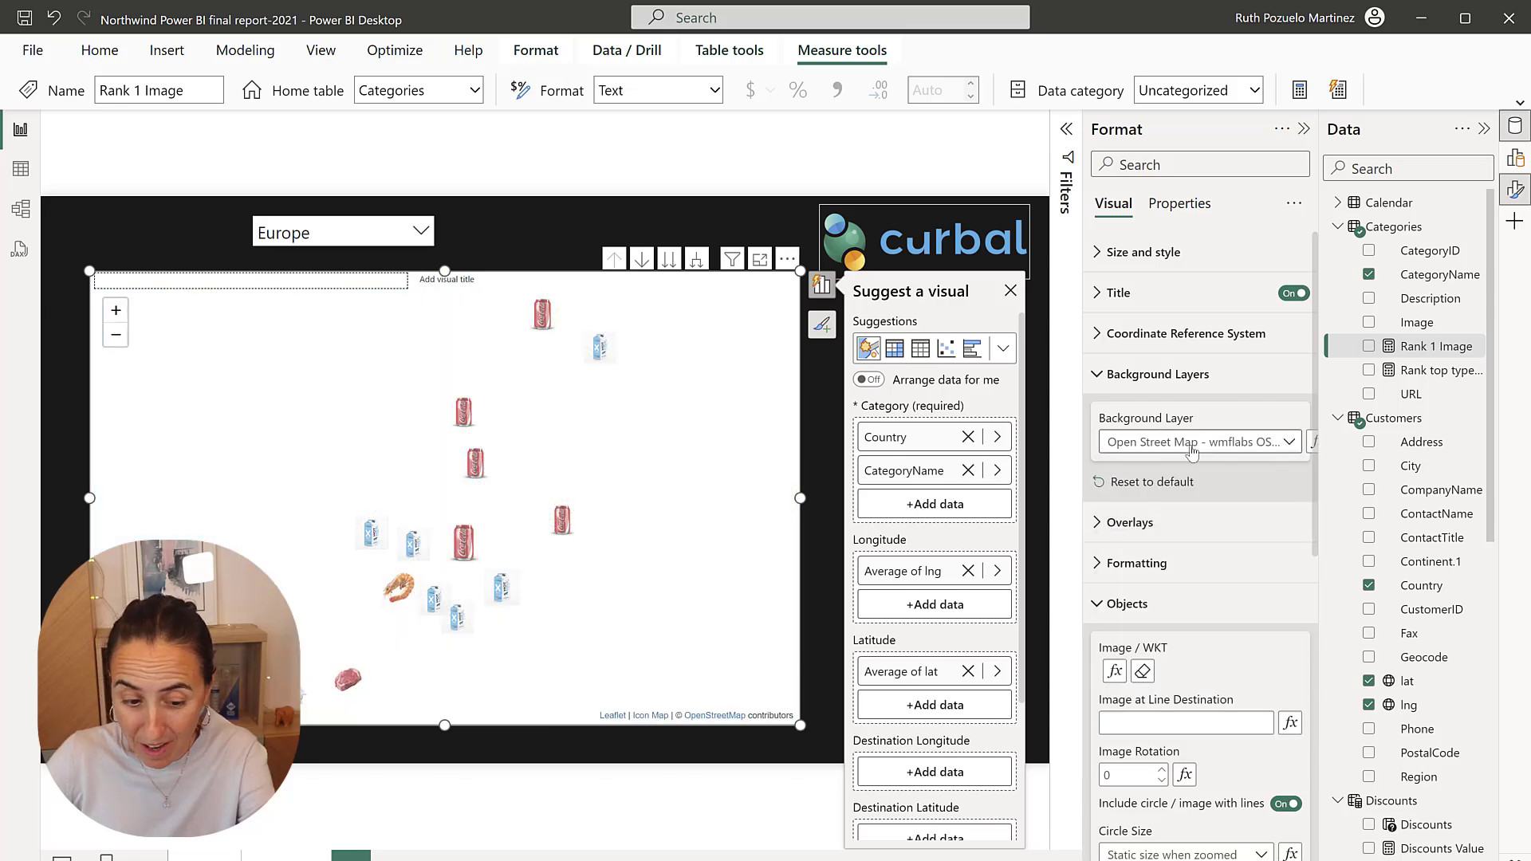
Set the Icon Map's background layer to Mapbox - Dark and paste the Mapbox access token
{"action": "left_click", "coordinate": [1192, 447]}
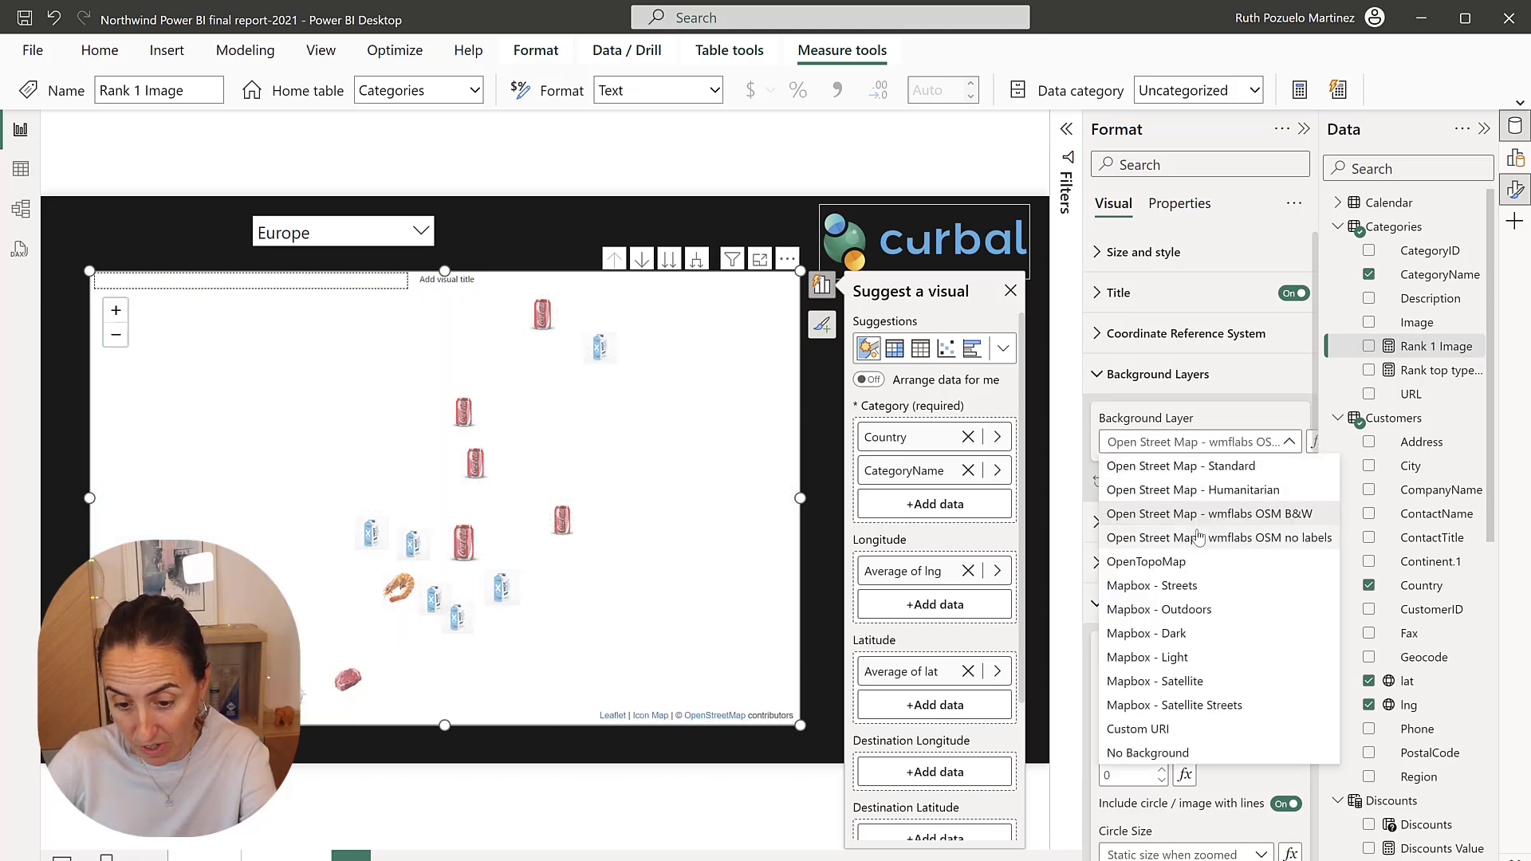
{"action": "left_click", "coordinate": [1177, 633]}
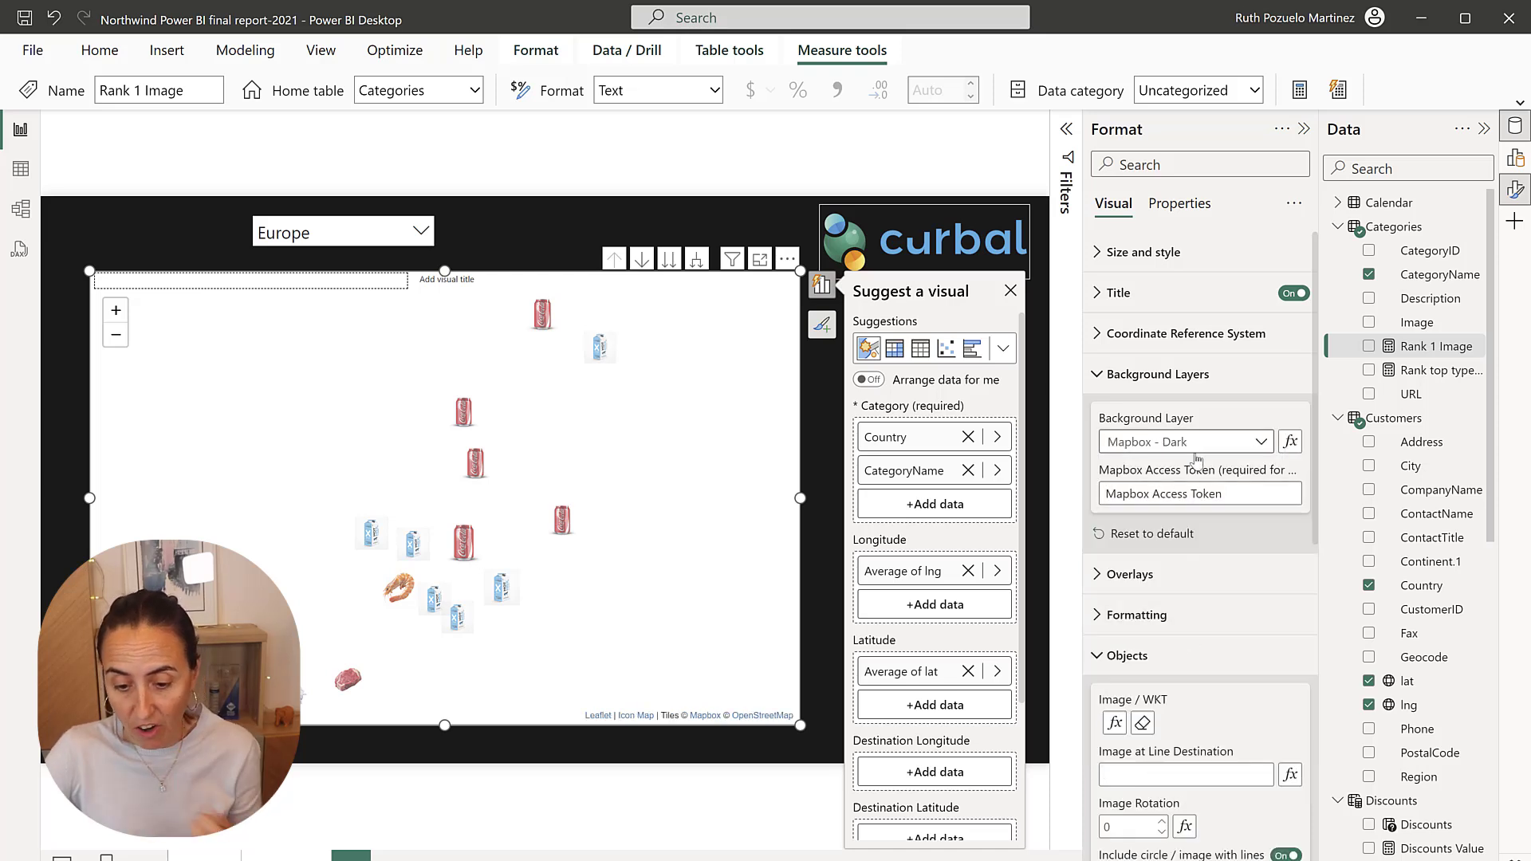
{"action": "left_click", "coordinate": [1251, 490]}
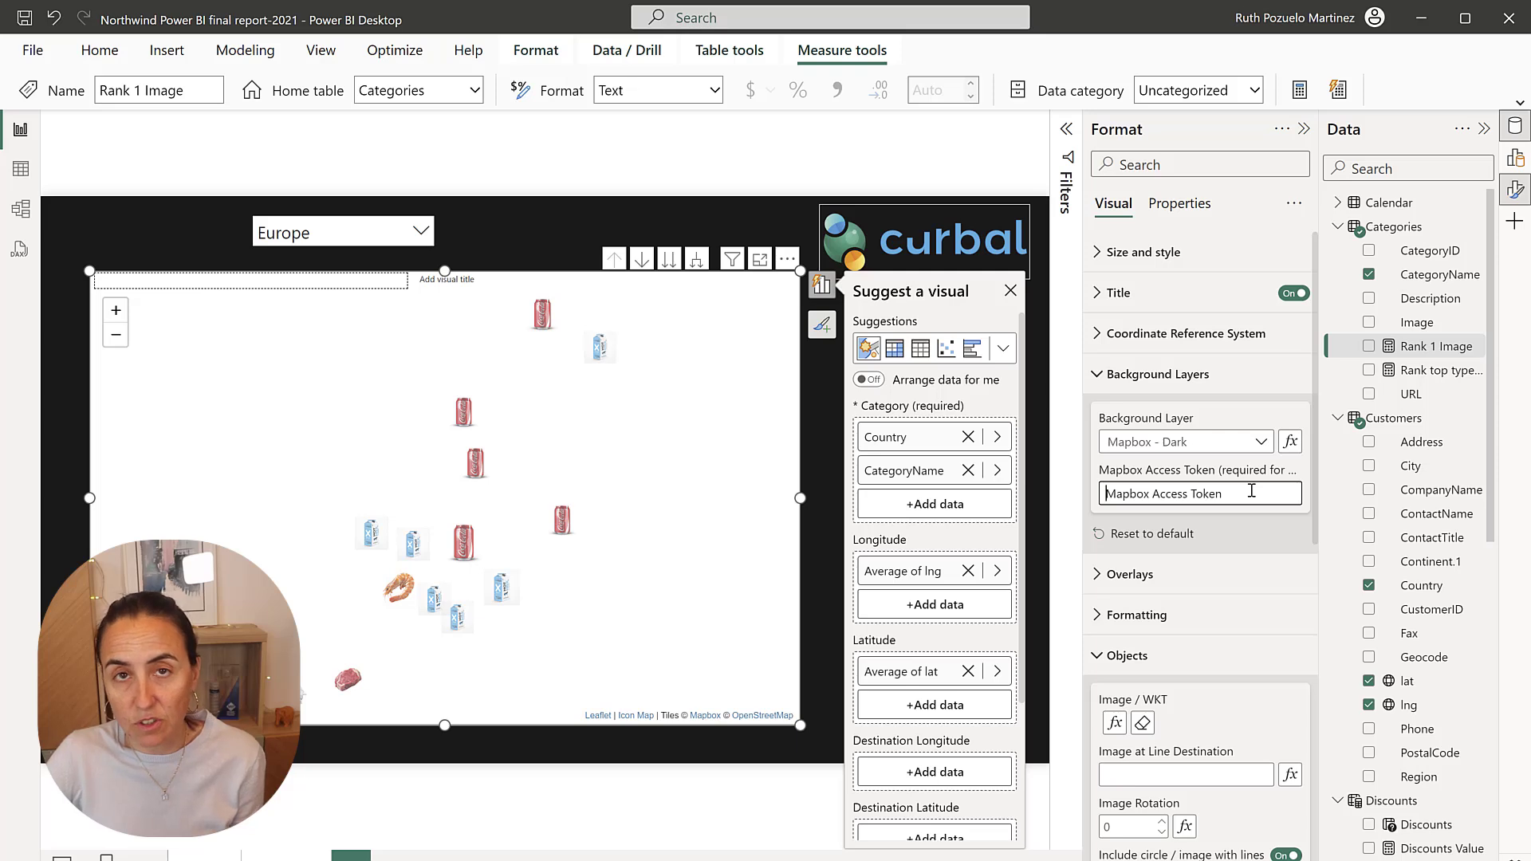
{"action": "key", "text": "ctrl+v"}
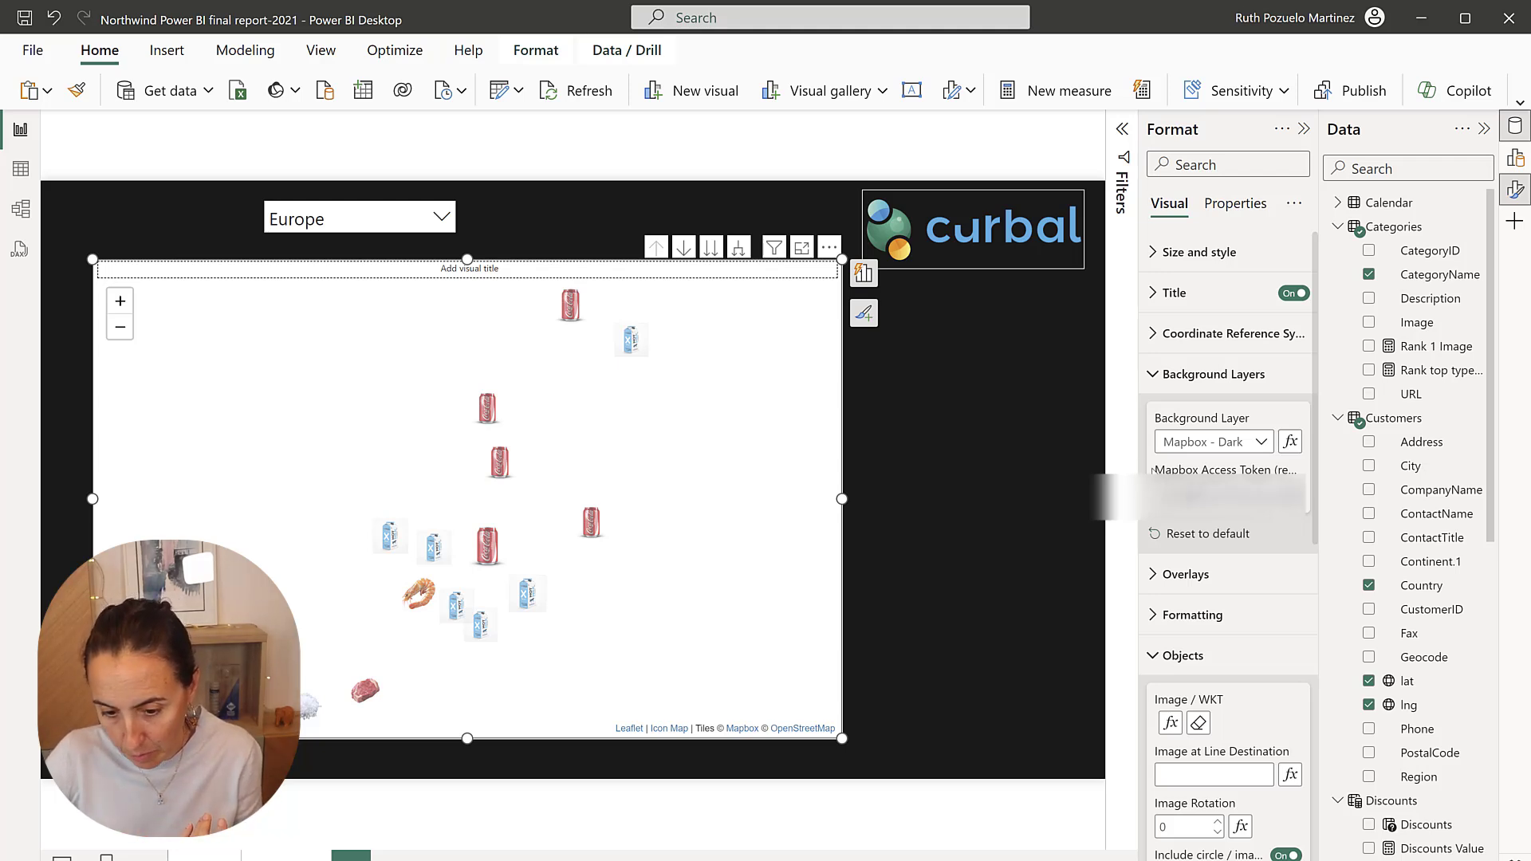
Reselect the Icon Map and reload its background by switching to Mapbox - Streets and back to Mapbox - Dark
{"action": "left_click", "coordinate": [1056, 489]}
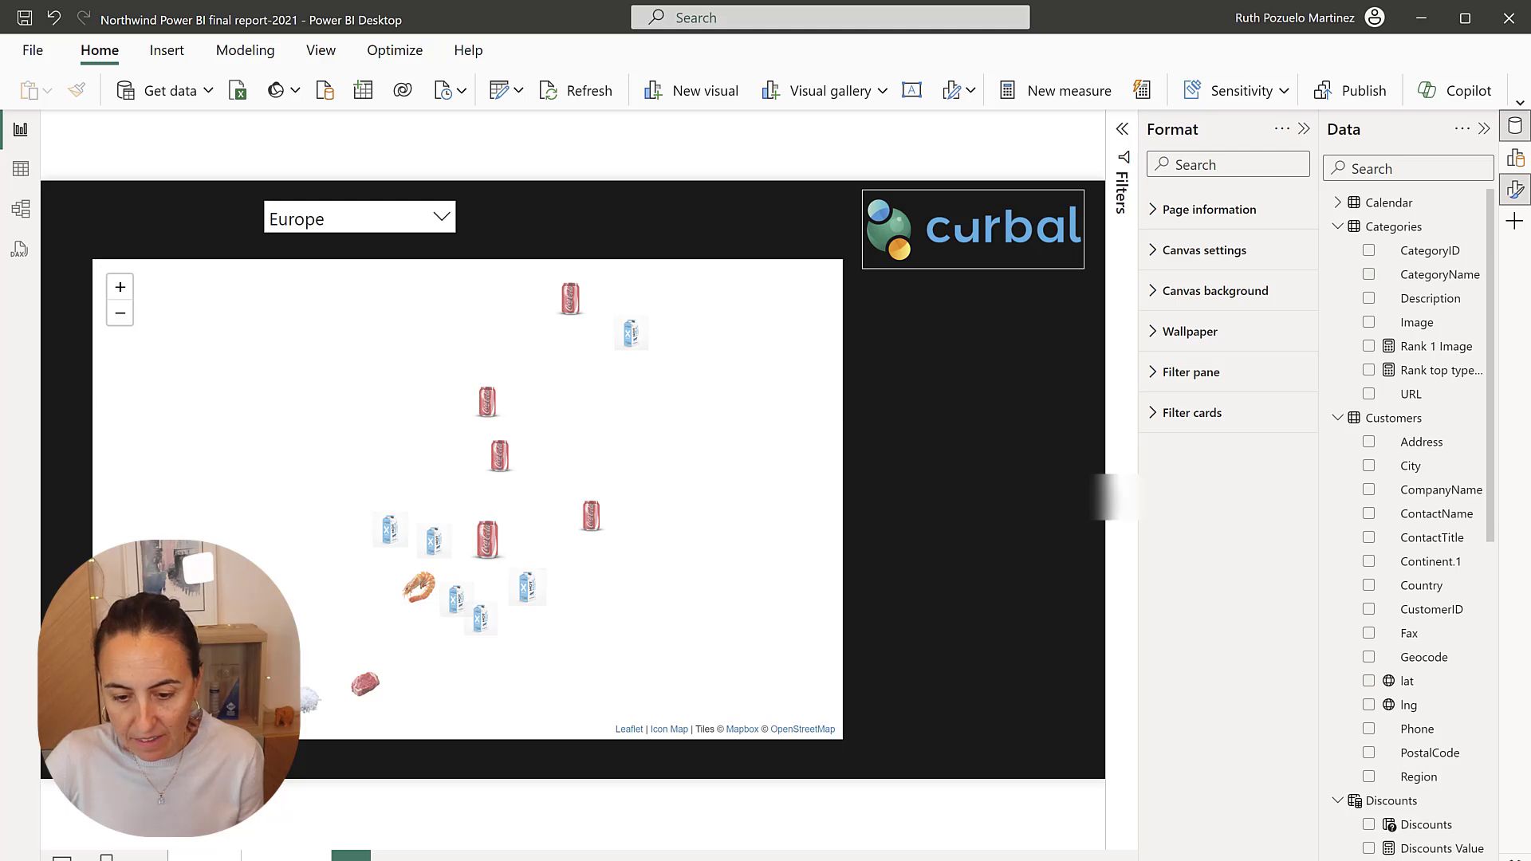
{"action": "left_click", "coordinate": [820, 435]}
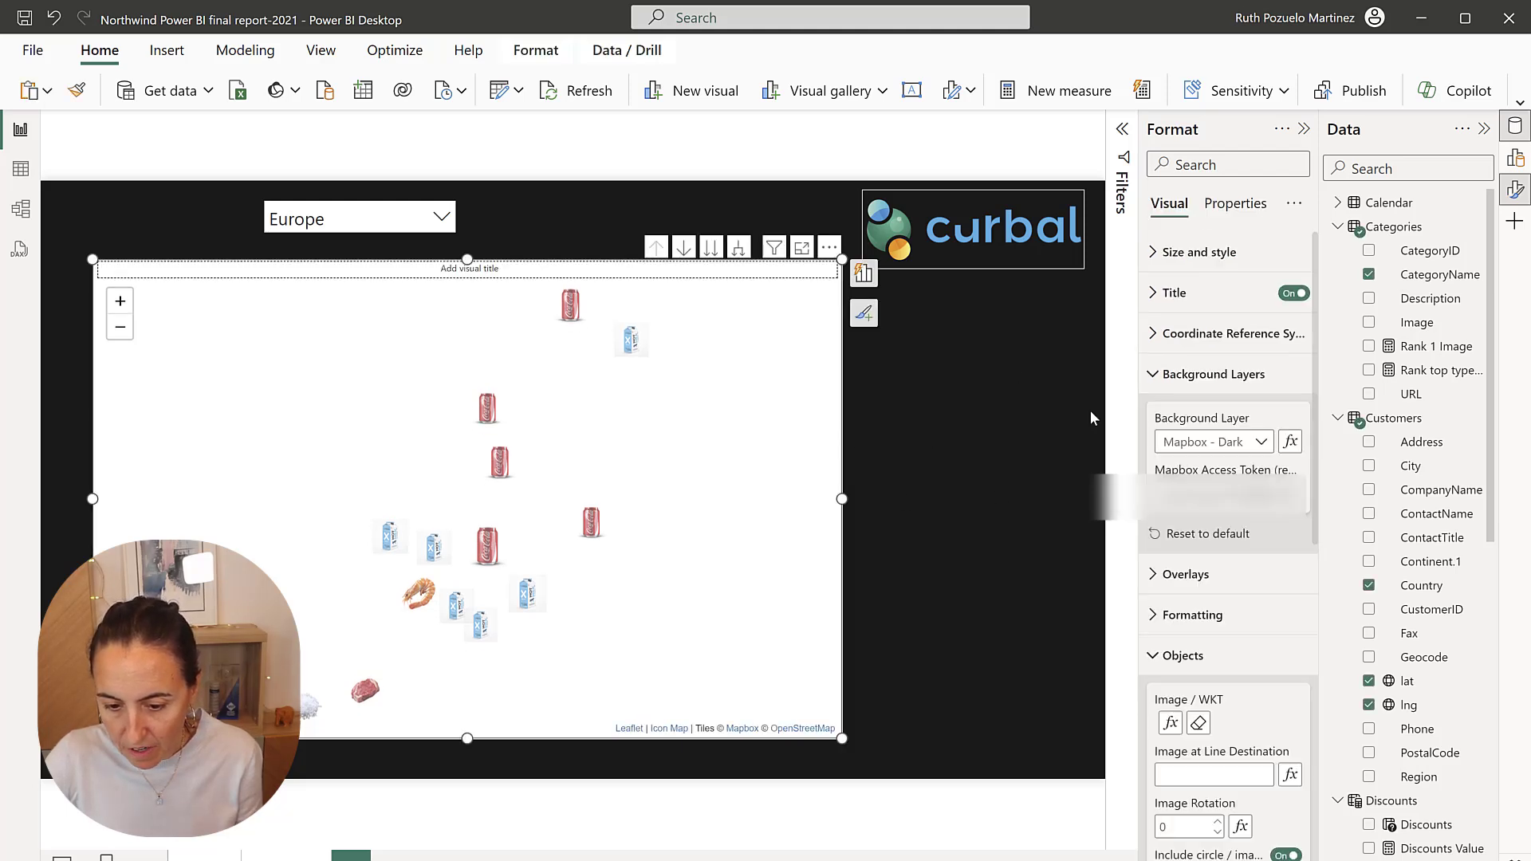
{"action": "left_click", "coordinate": [1228, 447]}
{"action": "left_click", "coordinate": [1220, 585]}
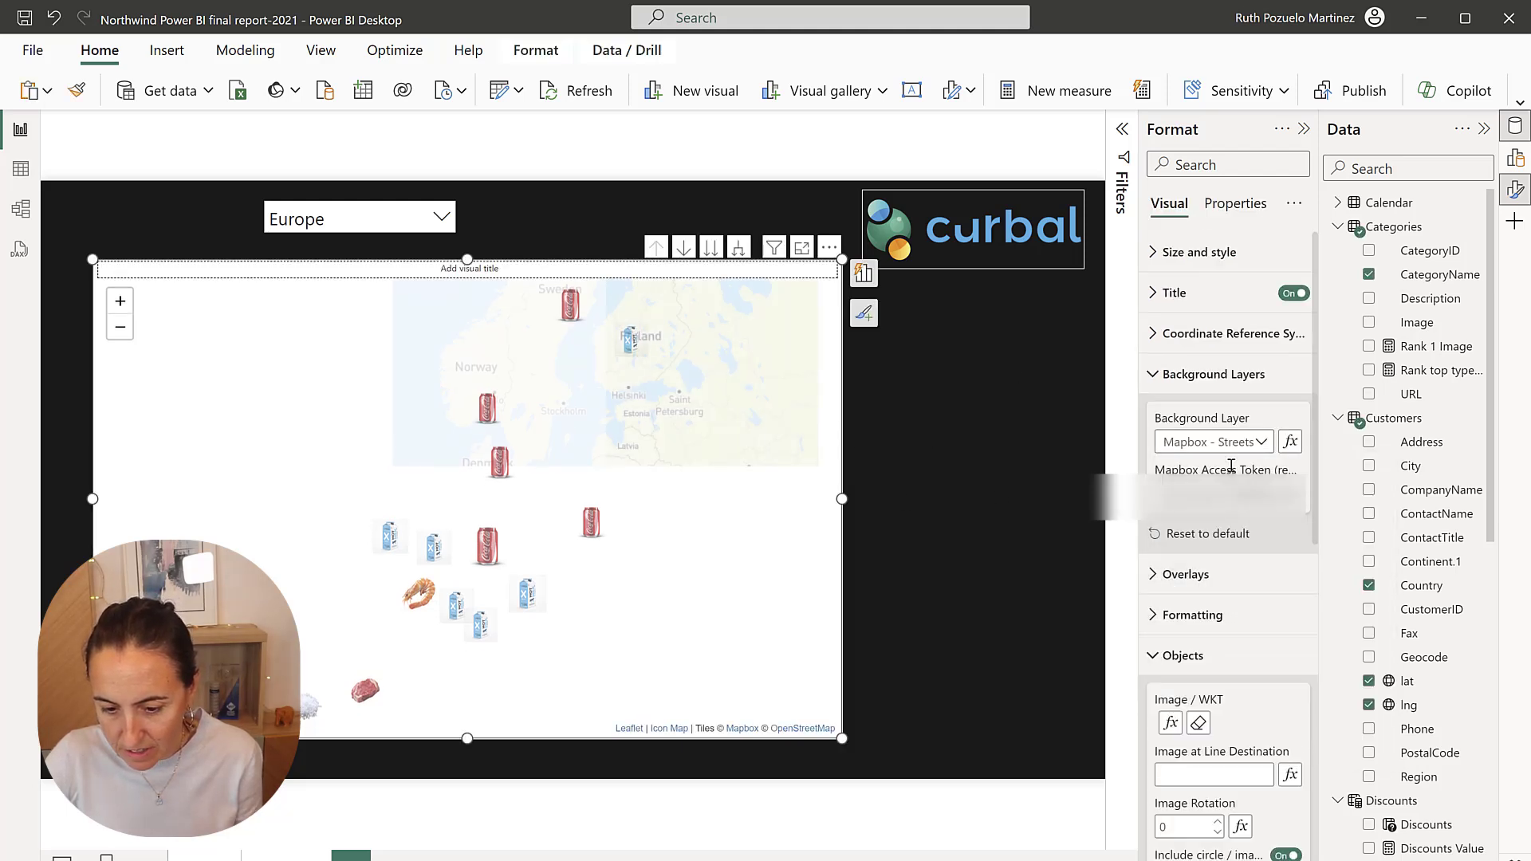
{"action": "left_click", "coordinate": [1232, 447]}
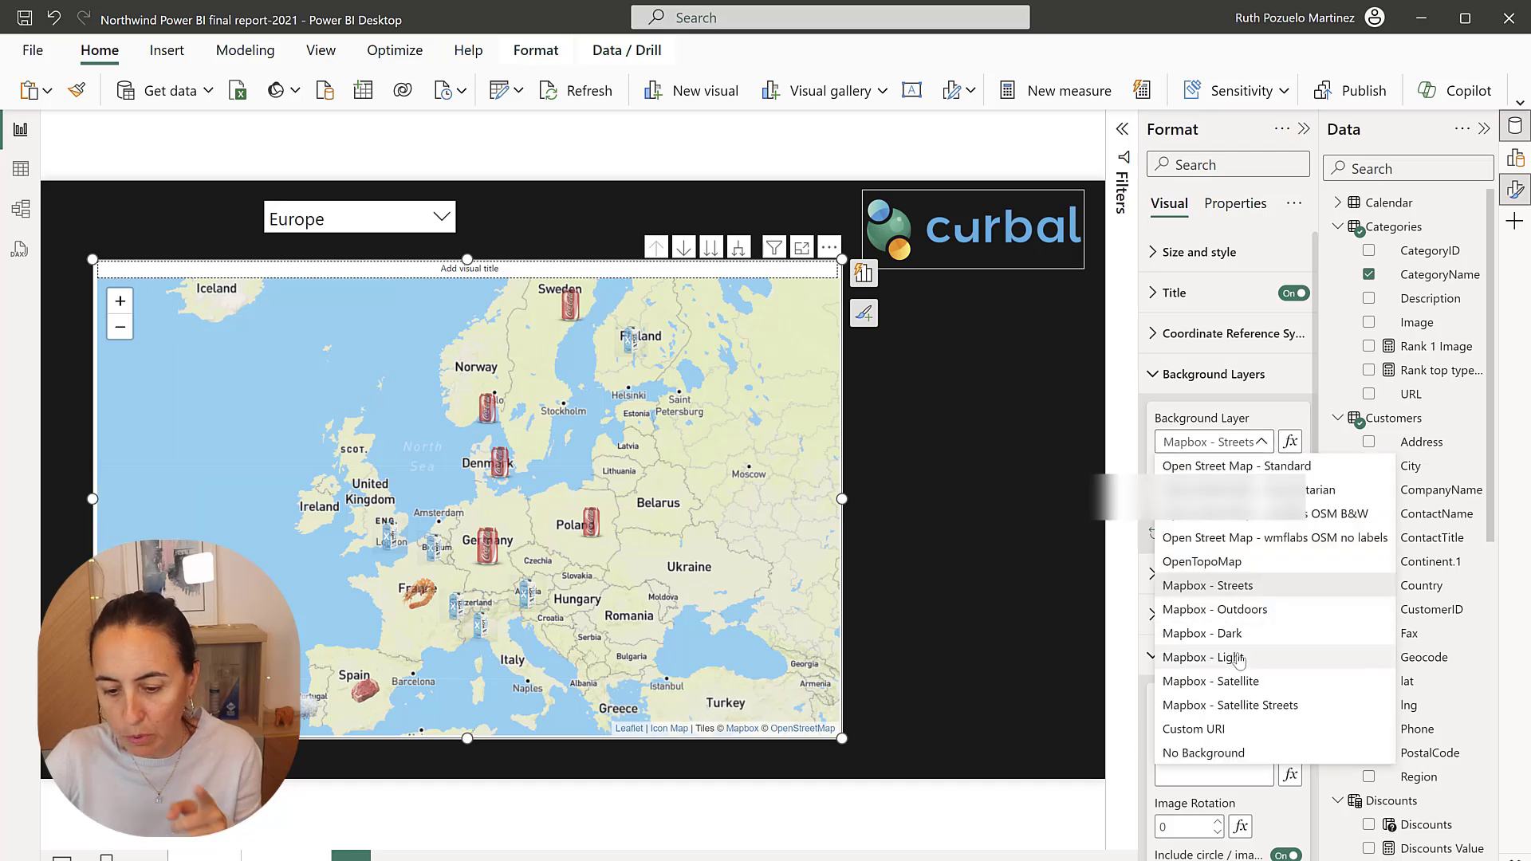
{"action": "key", "text": "Escape"}
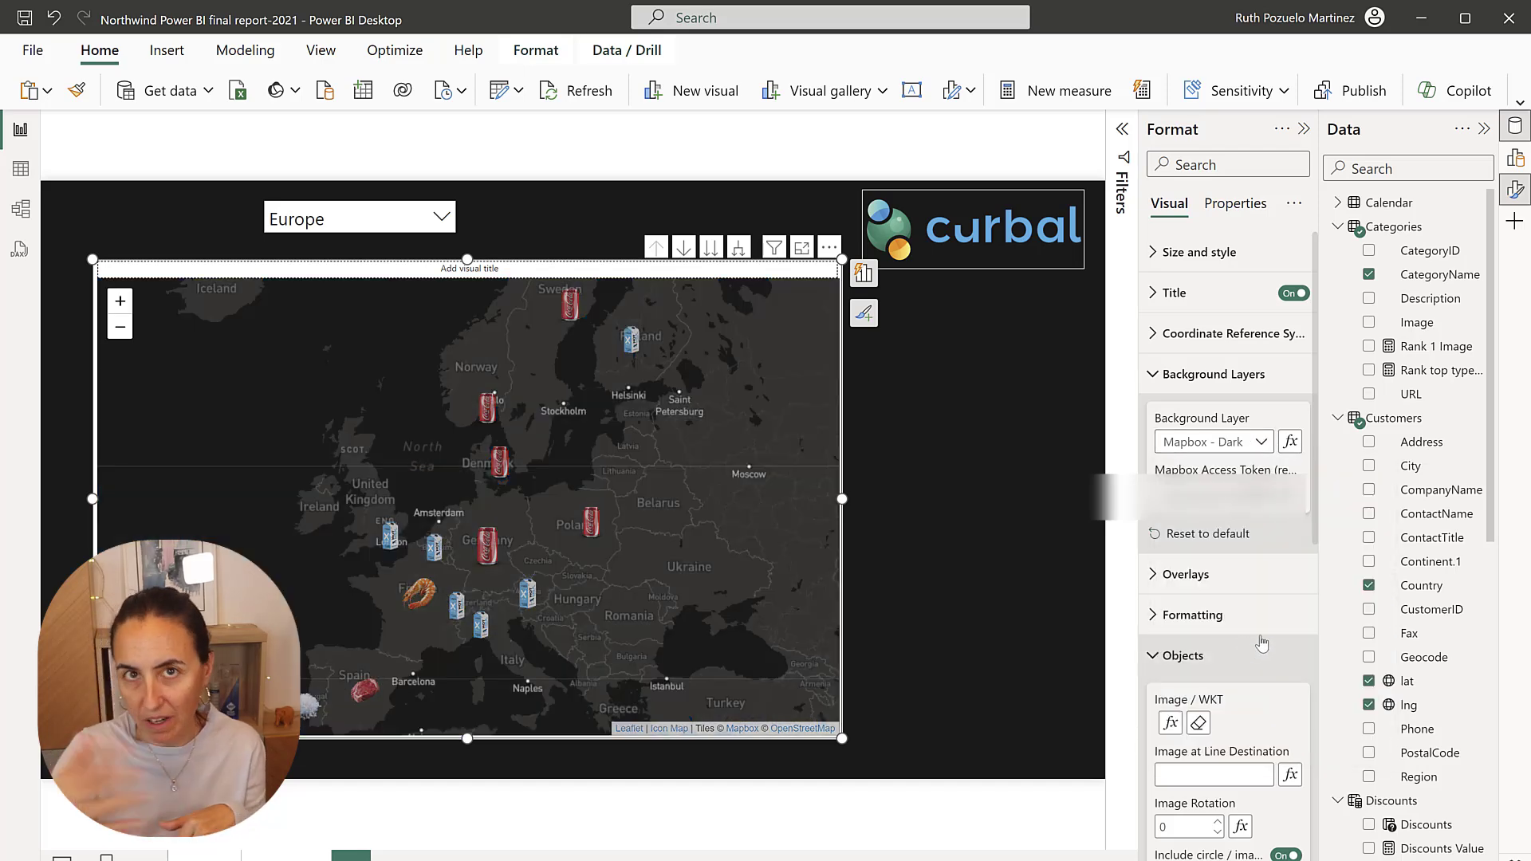
Turn off the Icon Map's background and visual border, and enlarge the visual to about 1125 wide by 614 high
{"action": "left_click", "coordinate": [1184, 254]}
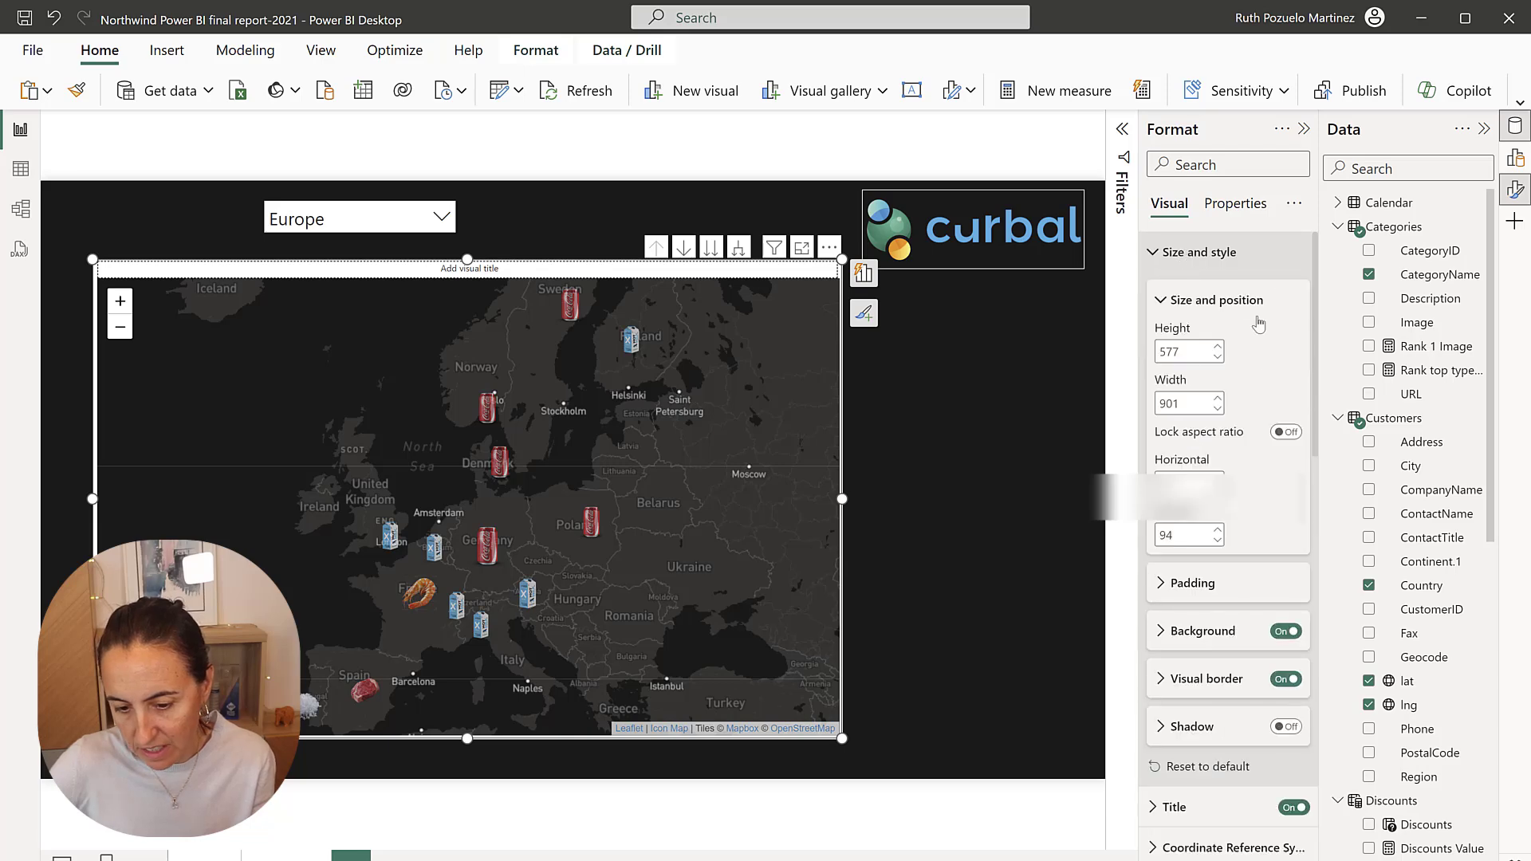
{"action": "left_click", "coordinate": [1280, 631]}
{"action": "left_click", "coordinate": [1283, 678]}
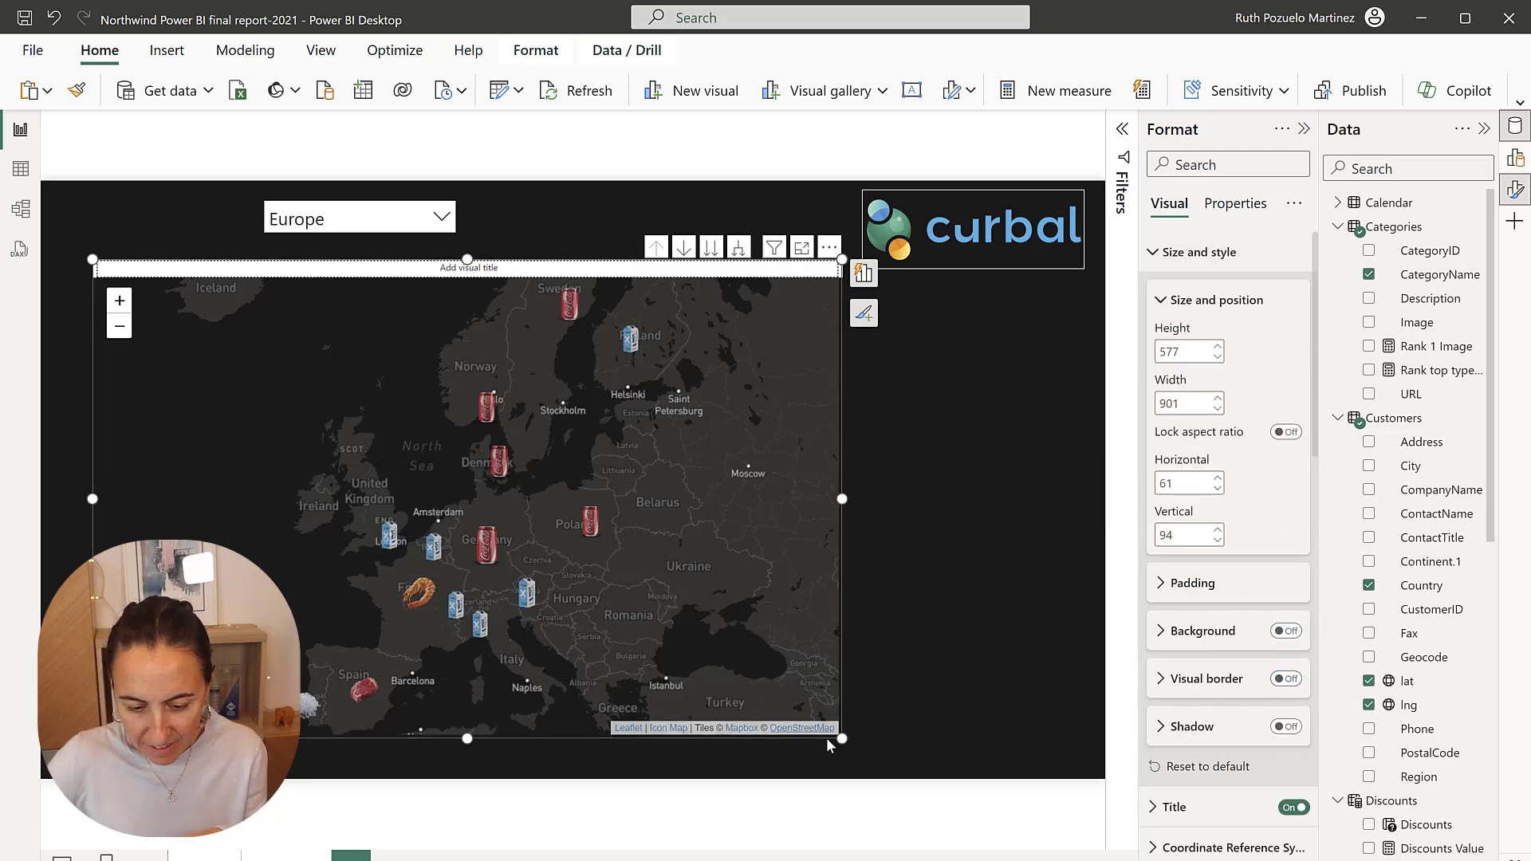
{"action": "left_click_drag", "start_coordinate": [842, 739], "coordinate": [1028, 770]}
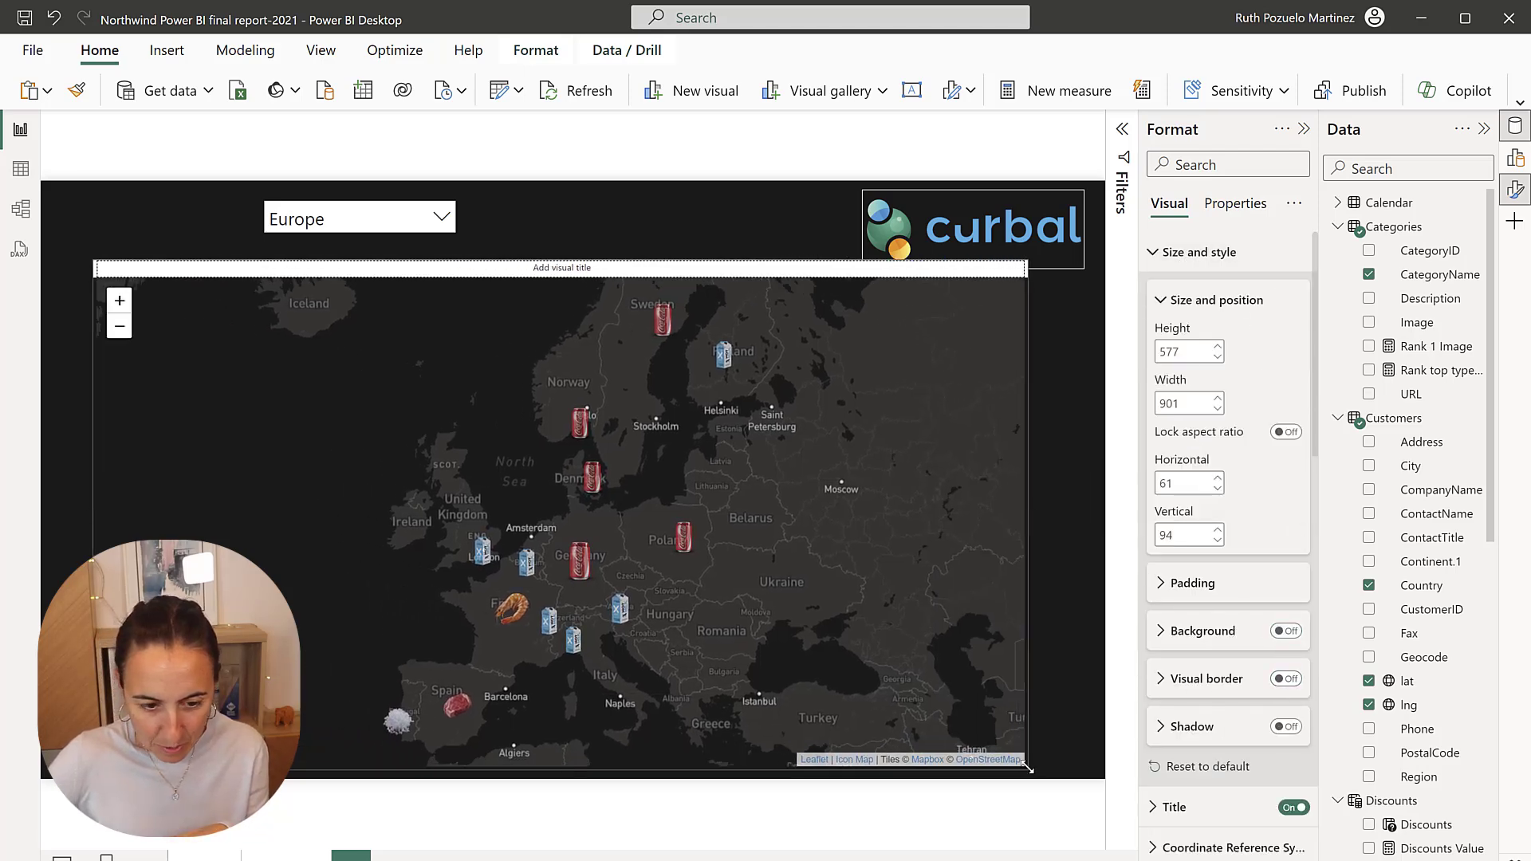
Switch the region slicer from Europe to Americas and deselect the Icon Map
{"action": "left_click", "coordinate": [307, 222]}
{"action": "left_click", "coordinate": [330, 248]}
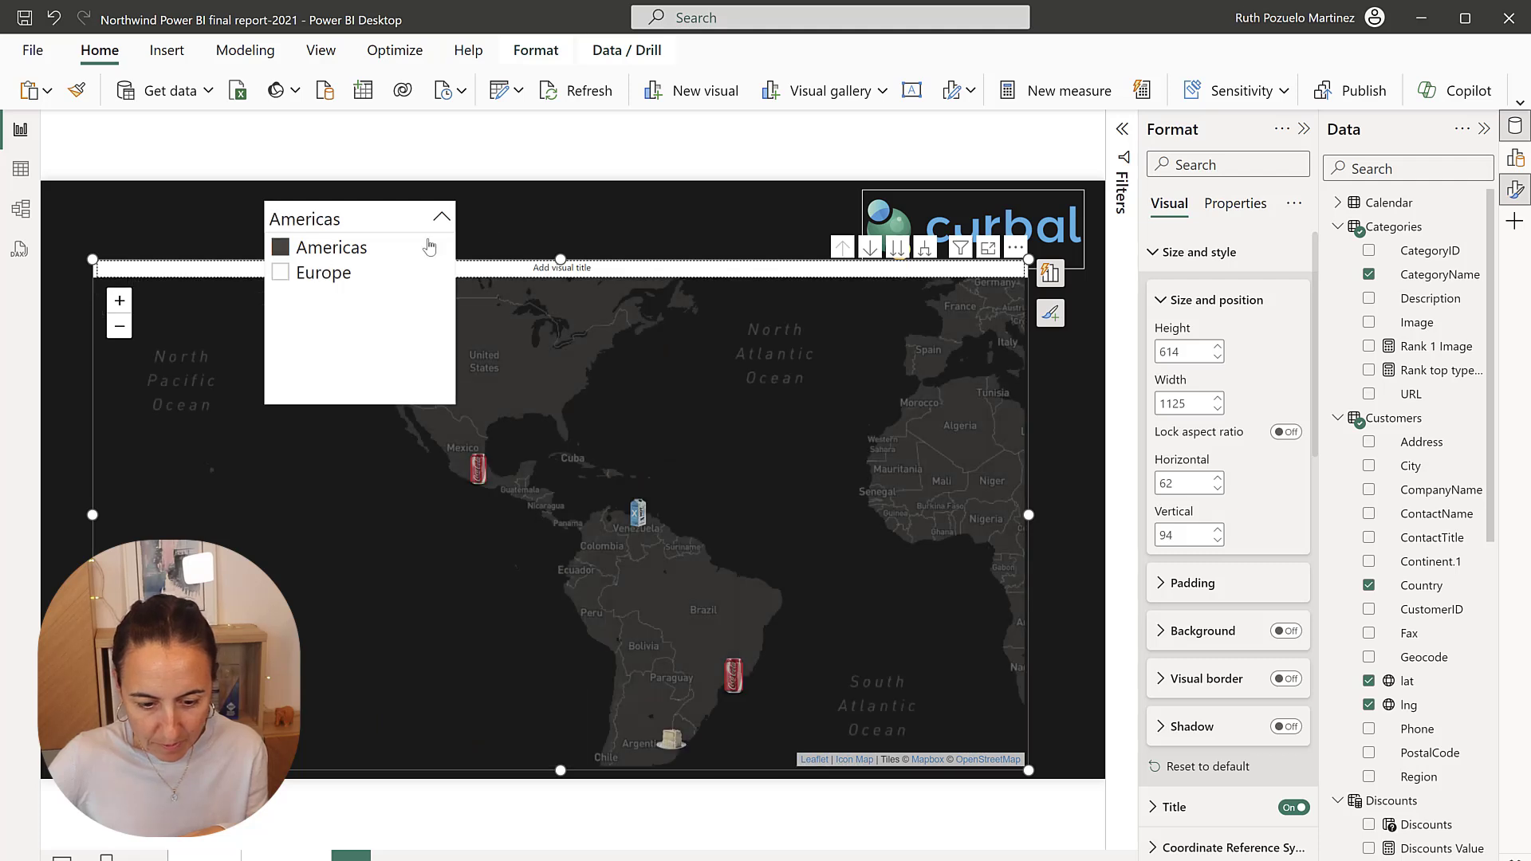
{"action": "left_click", "coordinate": [536, 217]}
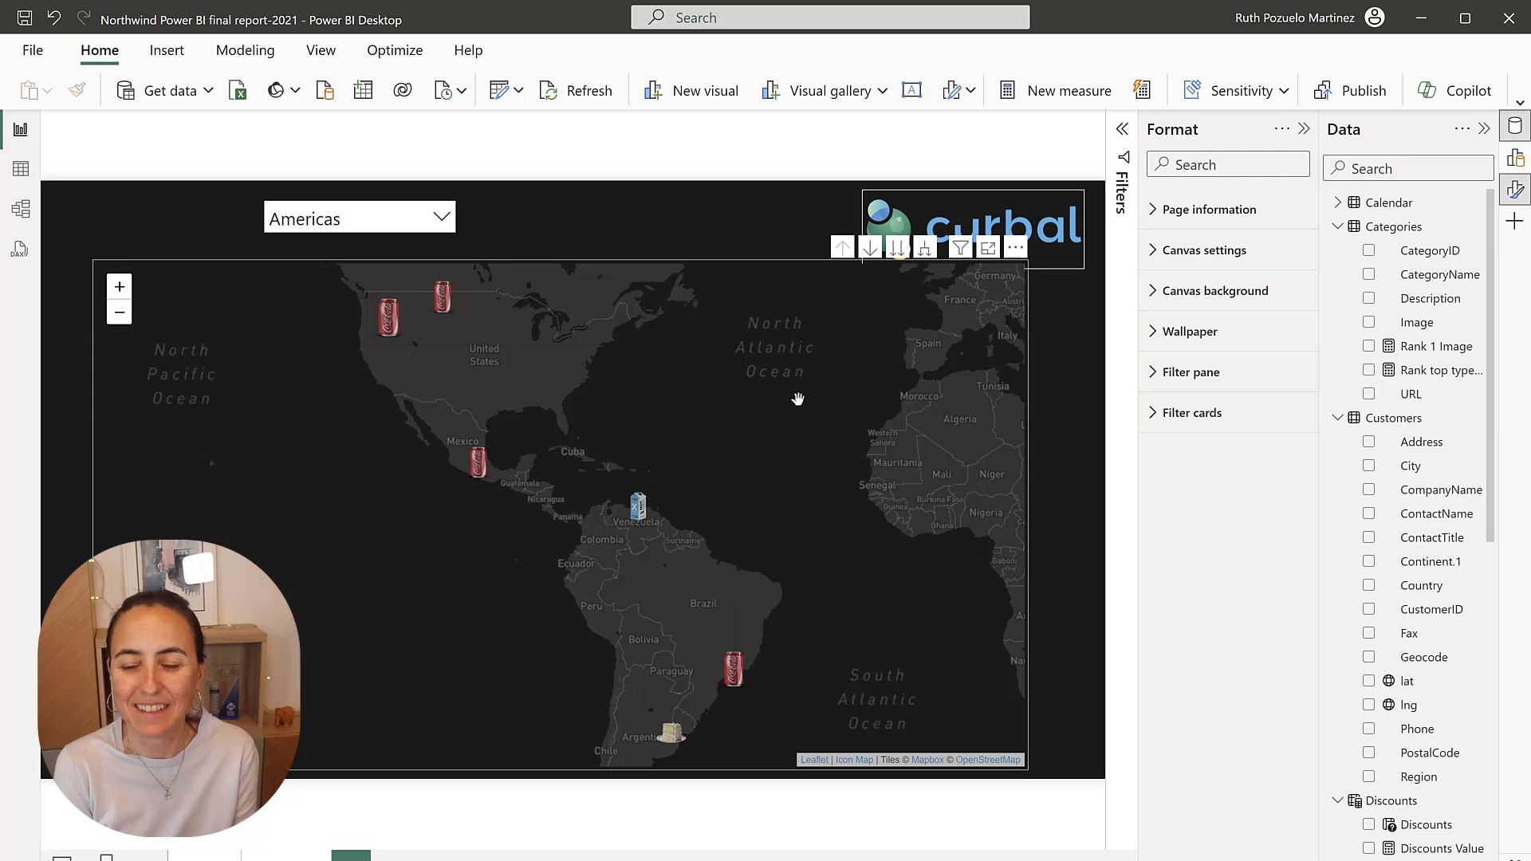
Review the formula of the Rank top types with ties measure and close it without changes
{"action": "left_click", "coordinate": [1446, 375]}
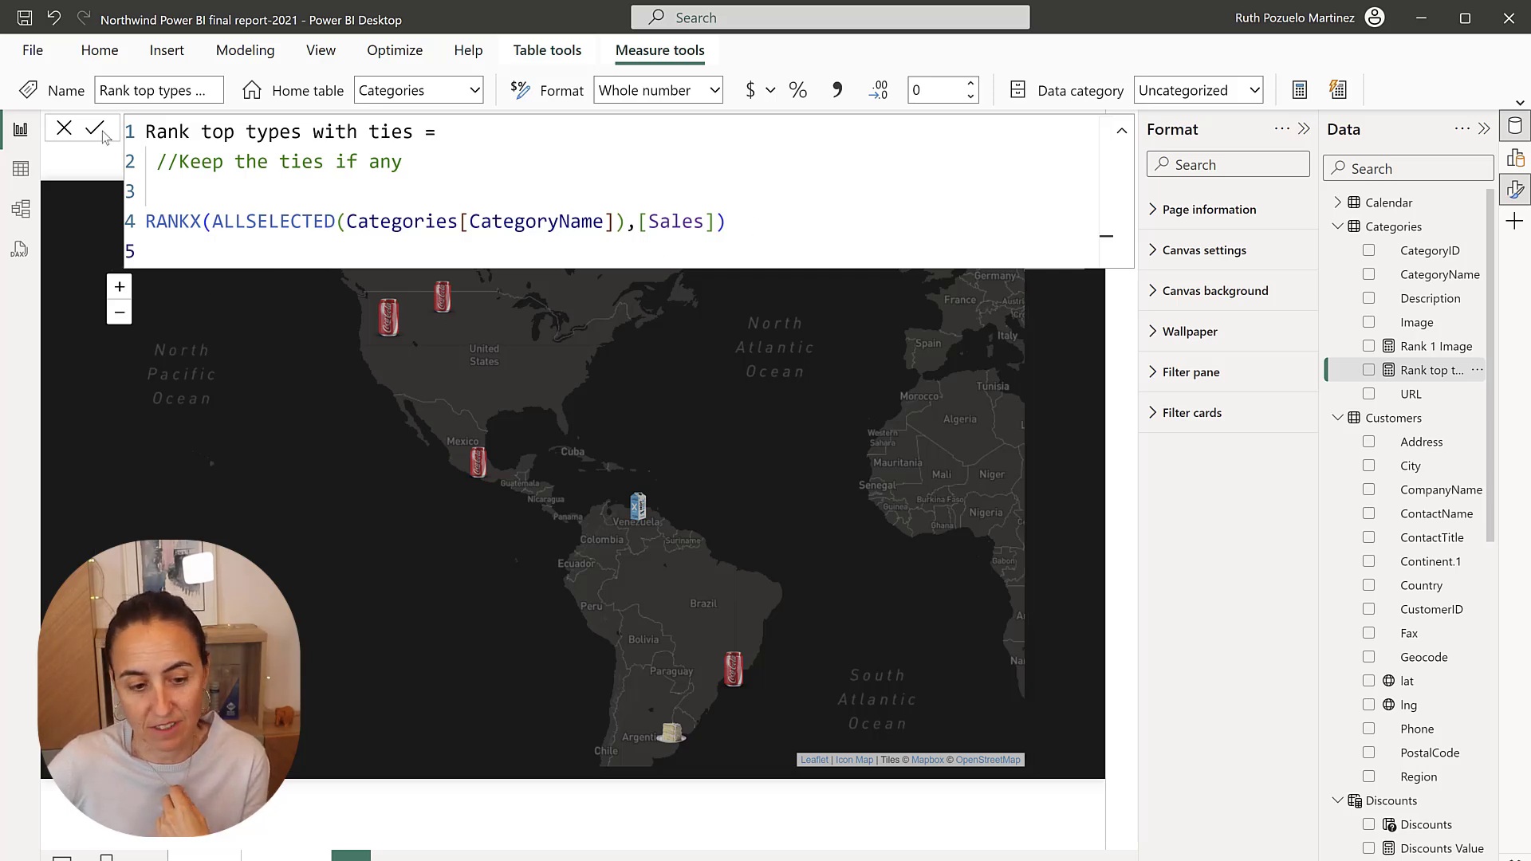
{"action": "left_click", "coordinate": [64, 129]}
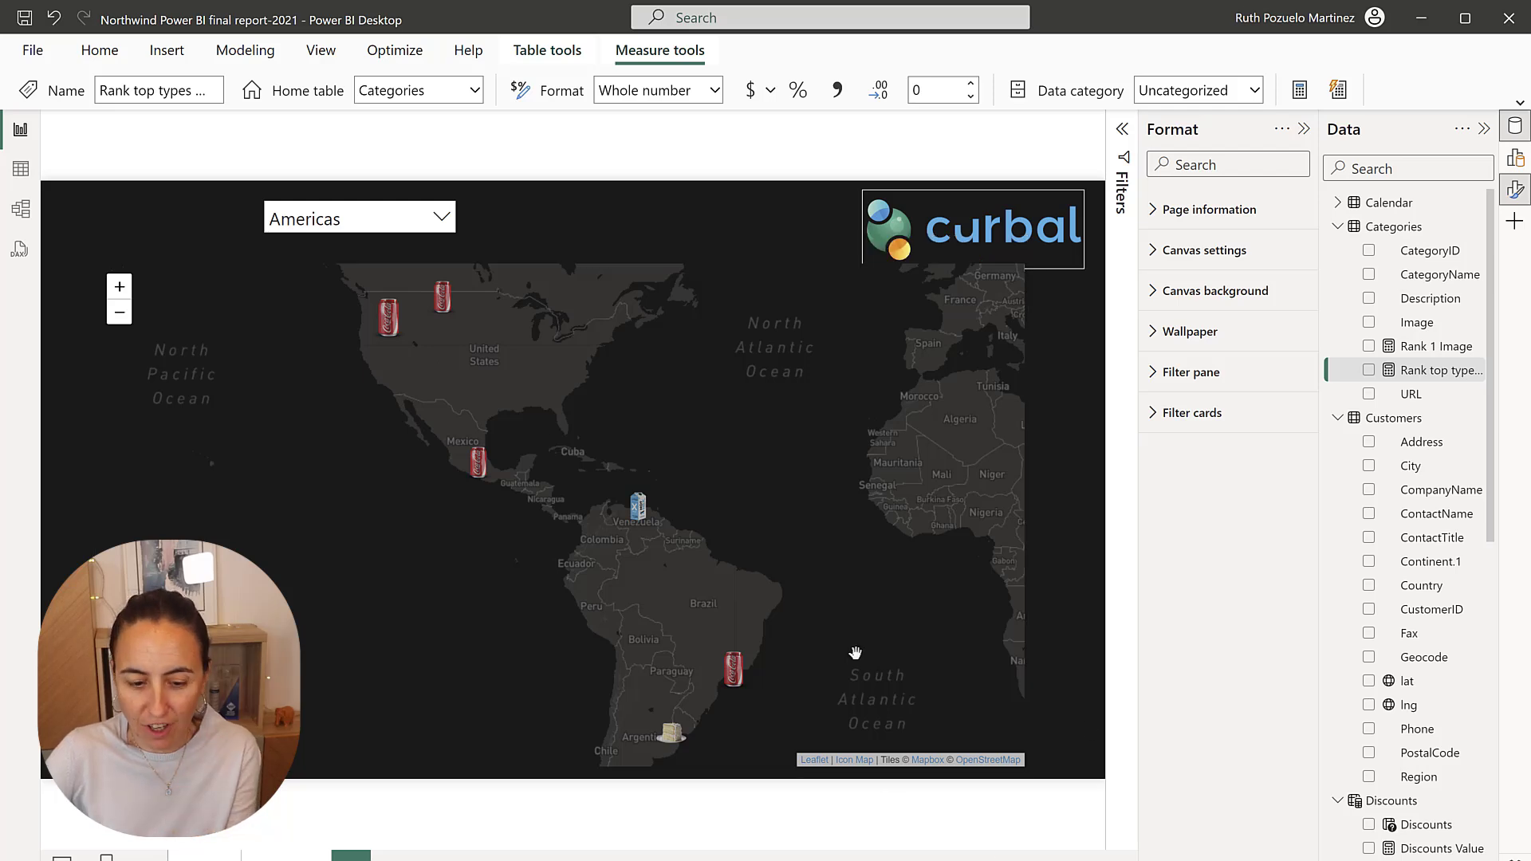